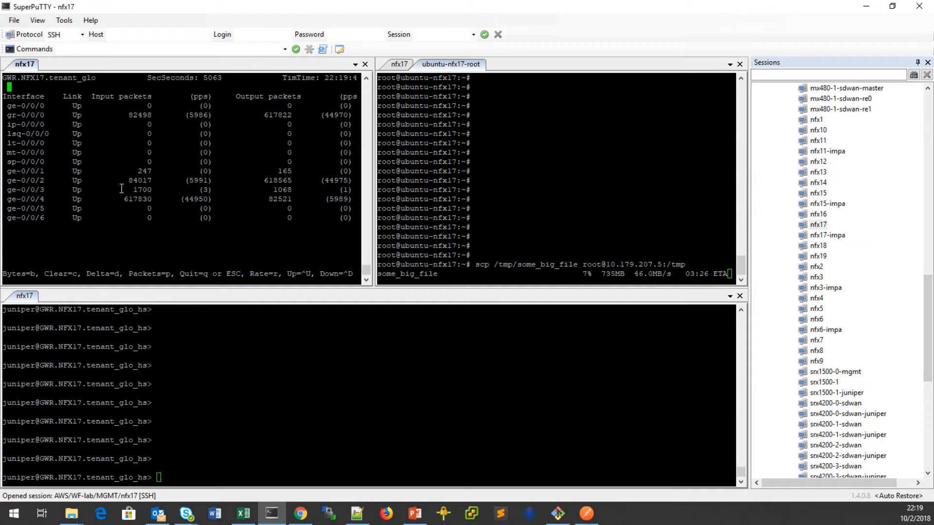
Abort the some_big_file scp transfer at 10% and bring up the CSO portal.
{"action": "left_click_drag", "start_coordinate": [7, 190], "coordinate": [52, 189]}
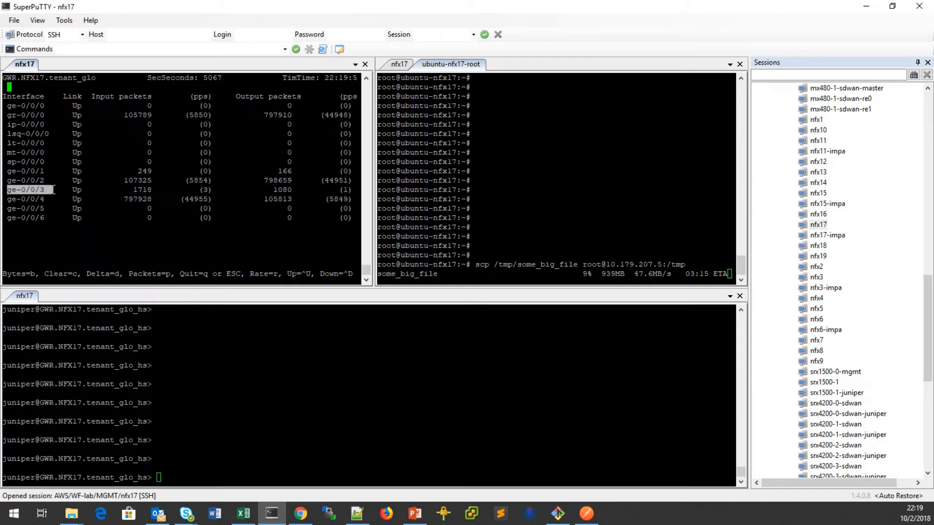
{"action": "left_click", "coordinate": [523, 183]}
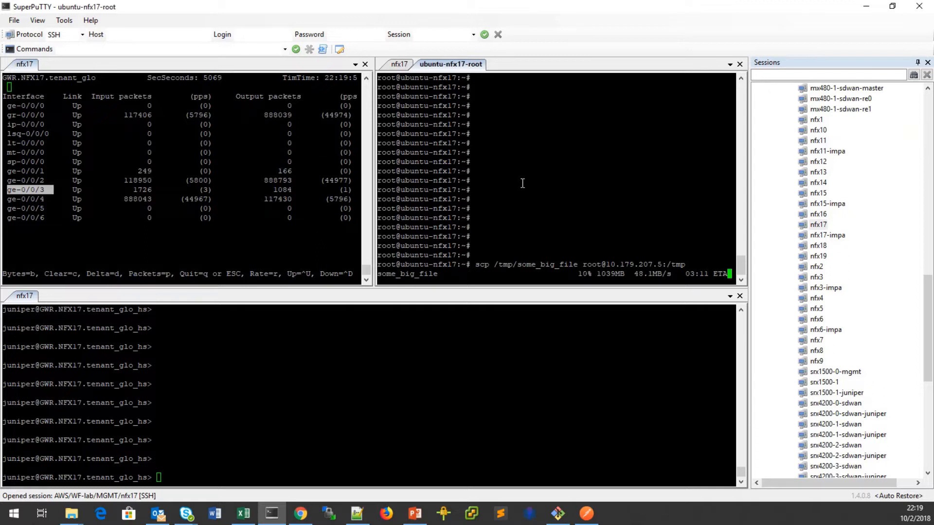
{"action": "key", "text": "ctrl+c"}
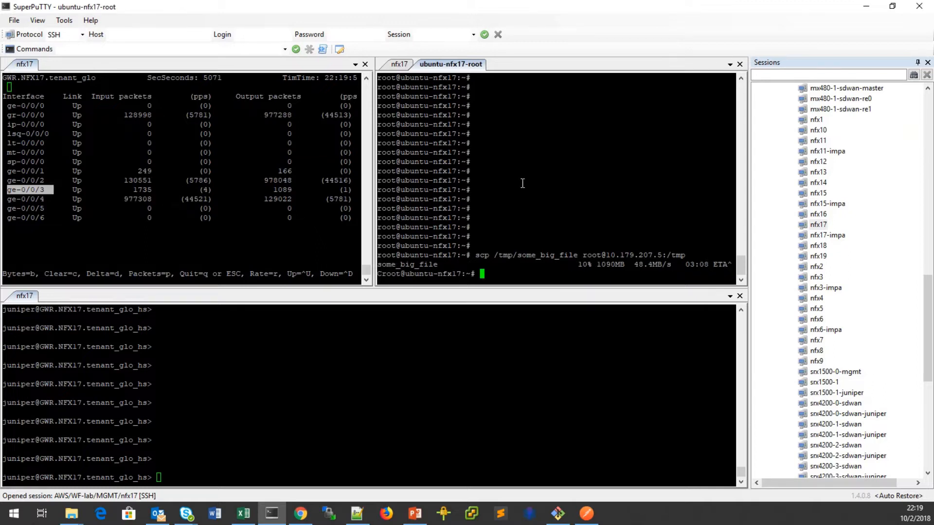
{"action": "left_click", "coordinate": [302, 513]}
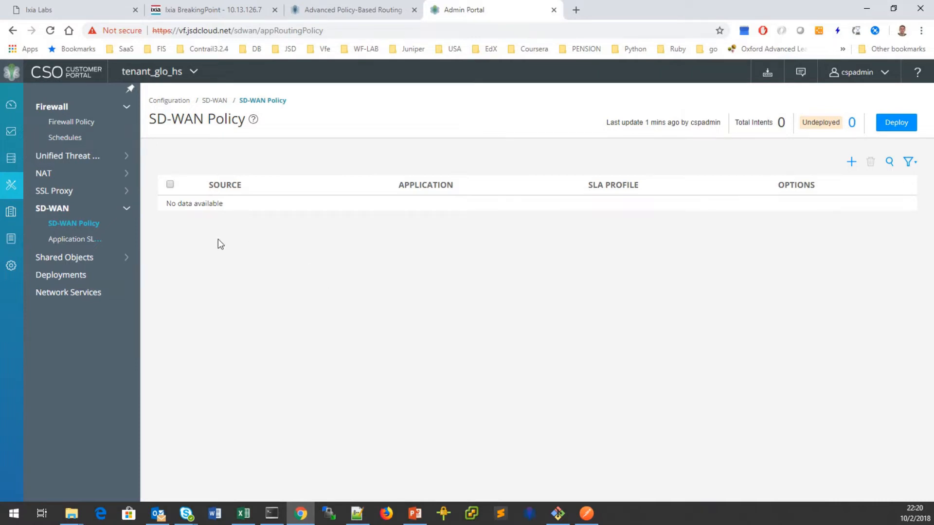
Go to the Application SLA Profiles page under SD-WAN.
{"action": "left_click", "coordinate": [73, 240]}
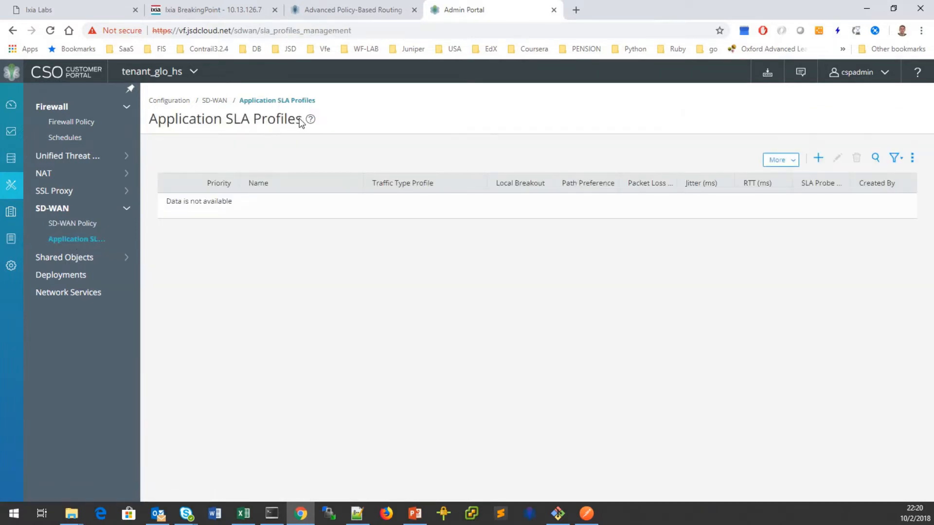
{"action": "left_click", "coordinate": [76, 224]}
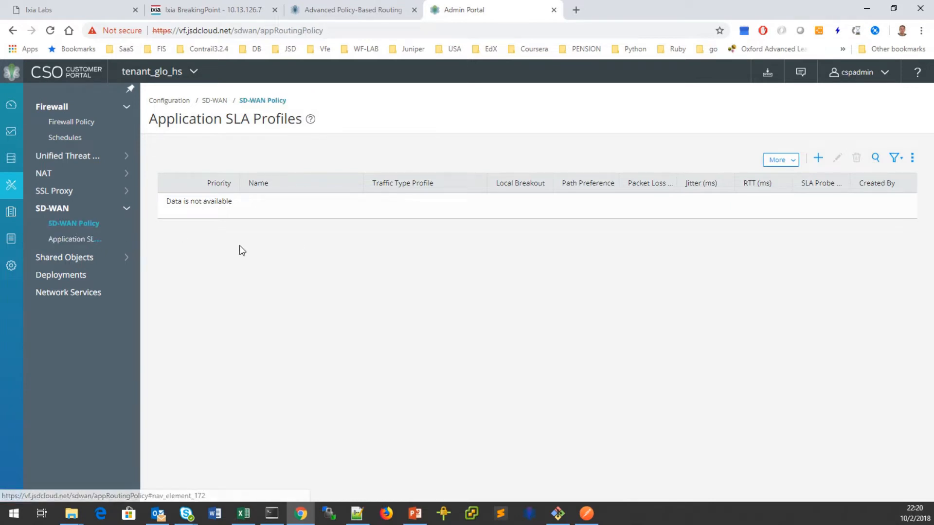
{"action": "left_click", "coordinate": [93, 240]}
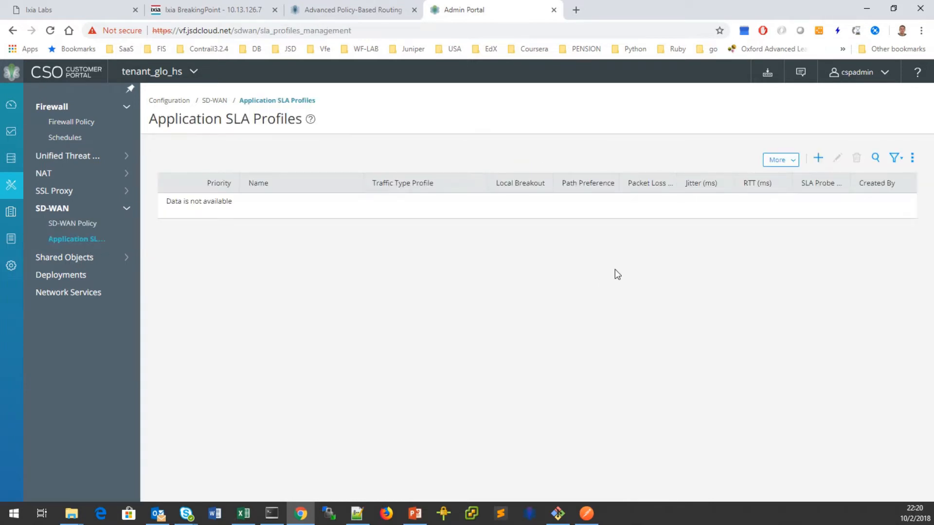
Add an SLA profile named INTERNET with path preference Internet and save it.
{"action": "left_click", "coordinate": [818, 161]}
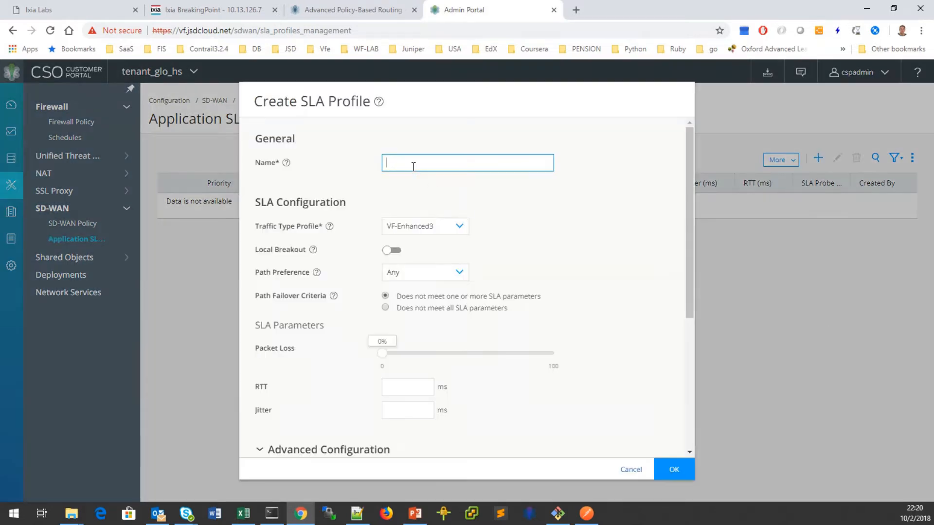
{"action": "left_click", "coordinate": [417, 162]}
{"action": "type", "text": "INTERNET"}
{"action": "left_click", "coordinate": [459, 275]}
{"action": "left_click", "coordinate": [433, 338]}
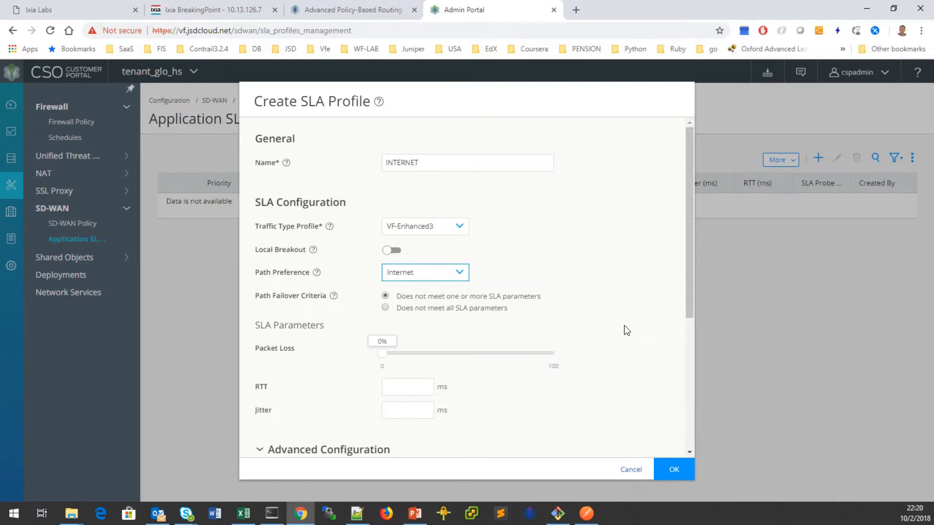
{"action": "left_click", "coordinate": [672, 466]}
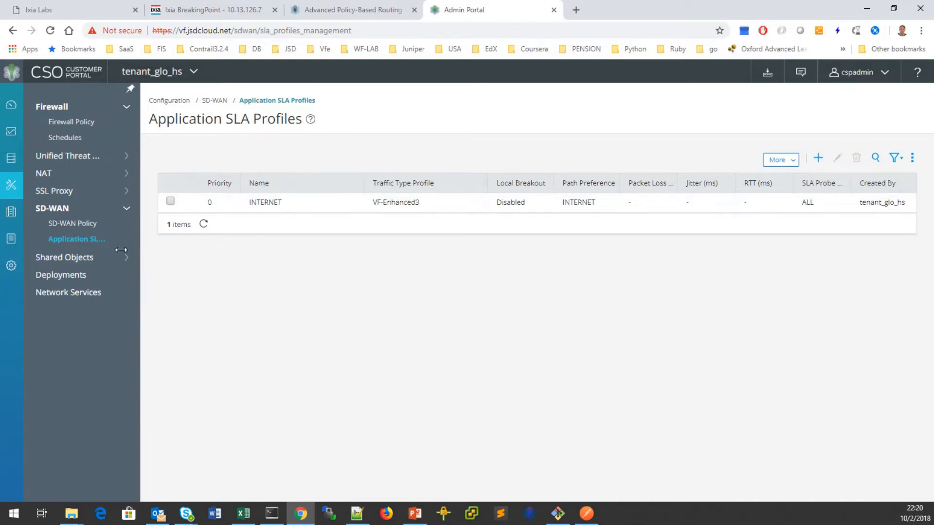
{"action": "left_click", "coordinate": [86, 224]}
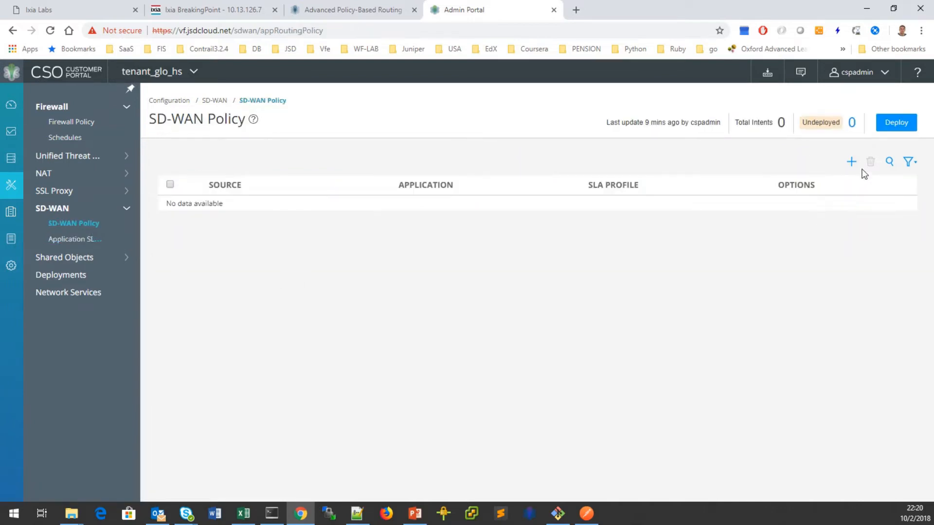
Start a new SD-WAN intent for site NFX17, application SSH, SLA profile INTERNET.
{"action": "left_click", "coordinate": [853, 165]}
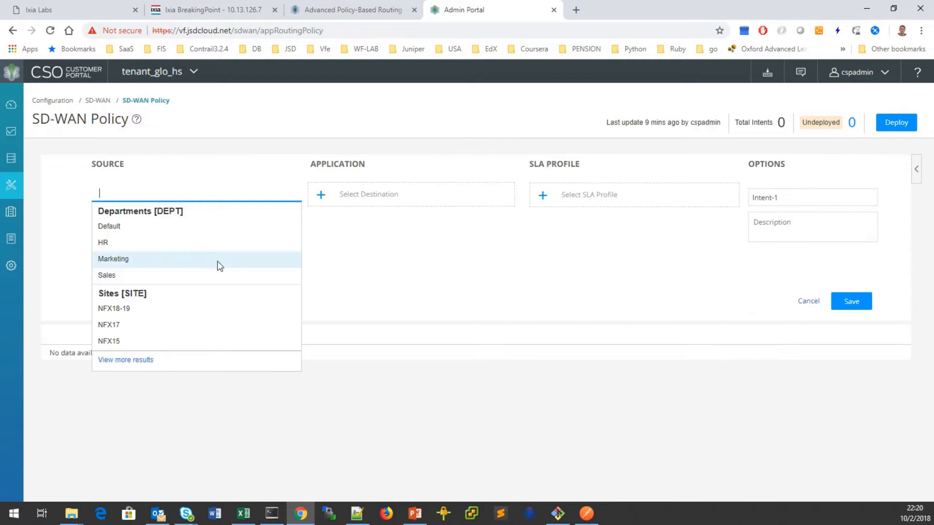
{"action": "left_click", "coordinate": [129, 325]}
{"action": "left_click", "coordinate": [339, 196]}
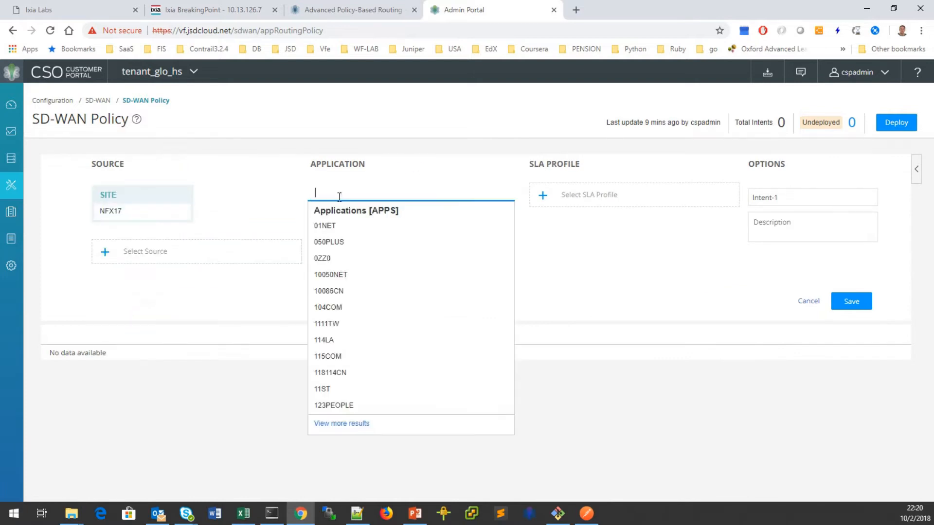
{"action": "type", "text": "ssh"}
{"action": "left_click", "coordinate": [370, 225]}
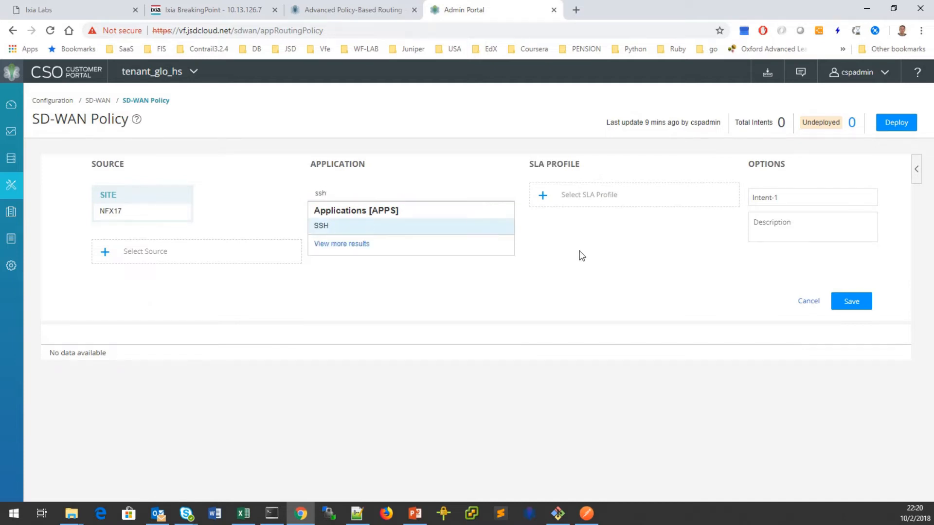
{"action": "left_click", "coordinate": [569, 197]}
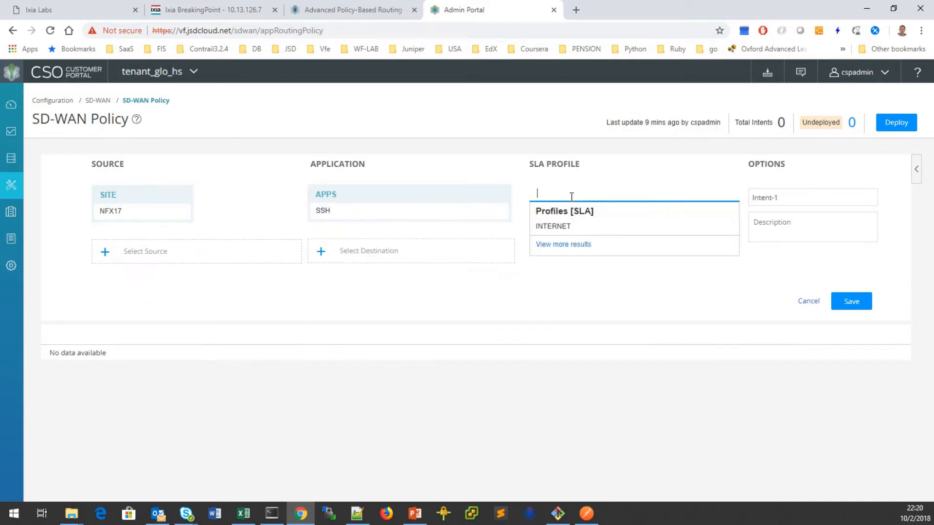
{"action": "left_click", "coordinate": [575, 227]}
Rename the intent from Intent-1 to ssh-int and save it.
{"action": "double_click", "coordinate": [805, 198]}
{"action": "left_click_drag", "start_coordinate": [798, 198], "coordinate": [740, 202]}
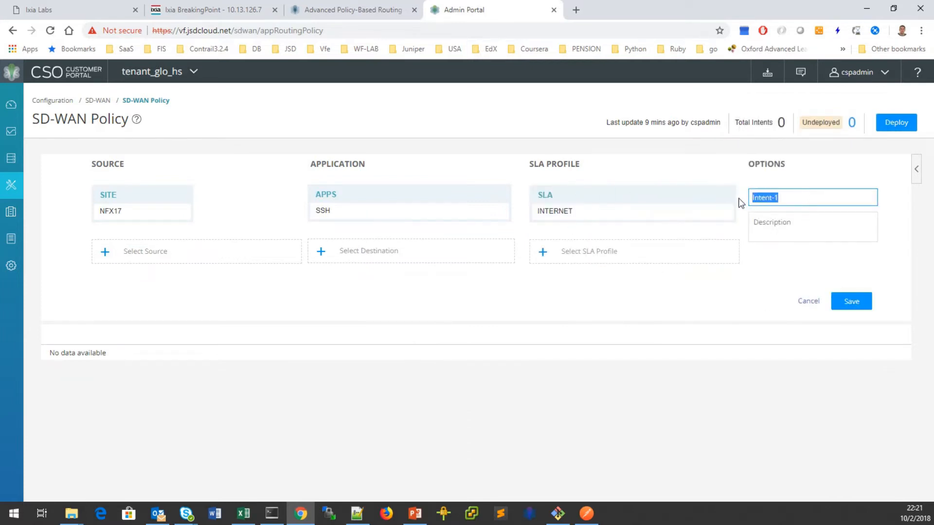
{"action": "type", "text": "ssh-"}
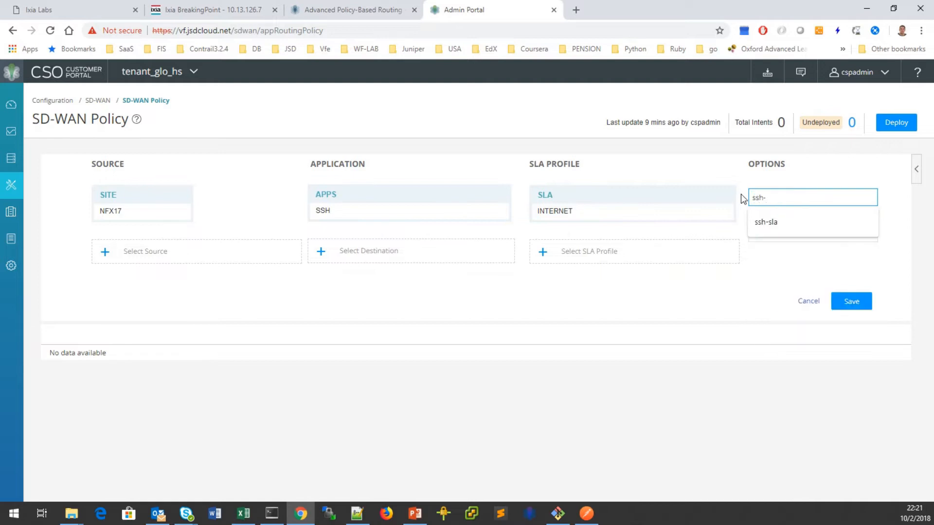
{"action": "key", "text": "Escape"}
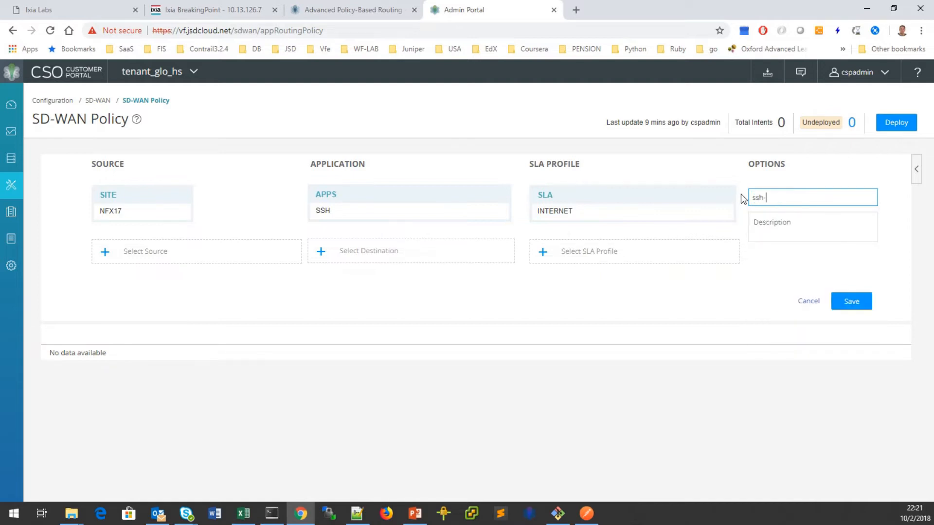
{"action": "type", "text": "int"}
{"action": "left_click", "coordinate": [851, 302]}
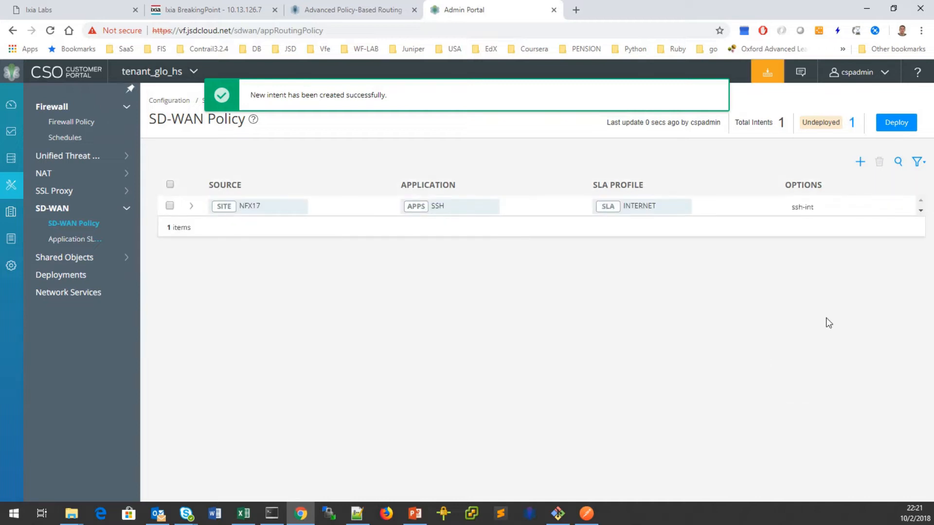
Deploy the SD-WAN policy and confirm the deployment.
{"action": "left_click", "coordinate": [896, 123]}
{"action": "left_click", "coordinate": [676, 405]}
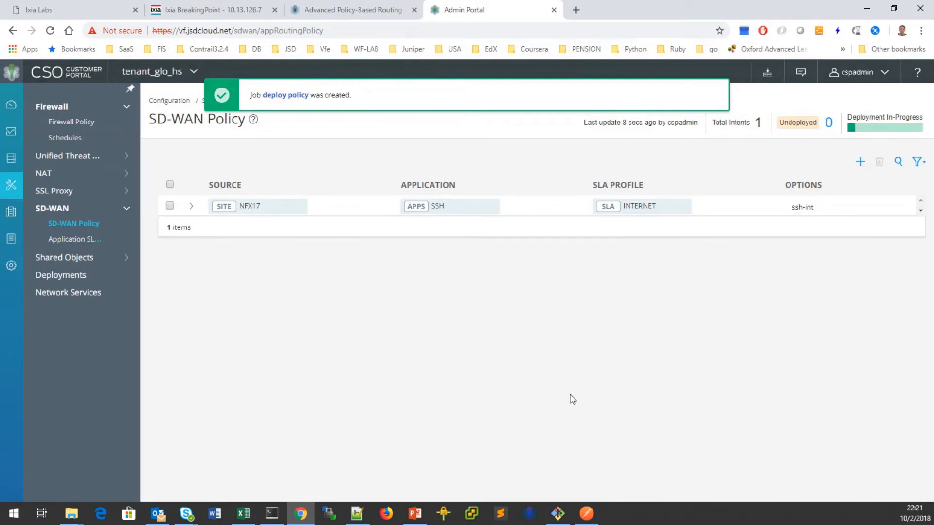
{"action": "left_click", "coordinate": [275, 513]}
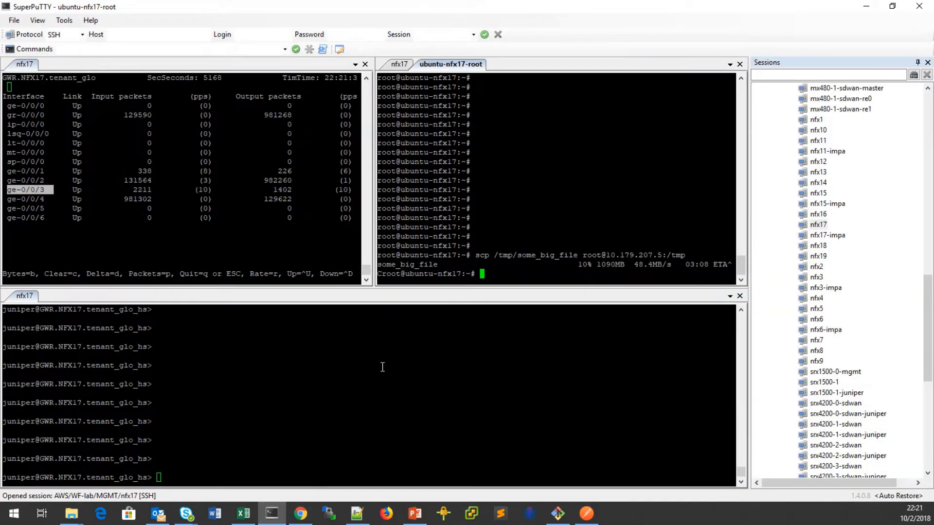
Check NFX17's ge-0/0/3 counters and confirm Deployment Successful in the CSO portal.
{"action": "left_click", "coordinate": [14, 190]}
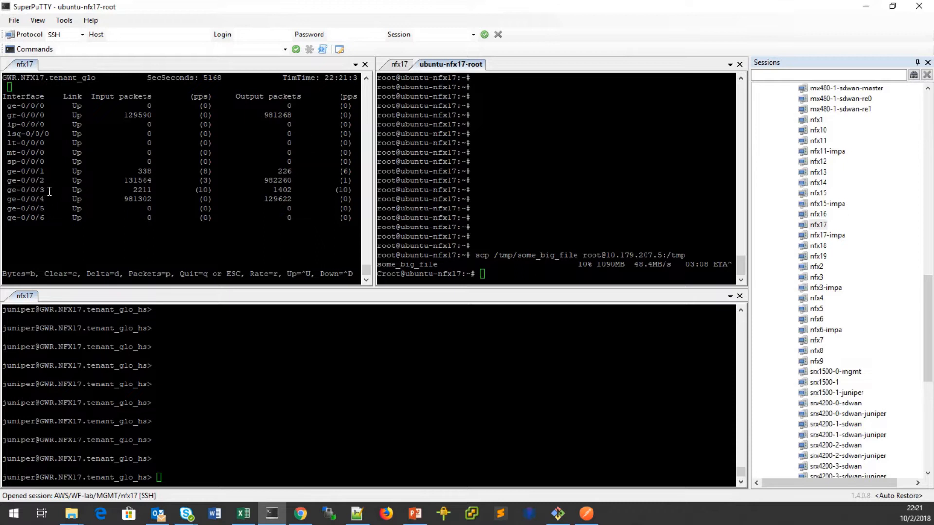
{"action": "left_click_drag", "start_coordinate": [4, 190], "coordinate": [37, 189]}
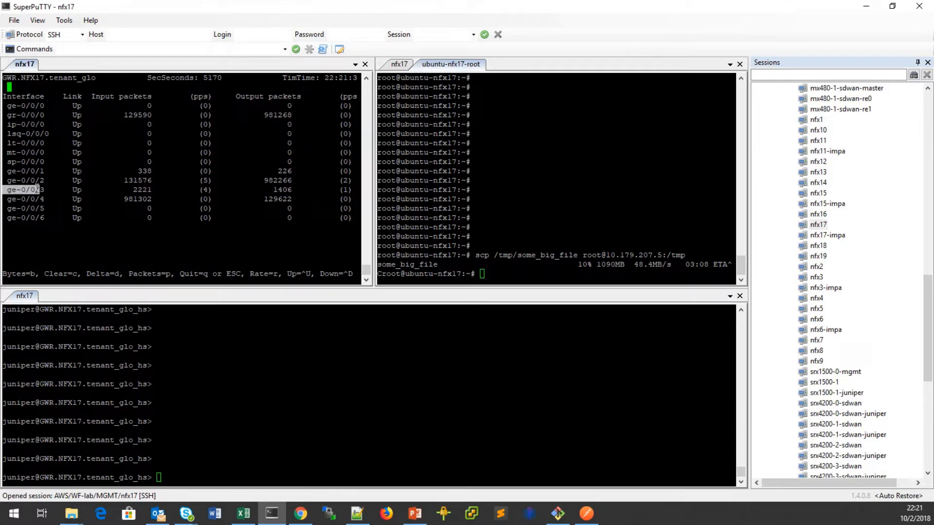
{"action": "left_click", "coordinate": [50, 191]}
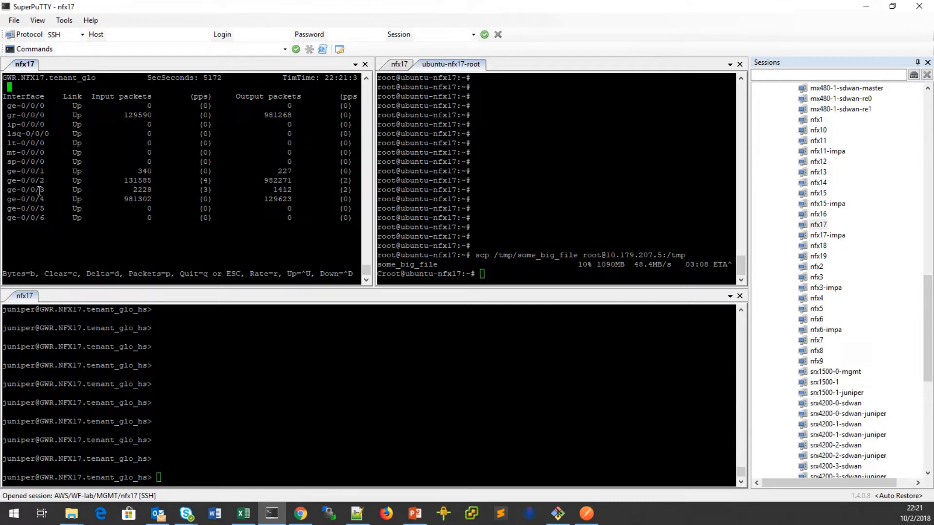
{"action": "left_click_drag", "start_coordinate": [6, 189], "coordinate": [47, 190]}
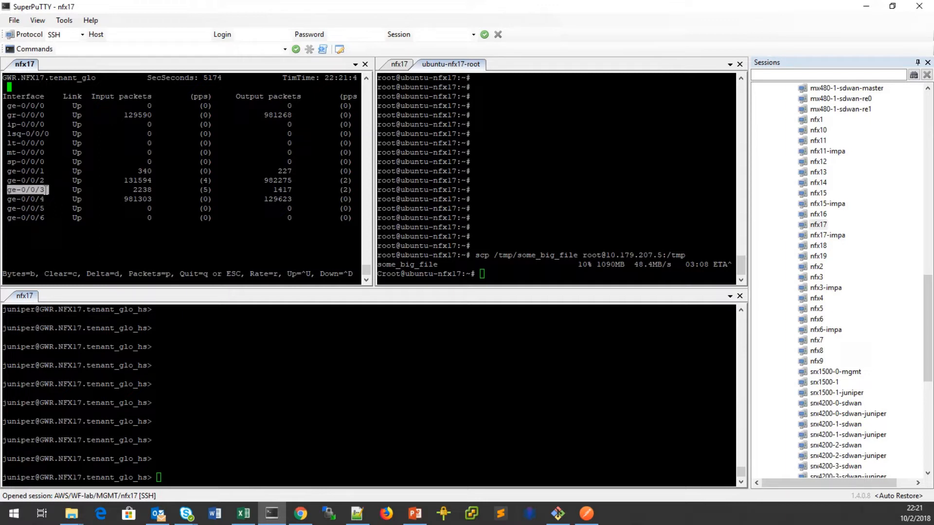
{"action": "left_click", "coordinate": [312, 515]}
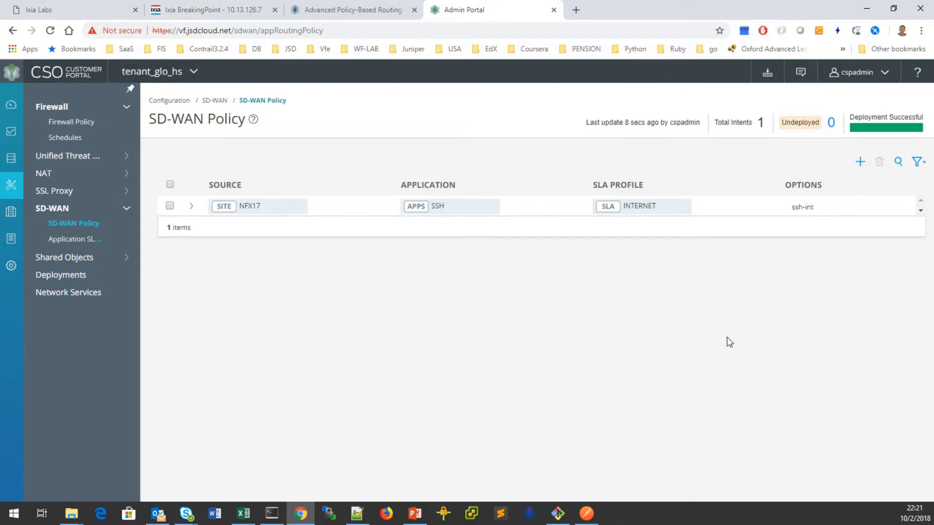
{"action": "left_click", "coordinate": [867, 8]}
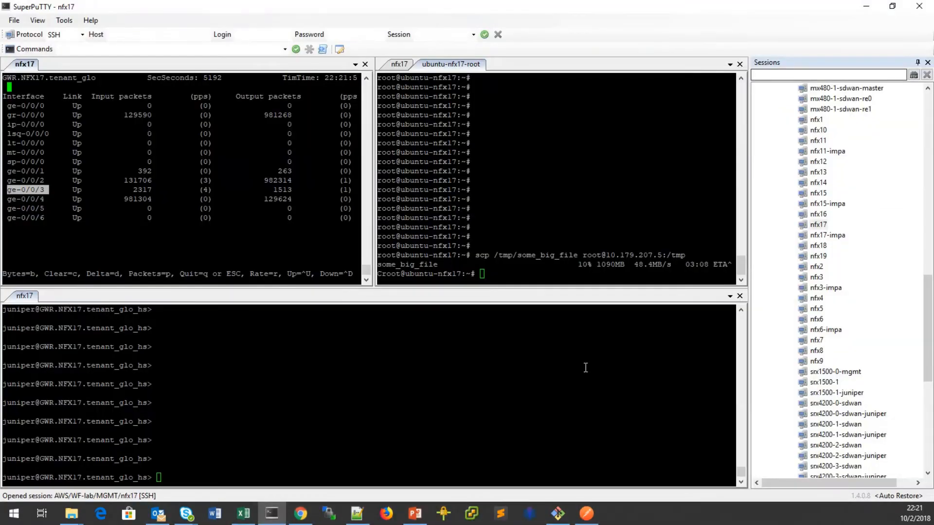
Copy the earlier scp command line from the Ubuntu root shell.
{"action": "left_click", "coordinate": [549, 393]}
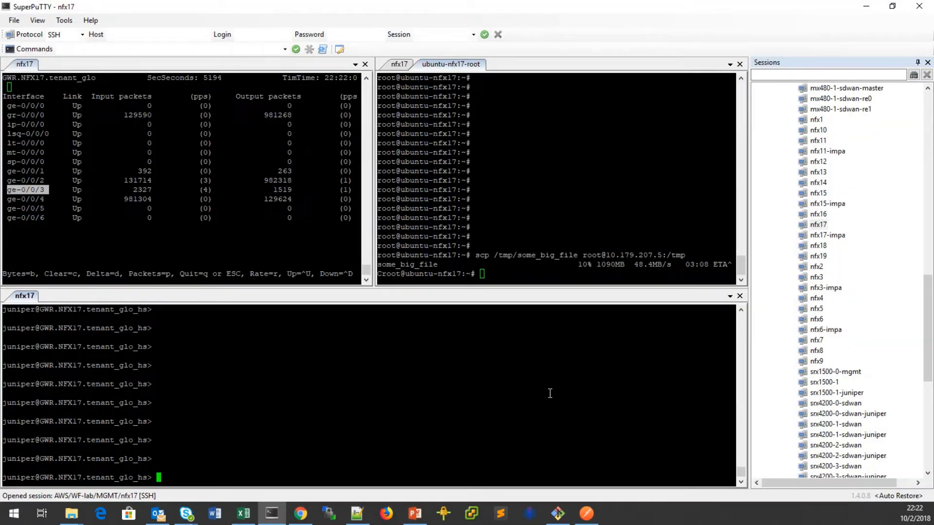
{"action": "left_click", "coordinate": [480, 257]}
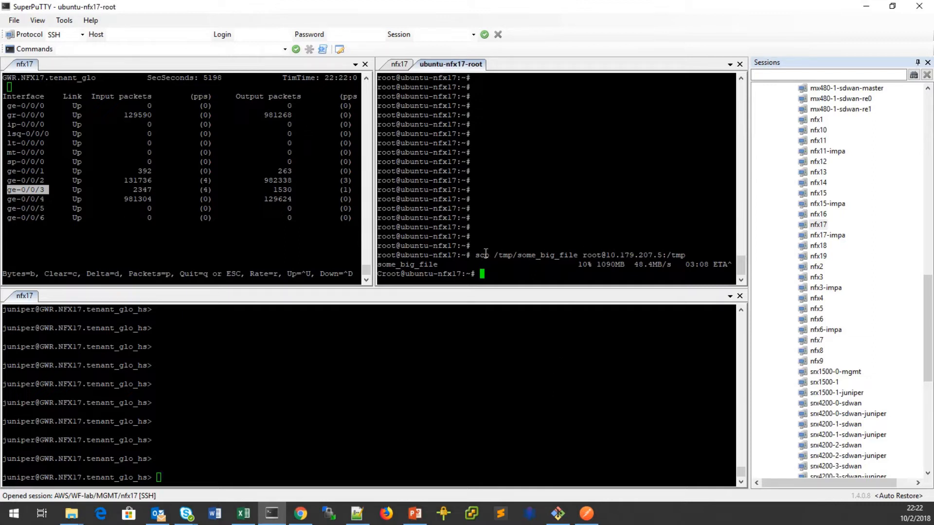
{"action": "left_click_drag", "start_coordinate": [478, 255], "coordinate": [686, 254]}
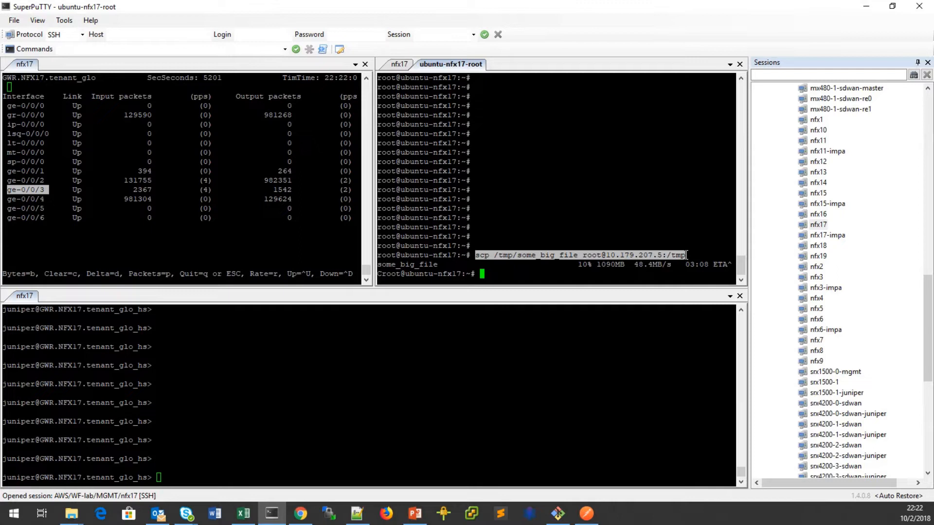
{"action": "left_click", "coordinate": [439, 382]}
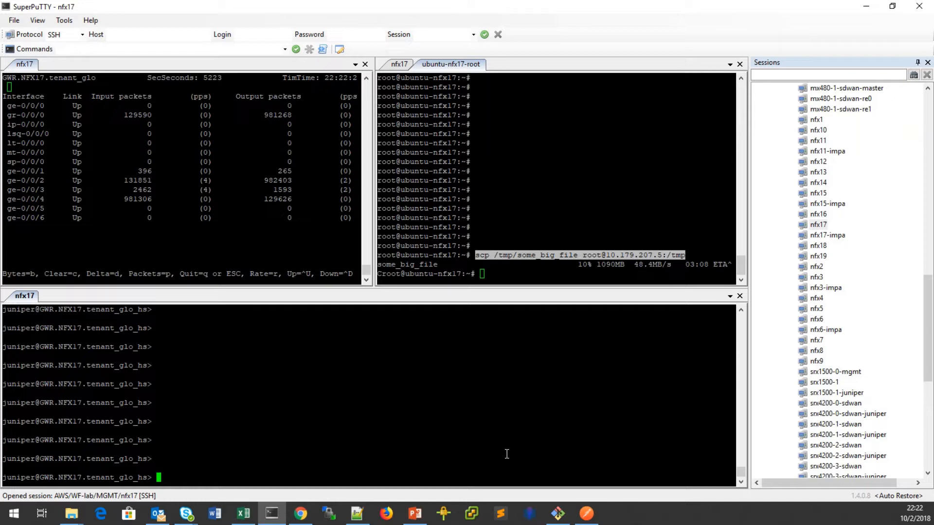
Run 'show services application-identification application-system-cache' and inspect the SSH entry for 10.179.207.5 port 22.
{"action": "type", "text": "show services application-identification "}
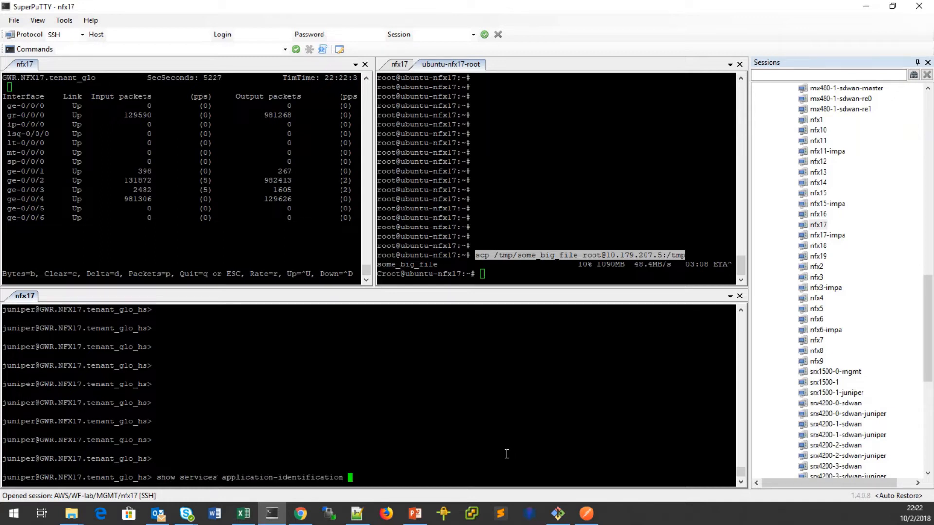
{"action": "type", "text": "application-system-cache"}
{"action": "key", "text": "Return"}
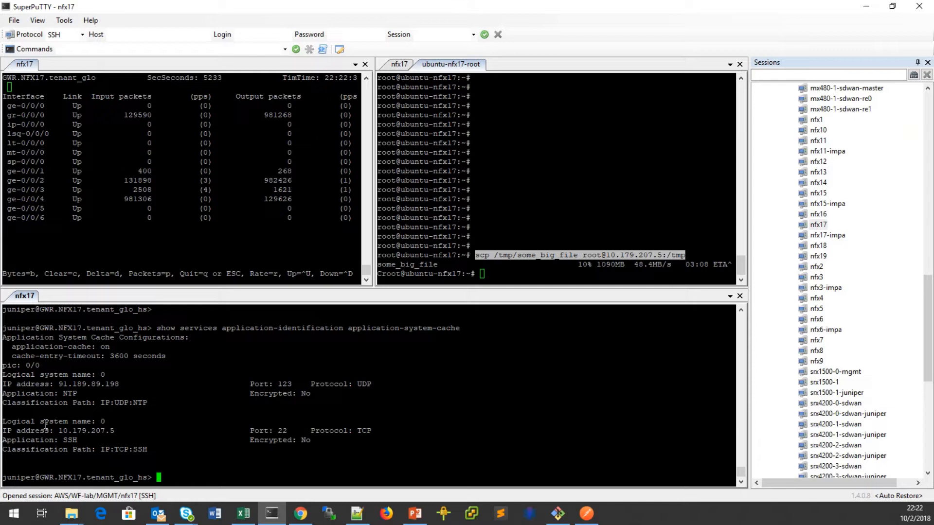
{"action": "left_click_drag", "start_coordinate": [5, 422], "coordinate": [421, 449]}
{"action": "left_click", "coordinate": [167, 462]}
{"action": "left_click", "coordinate": [521, 275]}
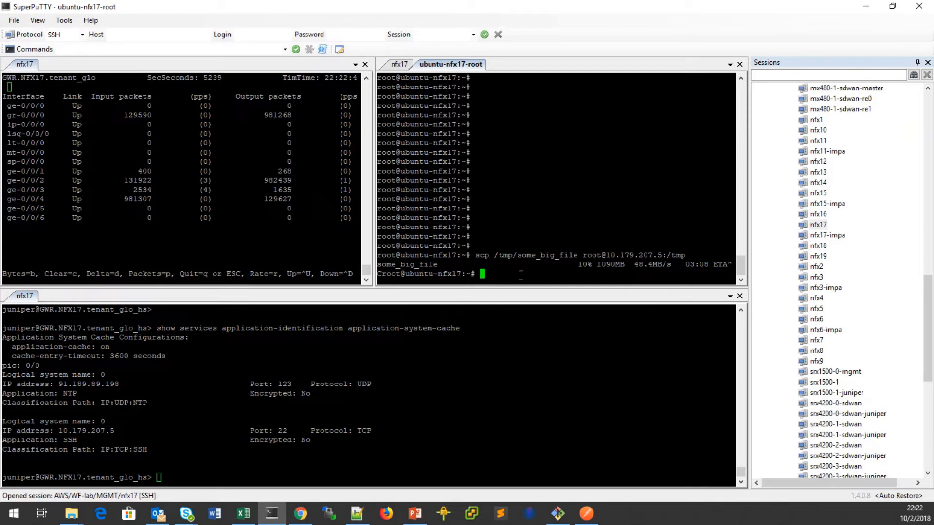
{"action": "left_click", "coordinate": [331, 460]}
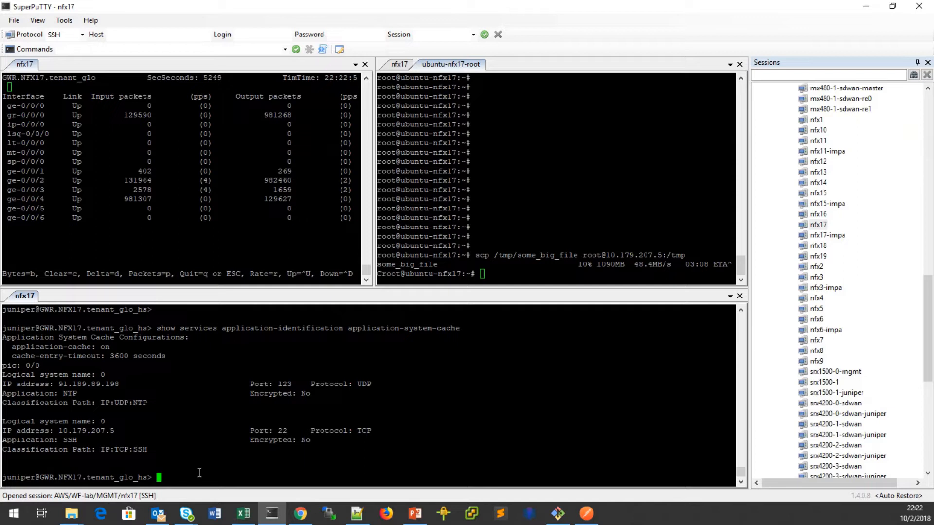
{"action": "type", "text": "clear"}
Clear the application system cache and rerun the show command to confirm it is empty.
{"action": "left_click_drag", "start_coordinate": [180, 328], "coordinate": [460, 327]}
{"action": "right_click", "coordinate": [490, 384]}
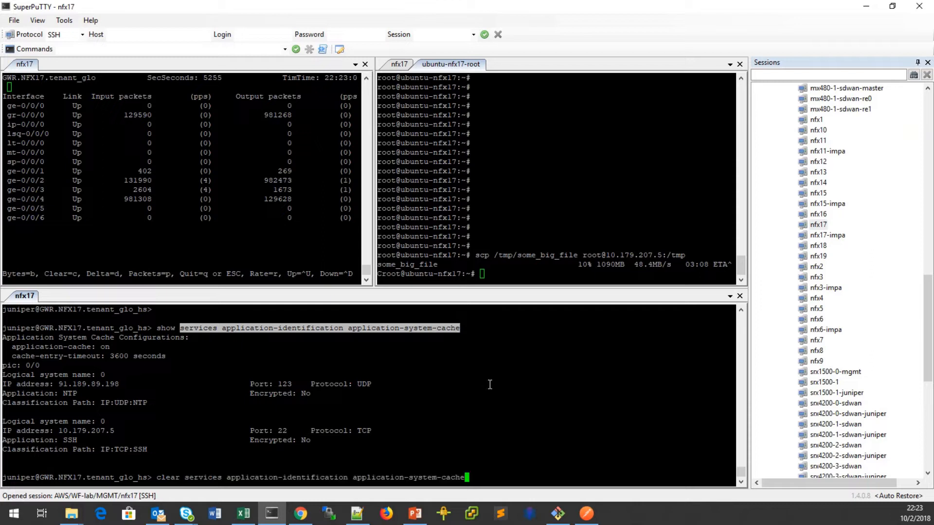
{"action": "key", "text": "Return"}
{"action": "key", "text": "Up"}
{"action": "key", "text": "Up"}
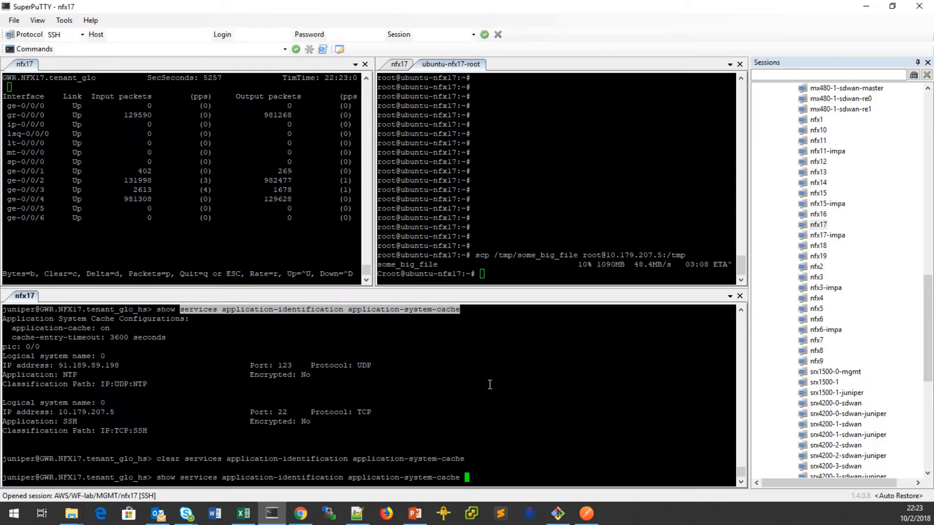
{"action": "key", "text": "Return"}
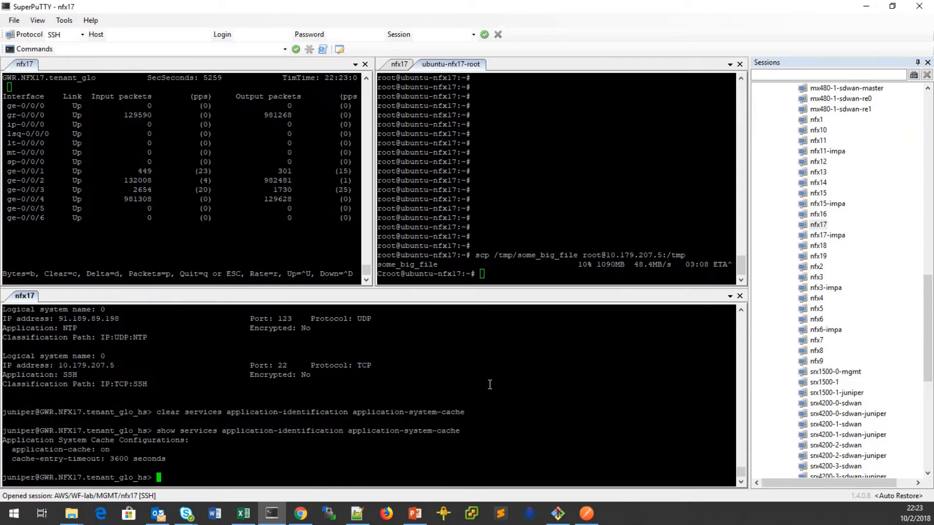
{"action": "left_click_drag", "start_coordinate": [4, 431], "coordinate": [263, 457]}
{"action": "left_click", "coordinate": [254, 471]}
Run 'clear security flow session' to clear 14 sessions, then recheck the ge-0/0/3 counters.
{"action": "type", "text": "clear security flow session"}
{"action": "key", "text": "Return"}
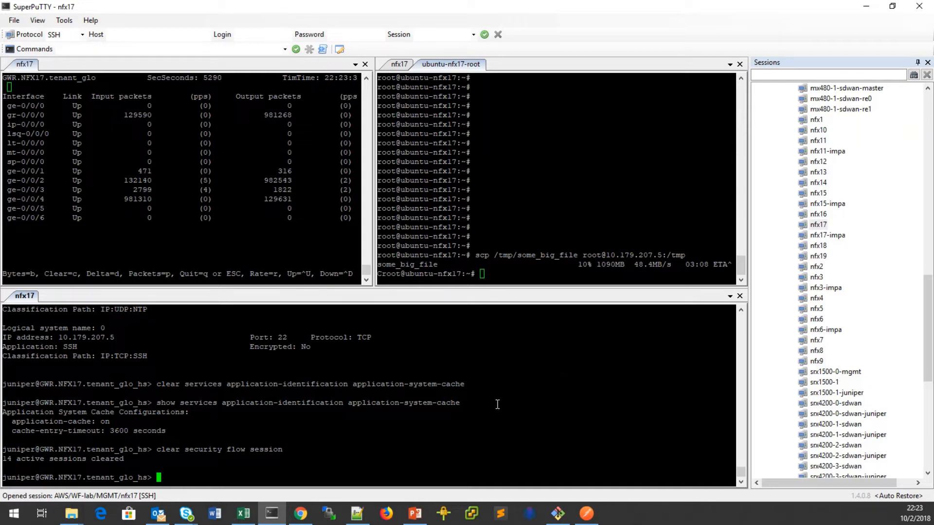
{"action": "left_click", "coordinate": [509, 276]}
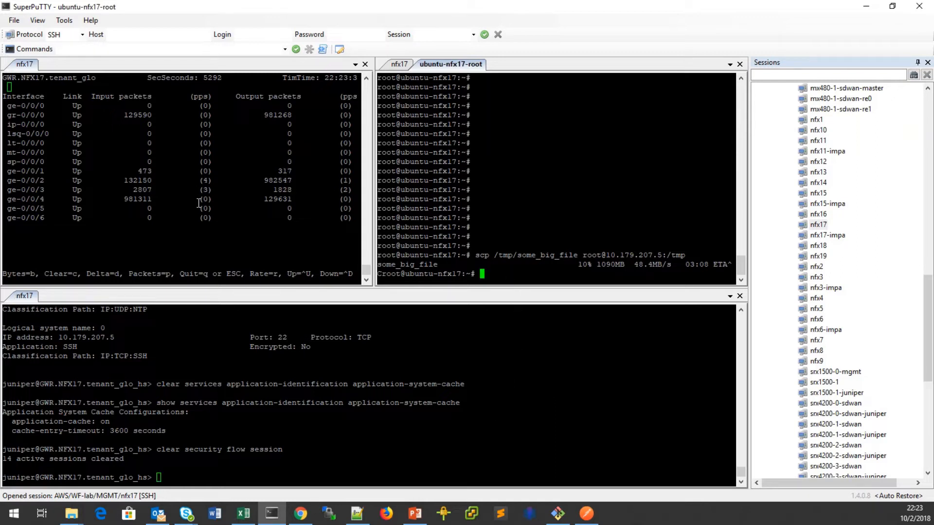
{"action": "left_click_drag", "start_coordinate": [8, 190], "coordinate": [358, 189]}
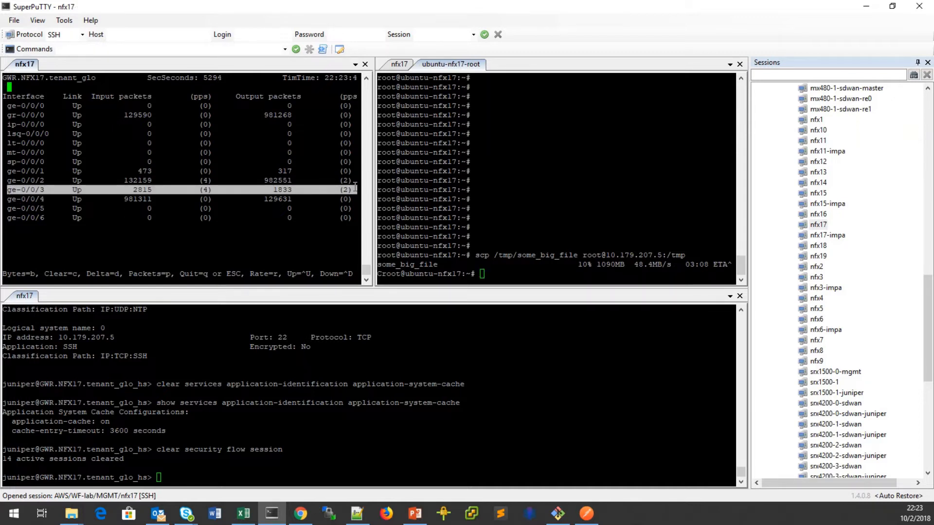
{"action": "left_click_drag", "start_coordinate": [8, 192], "coordinate": [358, 190]}
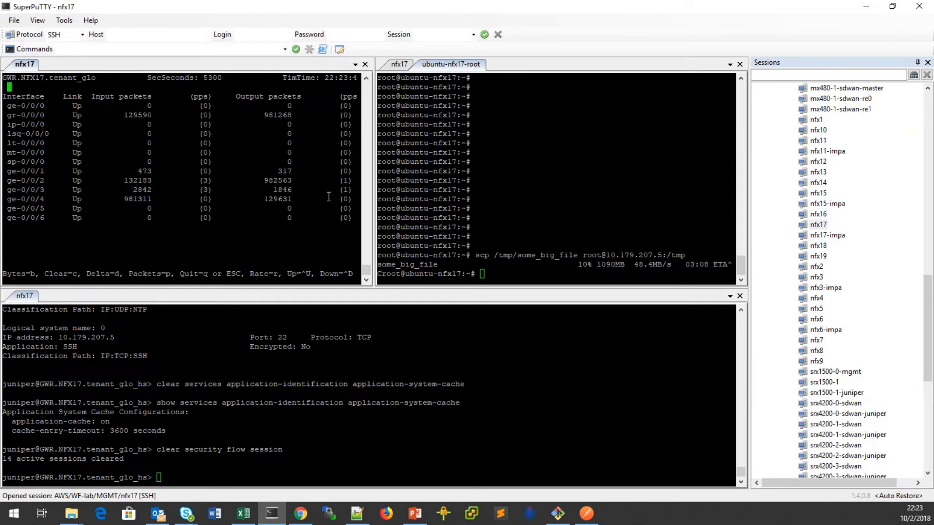
{"action": "left_click", "coordinate": [510, 455]}
{"action": "left_click_drag", "start_coordinate": [564, 447], "coordinate": [566, 455]}
{"action": "left_click", "coordinate": [568, 472]}
{"action": "left_click", "coordinate": [415, 513]}
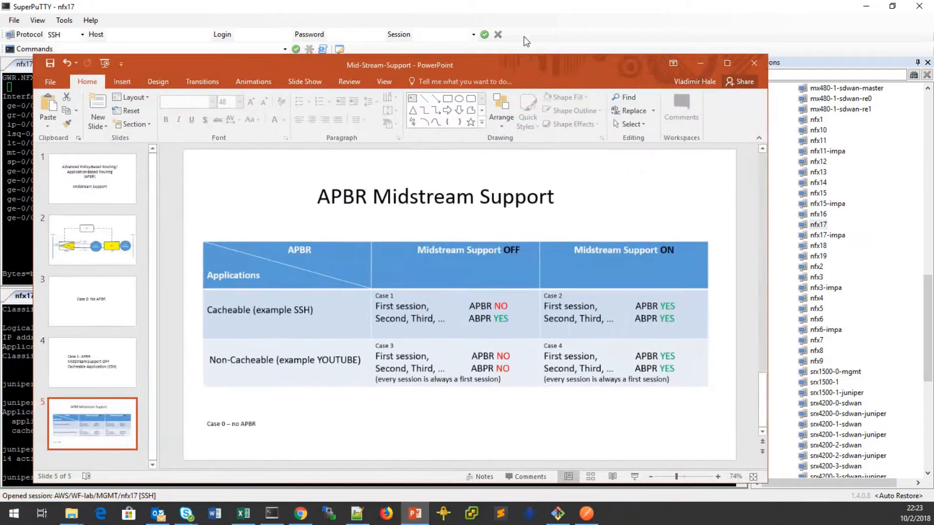
Maximize the slide and highlight Case 1's First session and the cacheable SSH example.
{"action": "left_click", "coordinate": [804, 22]}
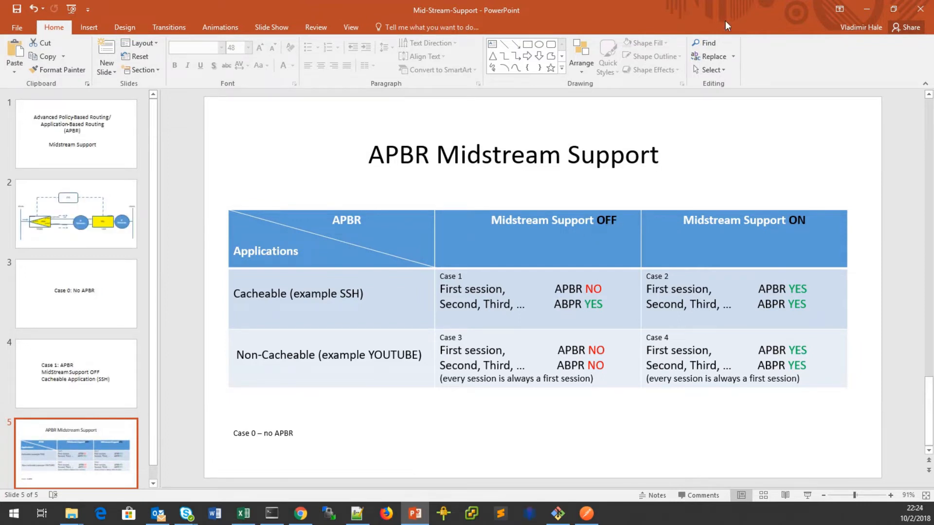
{"action": "left_click", "coordinate": [442, 290]}
{"action": "left_click_drag", "start_coordinate": [449, 289], "coordinate": [504, 291]}
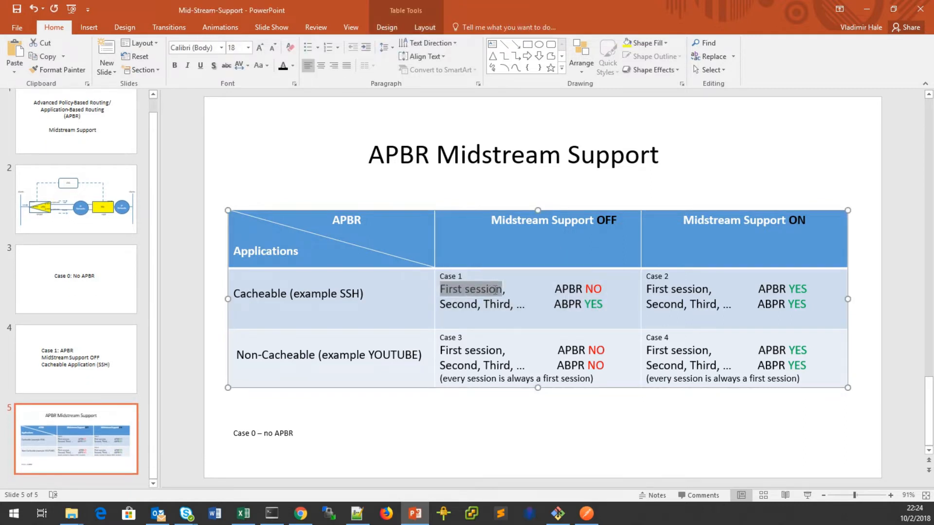
{"action": "left_click", "coordinate": [347, 294]}
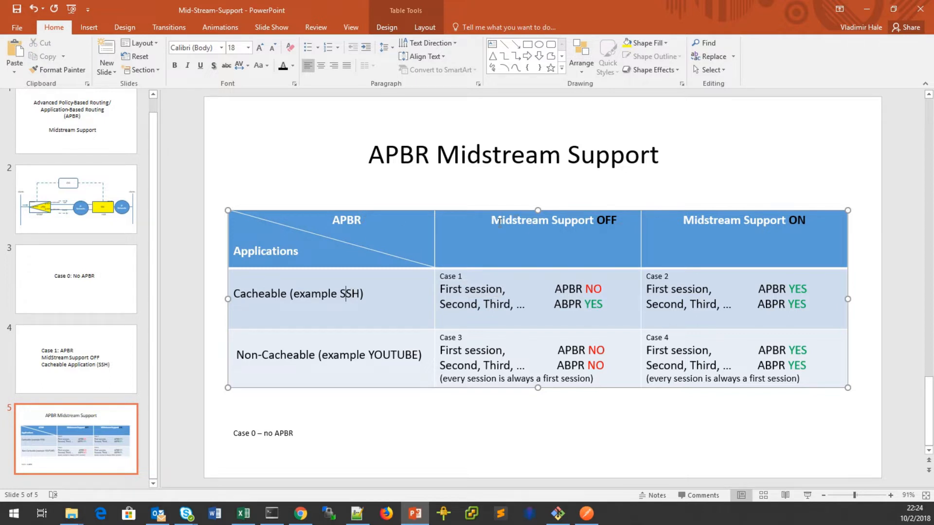
{"action": "left_click_drag", "start_coordinate": [738, 4], "coordinate": [0, 49]}
{"action": "left_click", "coordinate": [672, 389]}
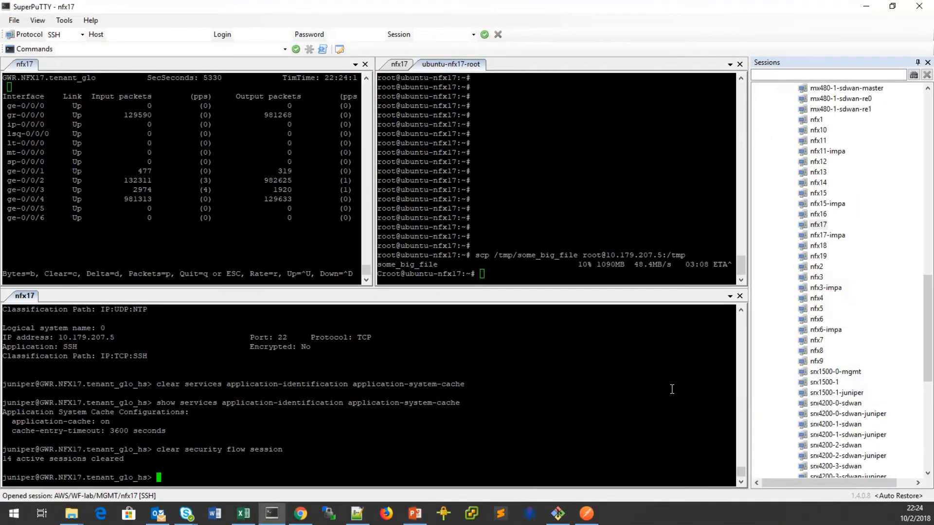
Enter configuration mode and list the APBR tunables with 'show | display set | match tunables'.
{"action": "type", "text": "edit"}
{"action": "key", "text": "Return"}
{"action": "type", "text": "show | d"}
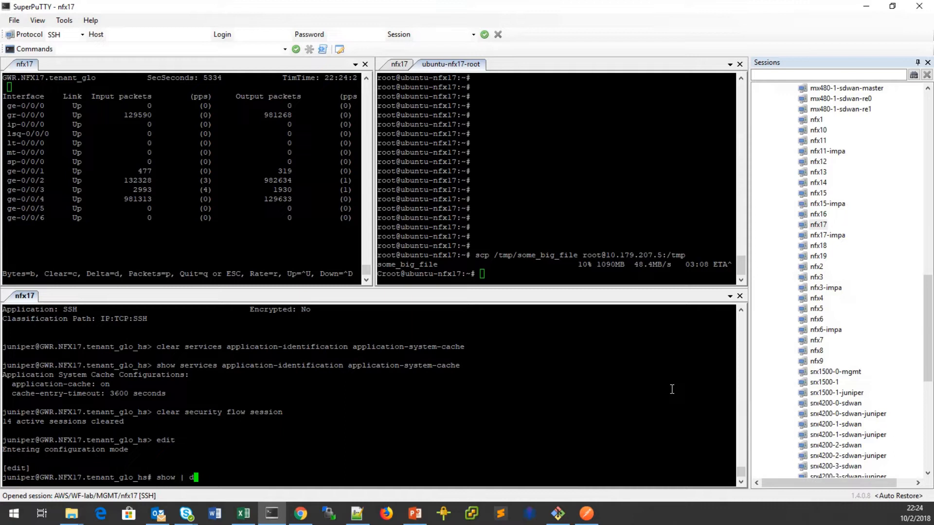
{"action": "type", "text": "isplay set | match tunables"}
{"action": "key", "text": "Return"}
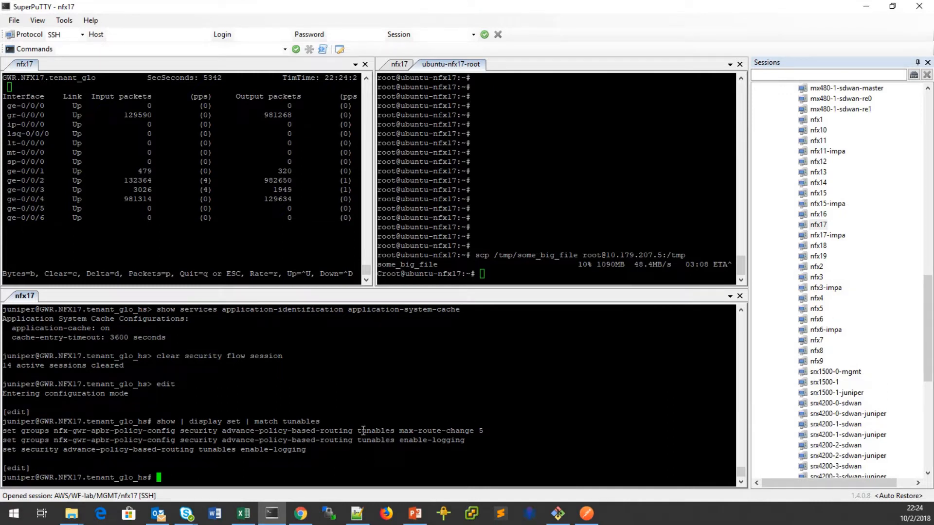
Set the APBR tunable max-route-change to 0 instead of 5.
{"action": "left_click_drag", "start_coordinate": [358, 432], "coordinate": [472, 435]}
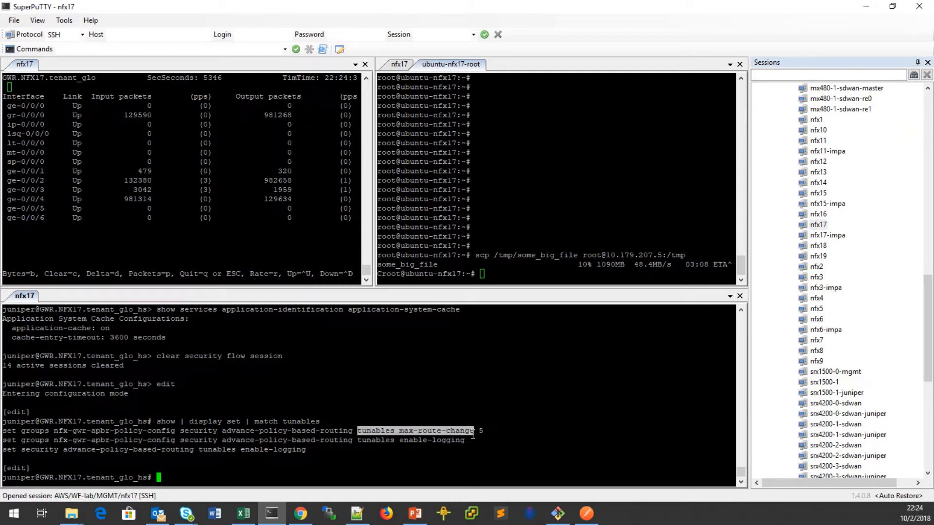
{"action": "left_click", "coordinate": [443, 464]}
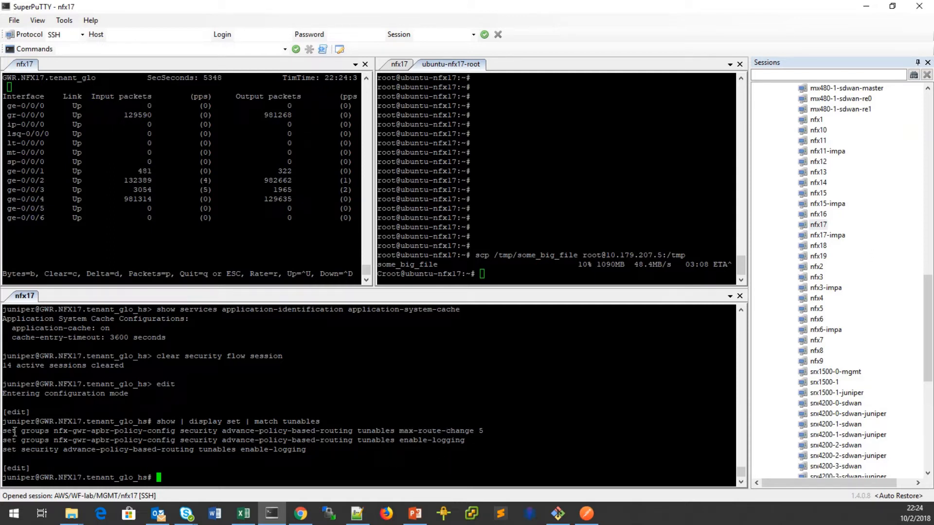
{"action": "left_click_drag", "start_coordinate": [3, 431], "coordinate": [474, 432]}
{"action": "right_click", "coordinate": [417, 473]}
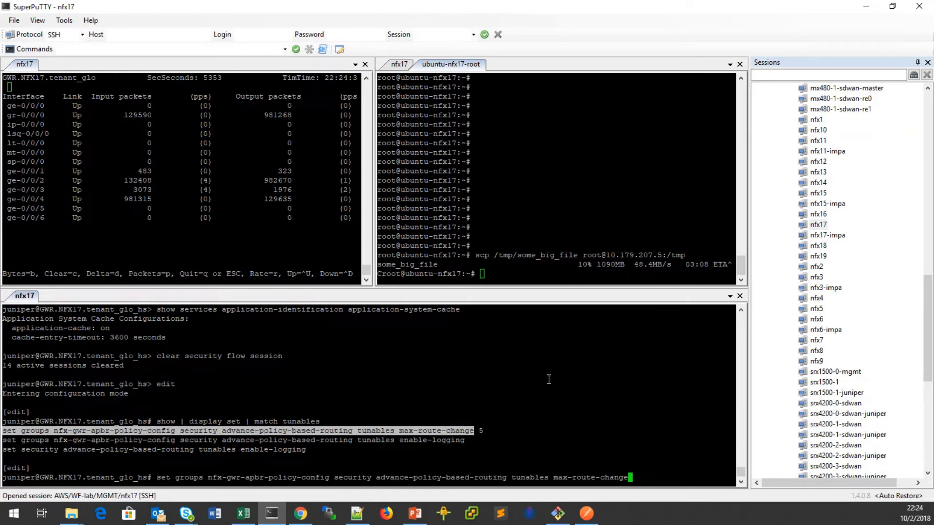
{"action": "type", "text": "0"}
{"action": "key", "text": "Return"}
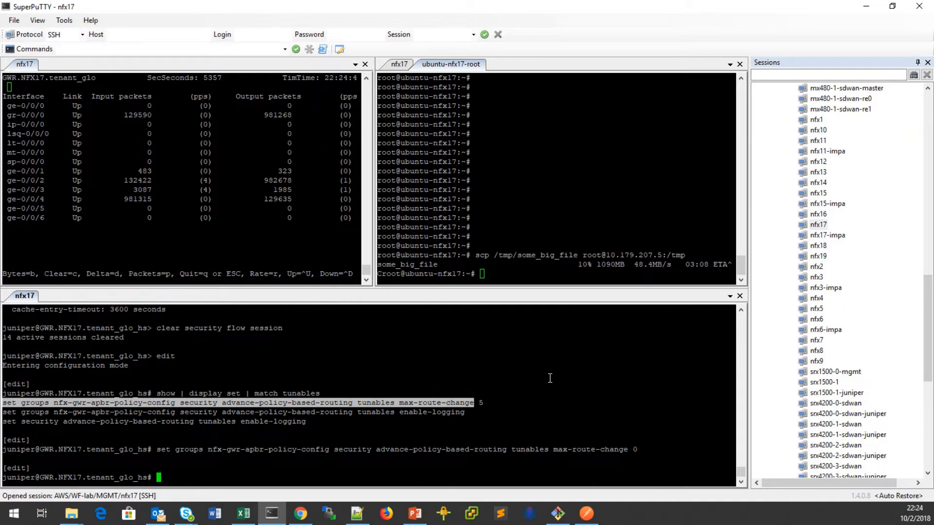
Review the change with 'show | compare' and commit it.
{"action": "type", "text": "show | compare"}
{"action": "key", "text": "Return"}
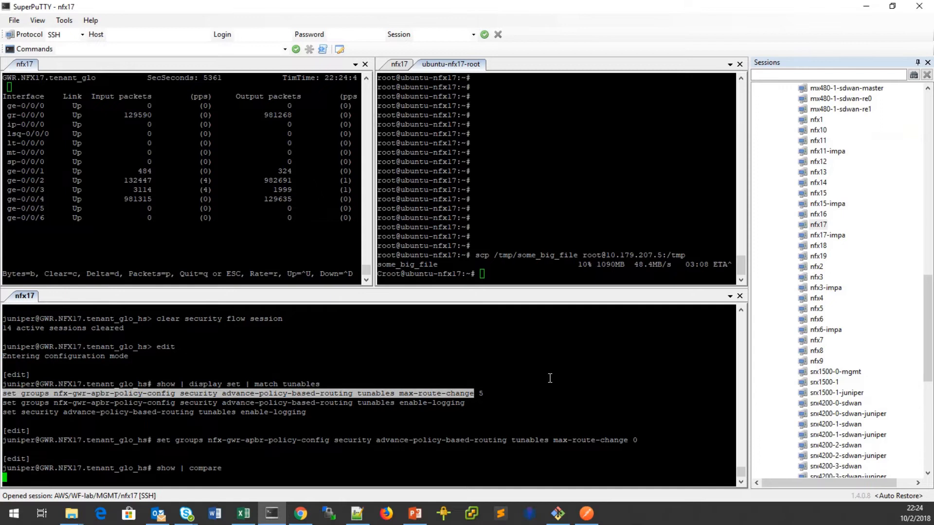
{"action": "type", "text": "commit"}
{"action": "key", "text": "Return"}
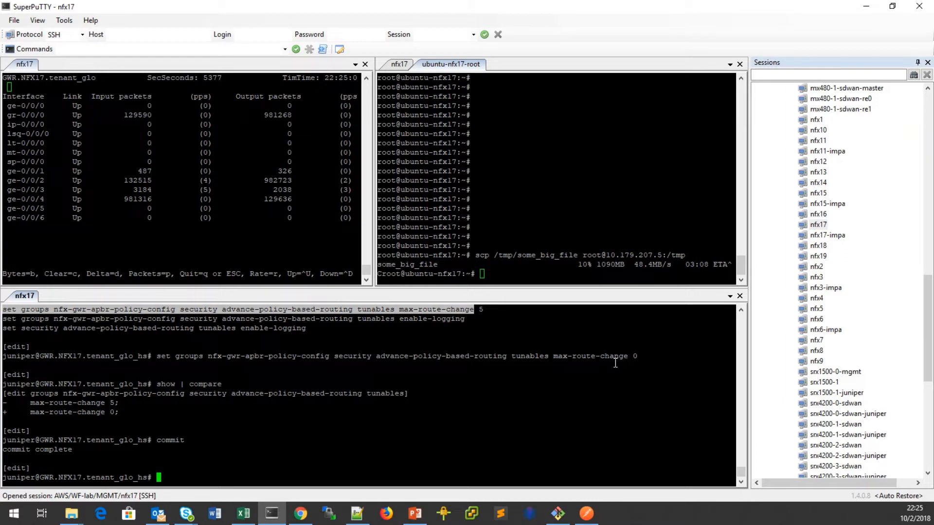
{"action": "left_click_drag", "start_coordinate": [629, 359], "coordinate": [641, 357]}
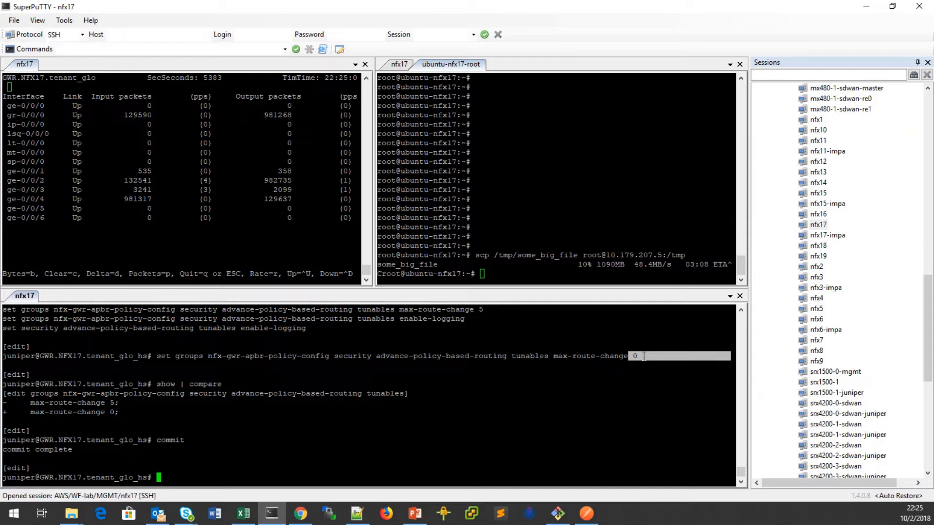
Rerun the earlier scp transfer from the Ubuntu root shell.
{"action": "left_click", "coordinate": [499, 451]}
{"action": "left_click", "coordinate": [583, 211]}
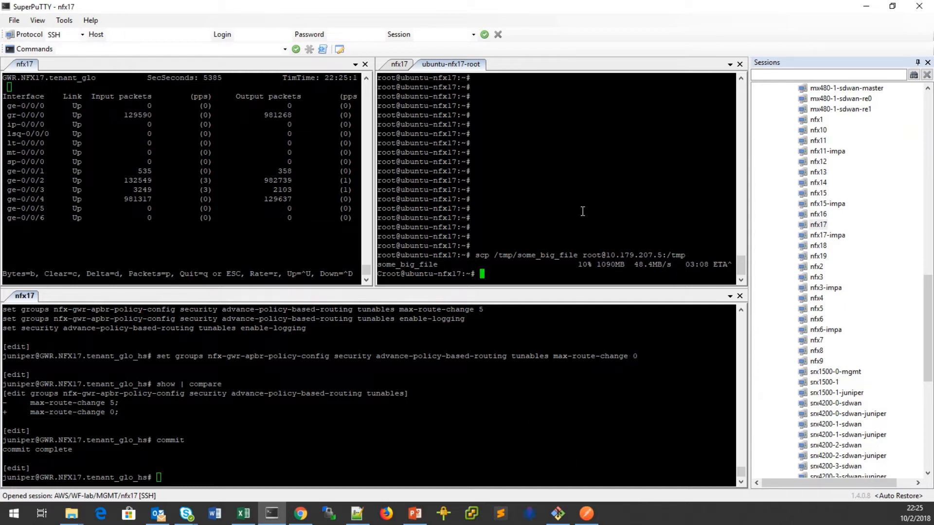
{"action": "key", "text": "Up"}
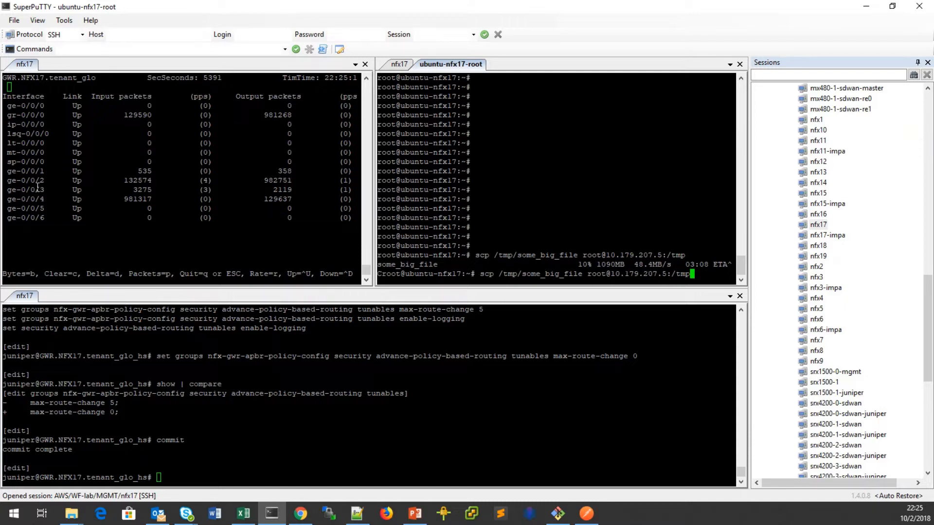
{"action": "left_click", "coordinate": [11, 190]}
{"action": "left_click_drag", "start_coordinate": [7, 190], "coordinate": [59, 190]}
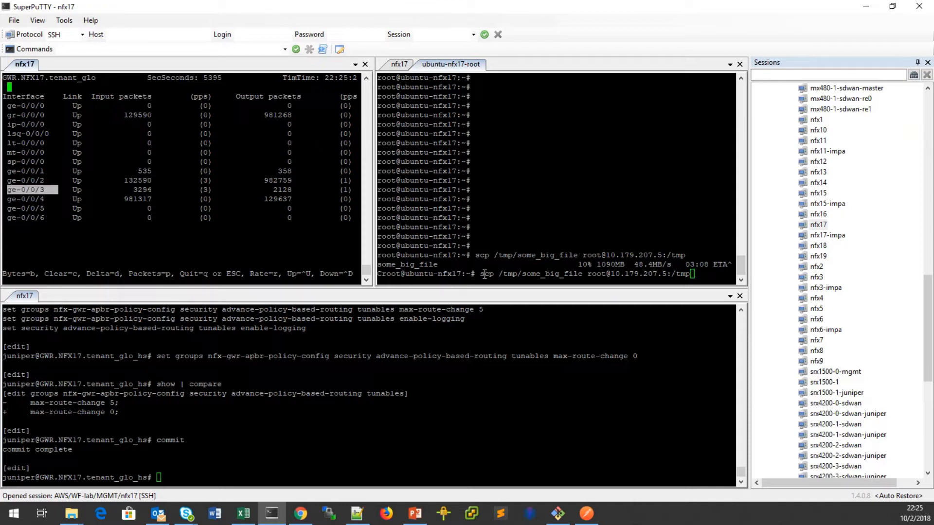
{"action": "left_click", "coordinate": [584, 190]}
{"action": "left_click", "coordinate": [240, 236]}
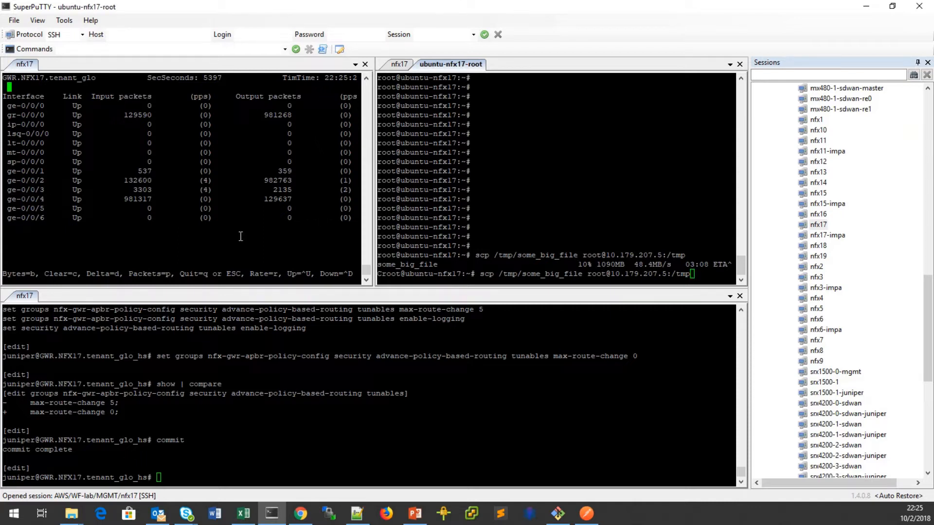
{"action": "left_click", "coordinate": [667, 157]}
{"action": "key", "text": "Return"}
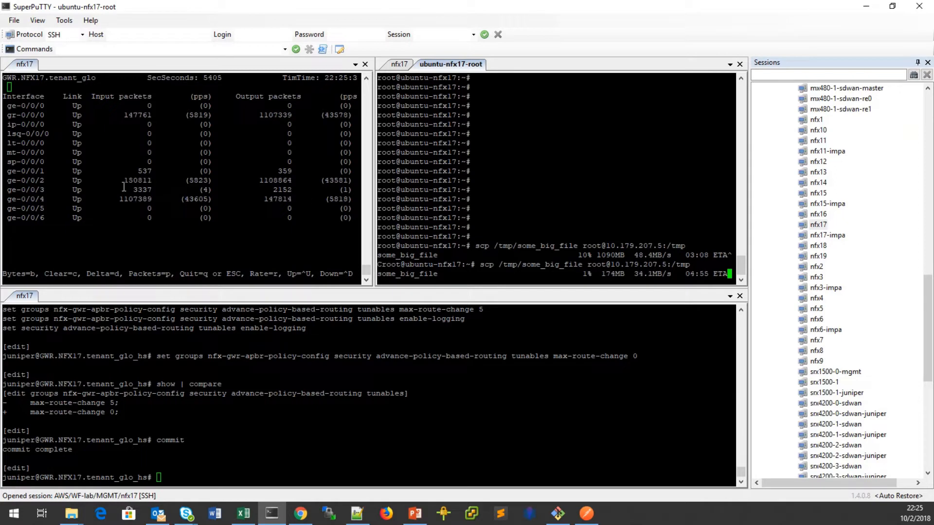
Check the ge-0/0/3 counters and drag the APBR Midstream Support slide into view.
{"action": "left_click", "coordinate": [12, 191]}
{"action": "left_click_drag", "start_coordinate": [8, 192], "coordinate": [348, 193]}
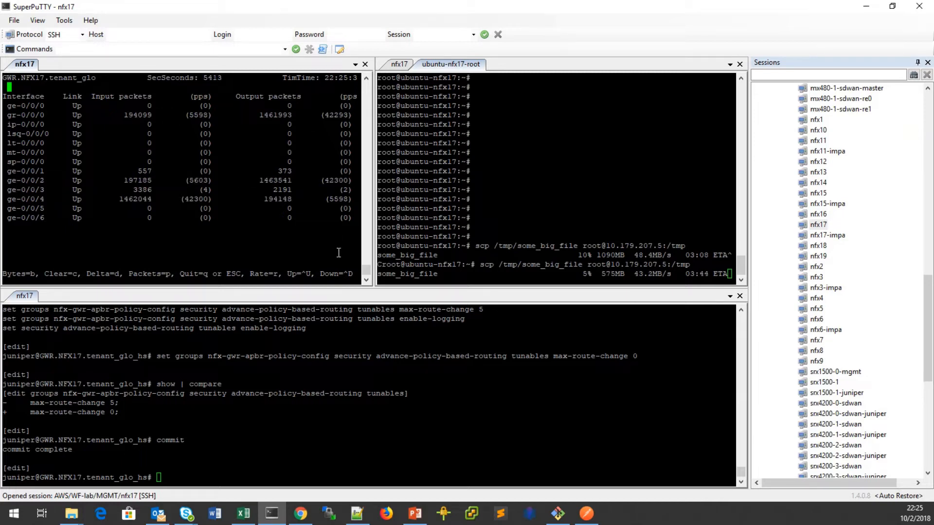
{"action": "left_click_drag", "start_coordinate": [0, 146], "coordinate": [644, 22]}
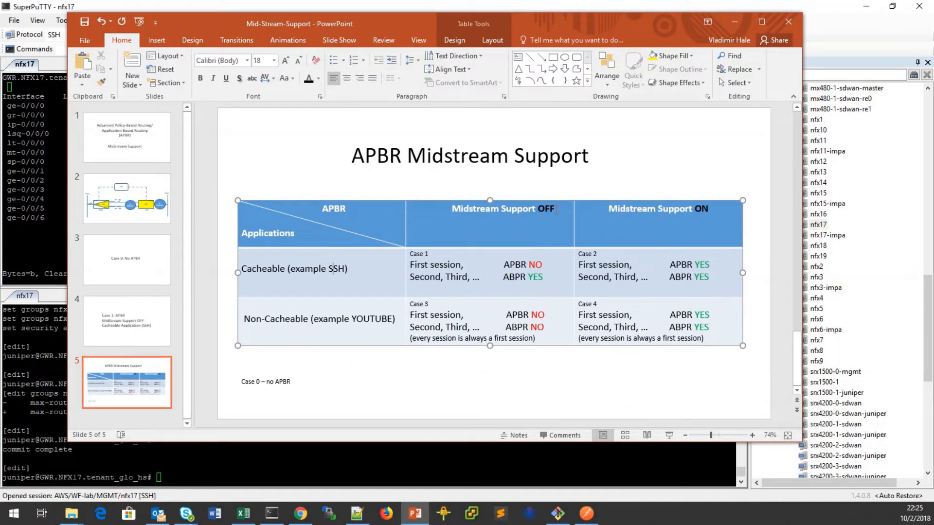
Reposition and minimize the PowerPoint window to reveal the scp running at 27%.
{"action": "key", "text": "Left"}
{"action": "key", "text": "Left"}
{"action": "key", "text": "Left"}
{"action": "key", "text": "Left"}
{"action": "key", "text": "Left"}
{"action": "key", "text": "Left"}
{"action": "key", "text": "Left"}
{"action": "key", "text": "Left"}
{"action": "key", "text": "Left"}
{"action": "key", "text": "Left"}
{"action": "key", "text": "Left"}
{"action": "key", "text": "Left"}
{"action": "key", "text": "Left"}
{"action": "left_click_drag", "start_coordinate": [576, 20], "coordinate": [542, 32]}
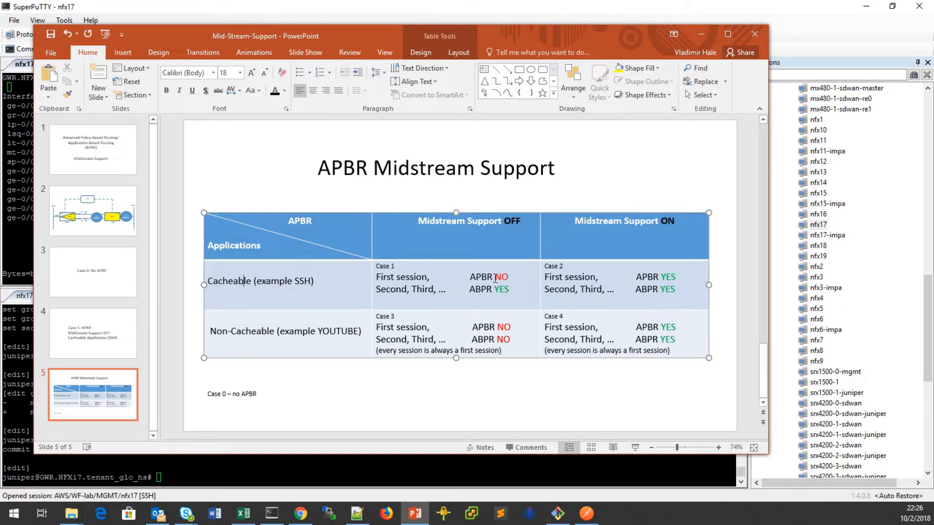
{"action": "left_click", "coordinate": [701, 34]}
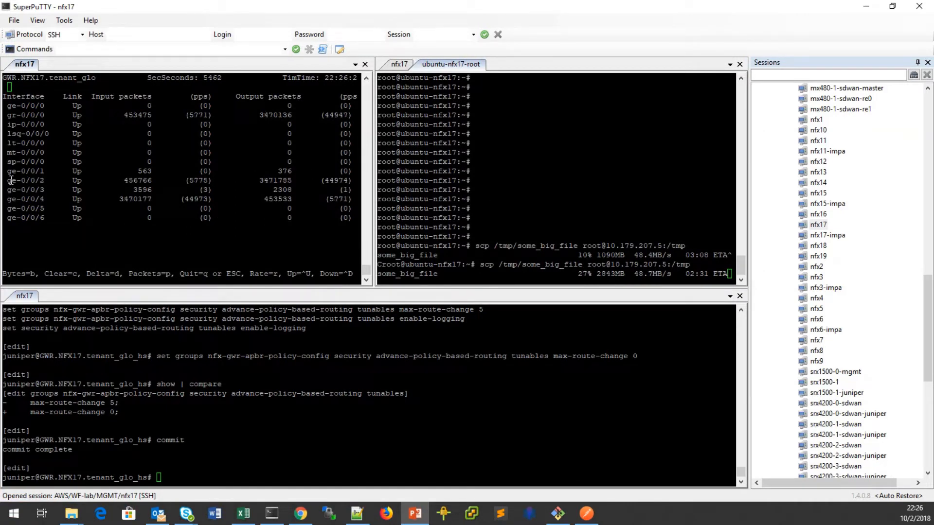
Stop the SCP copy at 32% (3334MB) and exit nfx17 configuration mode.
{"action": "left_click_drag", "start_coordinate": [11, 180], "coordinate": [20, 180]}
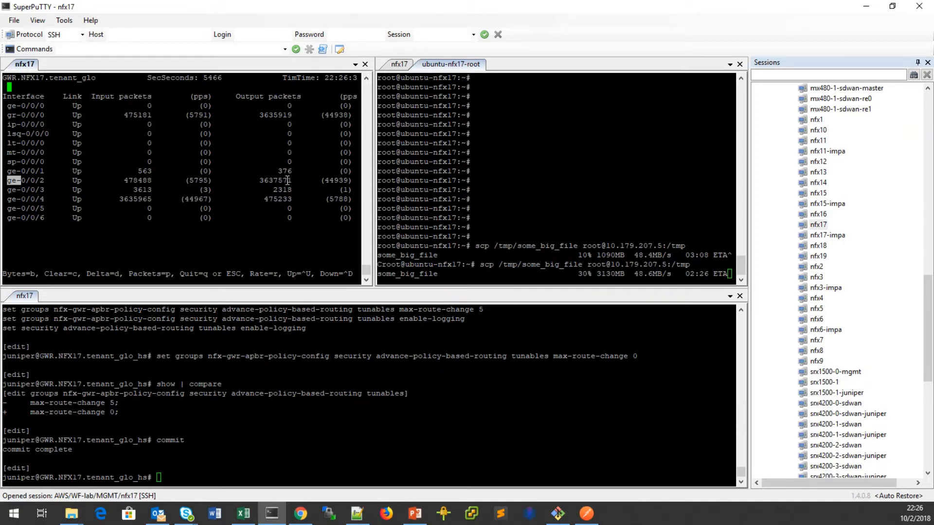
{"action": "left_click", "coordinate": [650, 162]}
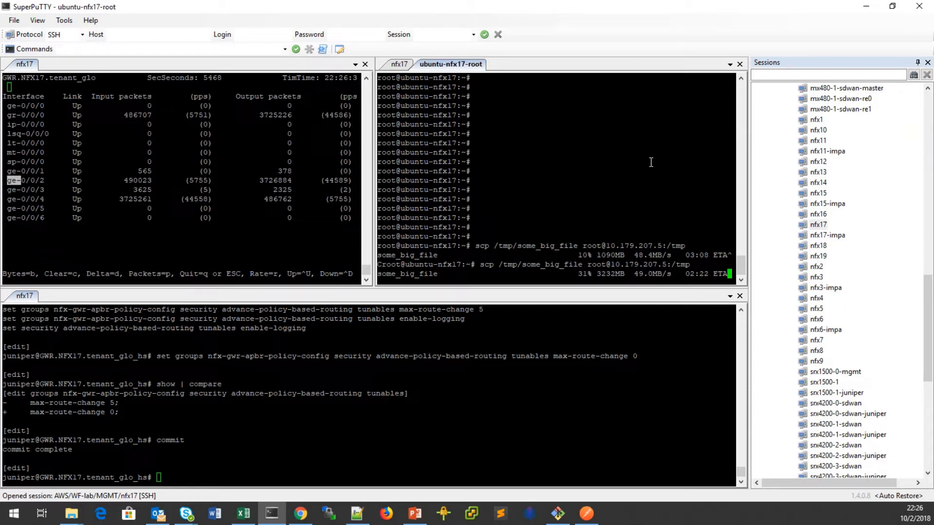
{"action": "key", "text": "ctrl+c"}
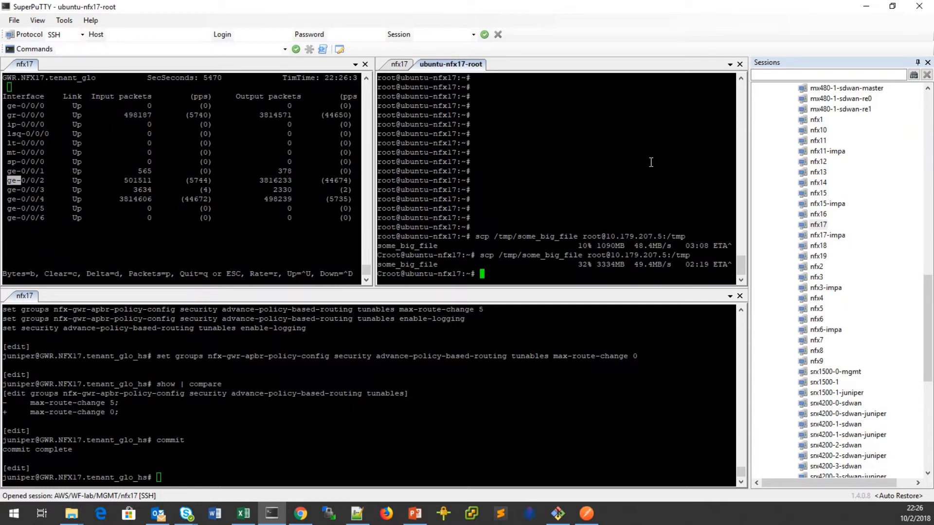
{"action": "left_click", "coordinate": [525, 394]}
{"action": "type", "text": "exit"}
{"action": "key", "text": "Return"}
Show the application system cache, highlighting 10.179.207.5 port 22 classified as IP:TCP:SSH.
{"action": "type", "text": "show "}
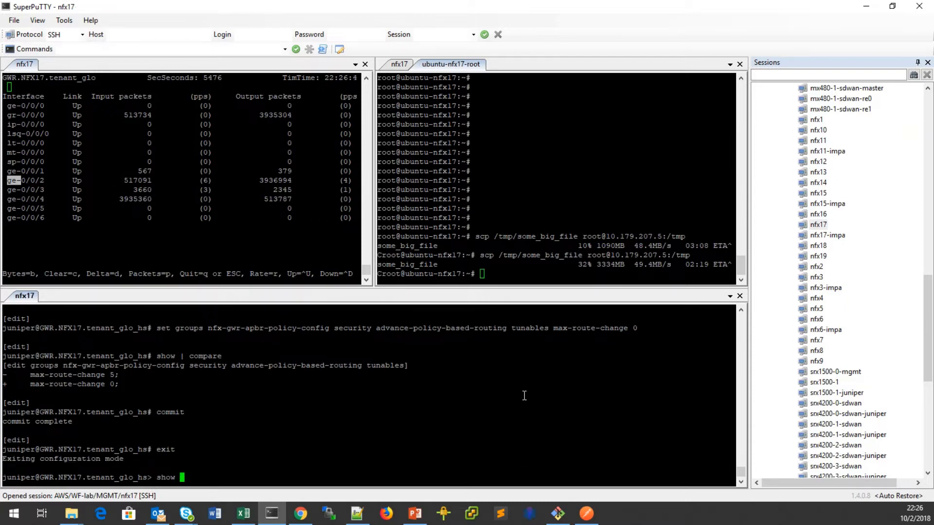
{"action": "type", "text": "security application-"}
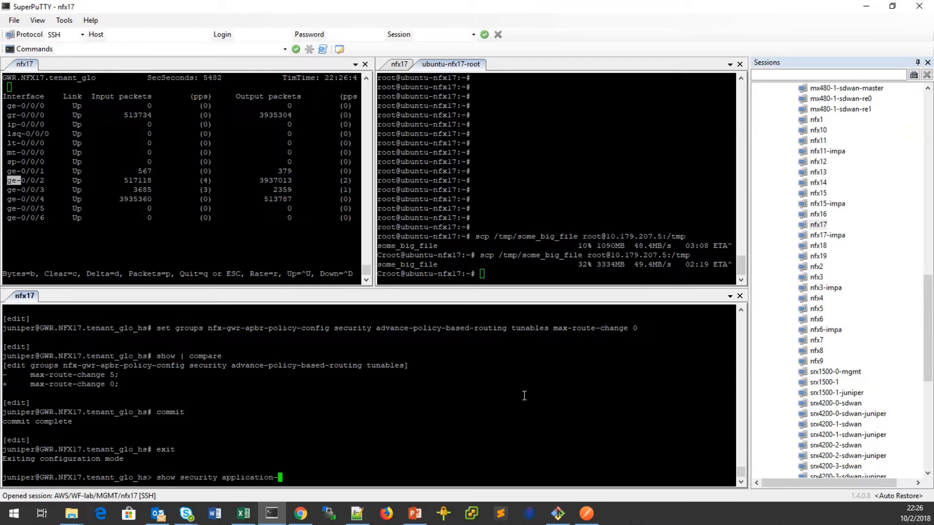
{"action": "key", "text": "Return"}
{"action": "key", "text": "BackSpace"}
{"action": "key", "text": "BackSpace"}
{"action": "key", "text": "BackSpace"}
{"action": "key", "text": "BackSpace"}
{"action": "key", "text": "BackSpace"}
{"action": "key", "text": "BackSpace"}
{"action": "key", "text": "BackSpace"}
{"action": "key", "text": "BackSpace"}
{"action": "key", "text": "BackSpace"}
{"action": "key", "text": "BackSpace"}
{"action": "key", "text": "BackSpace"}
{"action": "key", "text": "BackSpace"}
{"action": "key", "text": "BackSpace"}
{"action": "key", "text": "BackSpace"}
{"action": "key", "text": "BackSpace"}
{"action": "key", "text": "BackSpace"}
{"action": "key", "text": "BackSpace"}
{"action": "key", "text": "BackSpace"}
{"action": "key", "text": "BackSpace"}
{"action": "key", "text": "BackSpace"}
{"action": "type", "text": "ervices application-identification "}
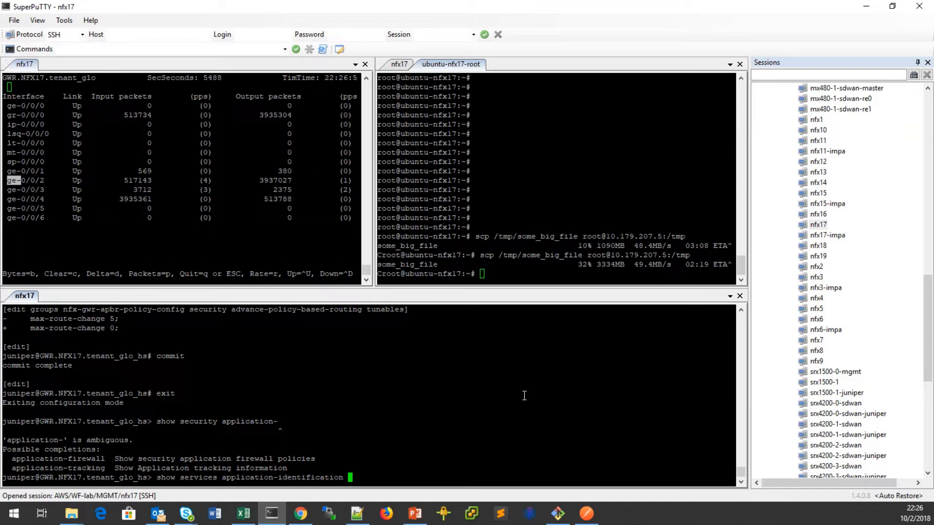
{"action": "type", "text": "application-system-cache"}
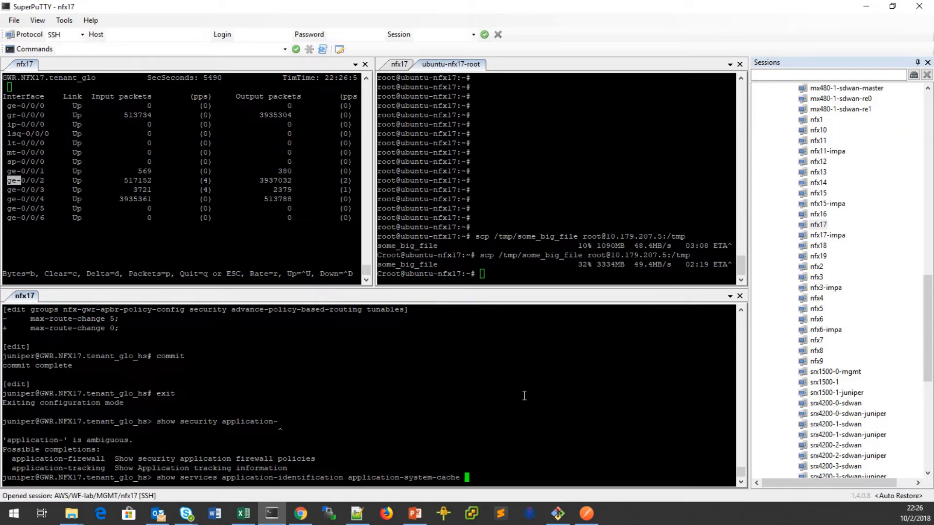
{"action": "key", "text": "Return"}
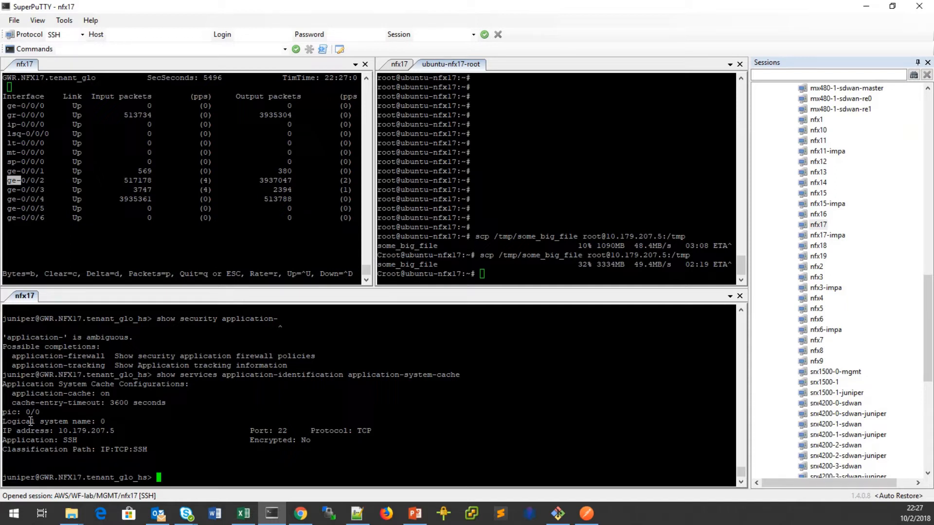
{"action": "left_click_drag", "start_coordinate": [97, 450], "coordinate": [147, 450]}
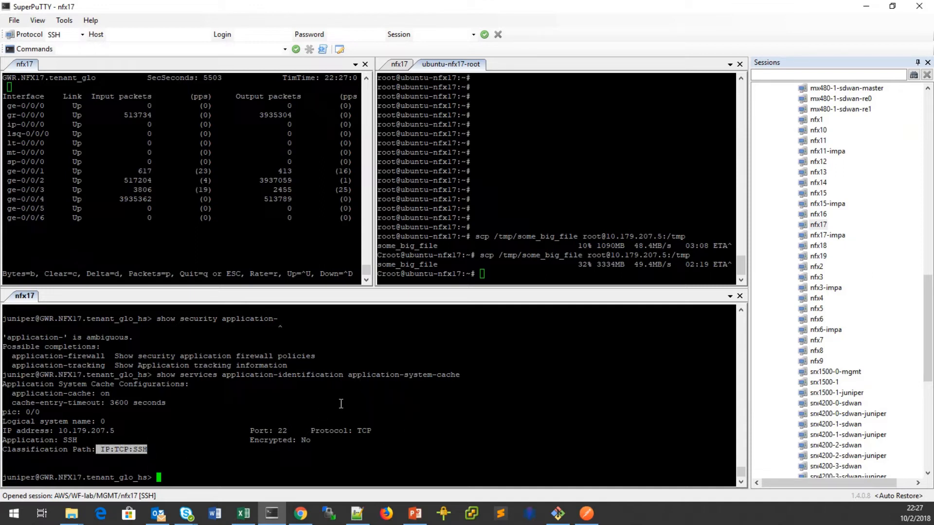
{"action": "left_click_drag", "start_coordinate": [348, 375], "coordinate": [471, 374]}
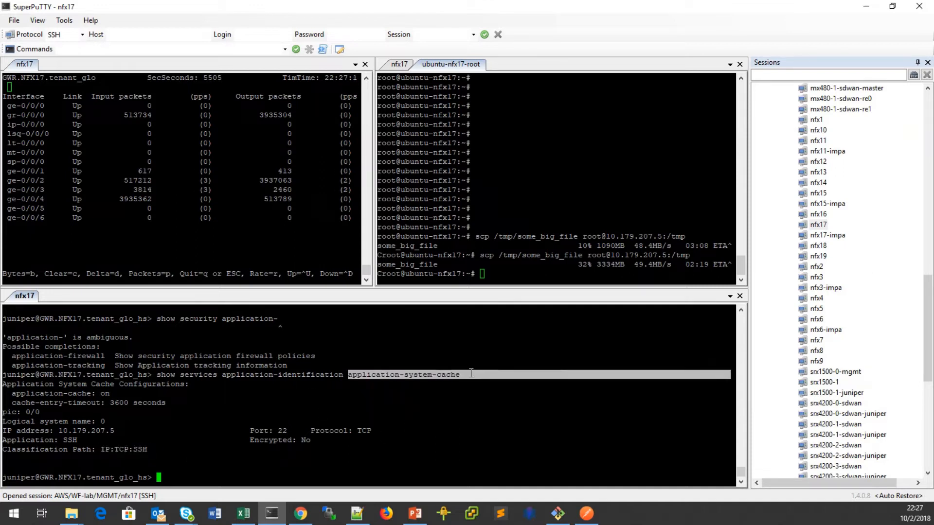
{"action": "left_click", "coordinate": [475, 405]}
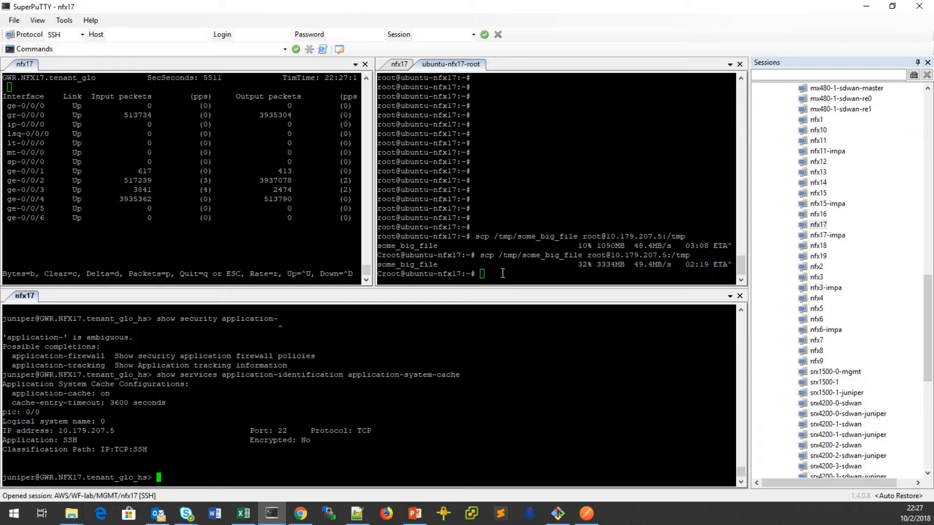
Clear all interface statistics on NFX17 with 'clear interfaces statistics all'.
{"action": "type", "text": "clear interfaces statistics "}
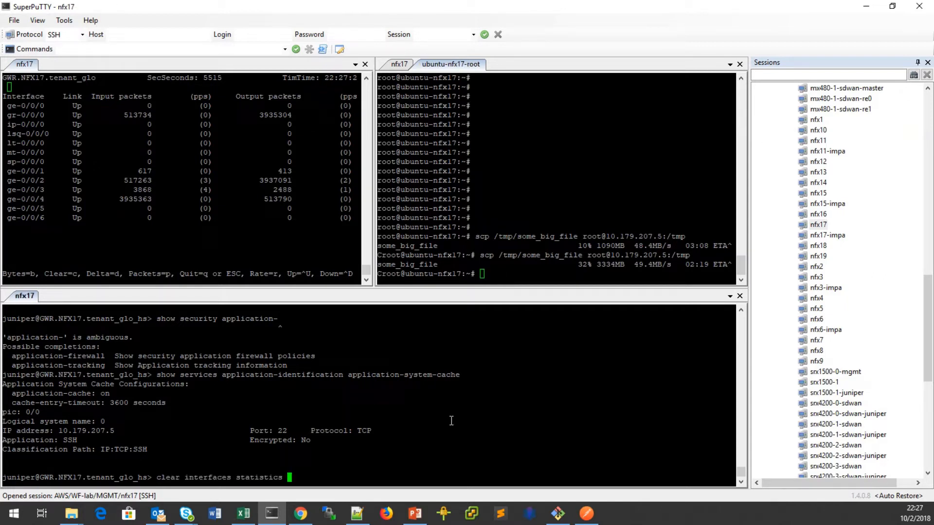
{"action": "type", "text": "all"}
{"action": "key", "text": "Return"}
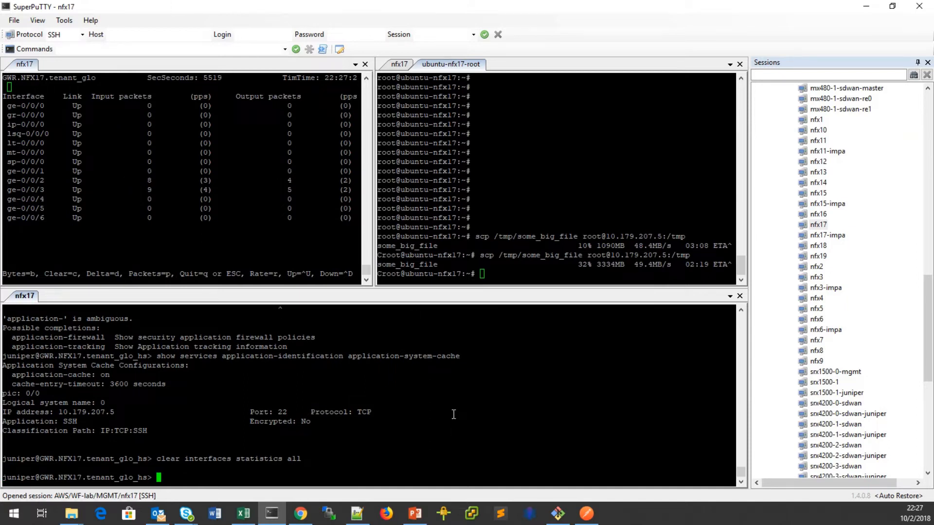
{"action": "left_click", "coordinate": [503, 270]}
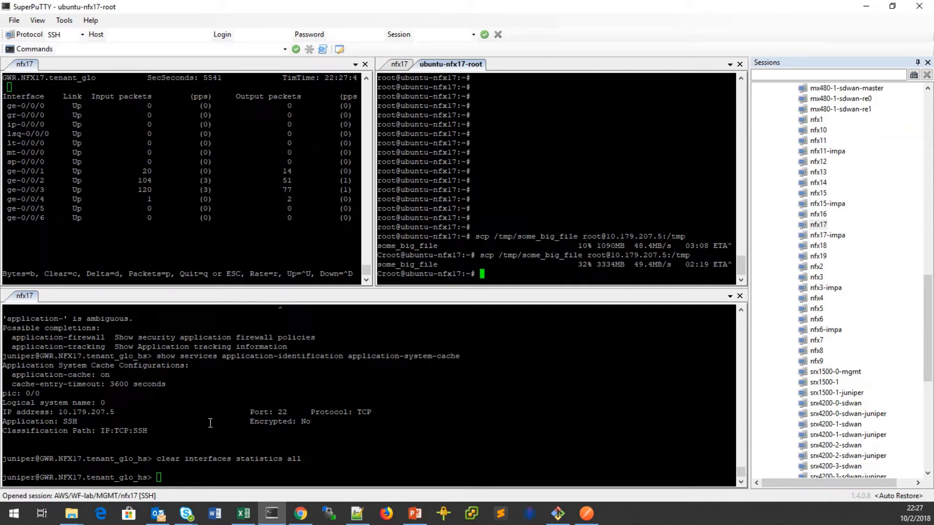
{"action": "left_click", "coordinate": [354, 356]}
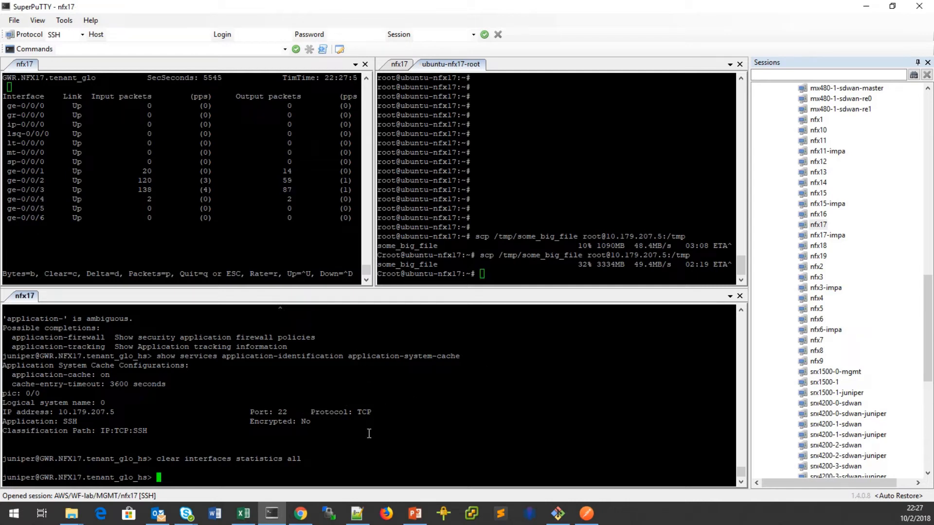
{"action": "left_click", "coordinate": [535, 273]}
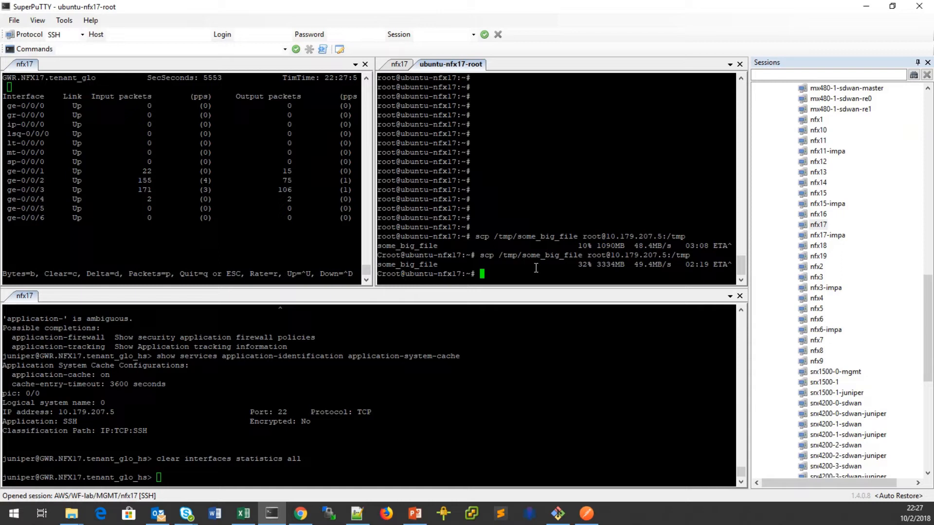
Rerun the SCP copy, mark its traffic on the ge-0/0/3 counters, and view the Mid-Stream-Support slides.
{"action": "key", "text": "Up"}
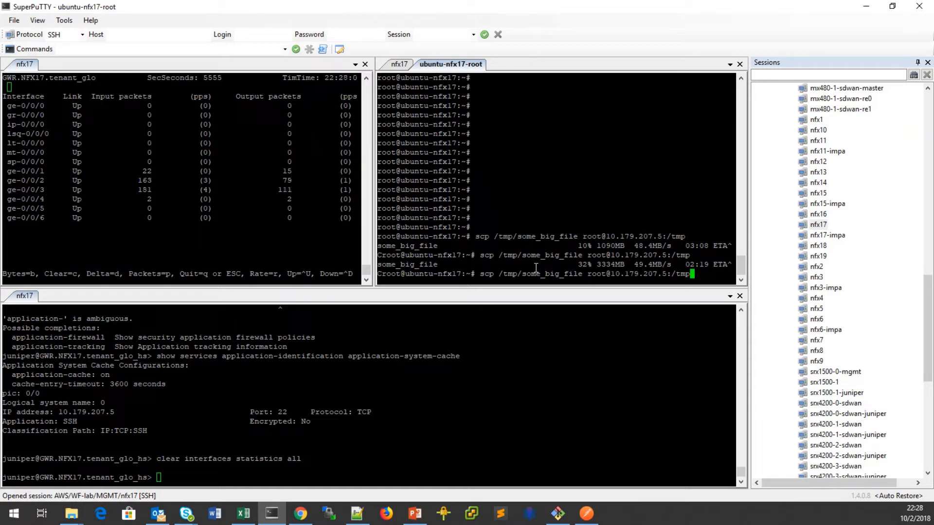
{"action": "key", "text": "Return"}
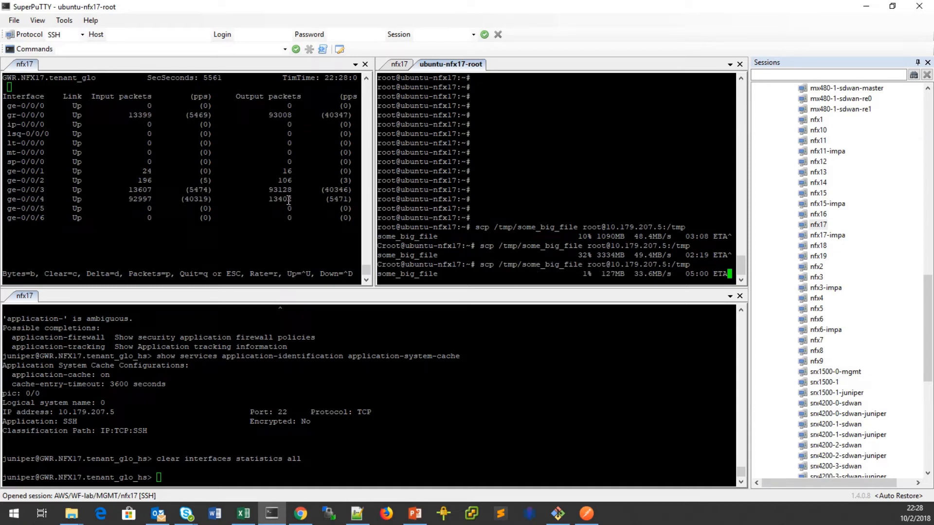
{"action": "left_click", "coordinate": [23, 189]}
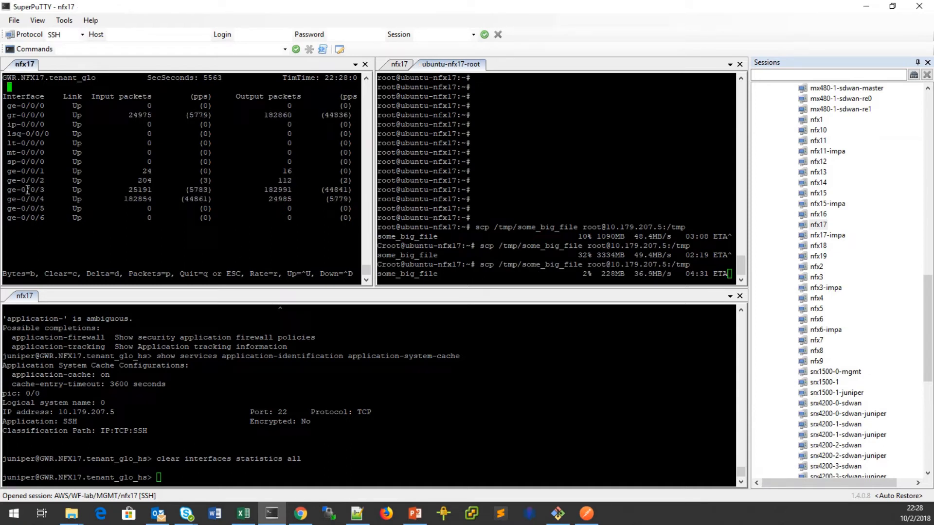
{"action": "left_click_drag", "start_coordinate": [7, 190], "coordinate": [357, 190]}
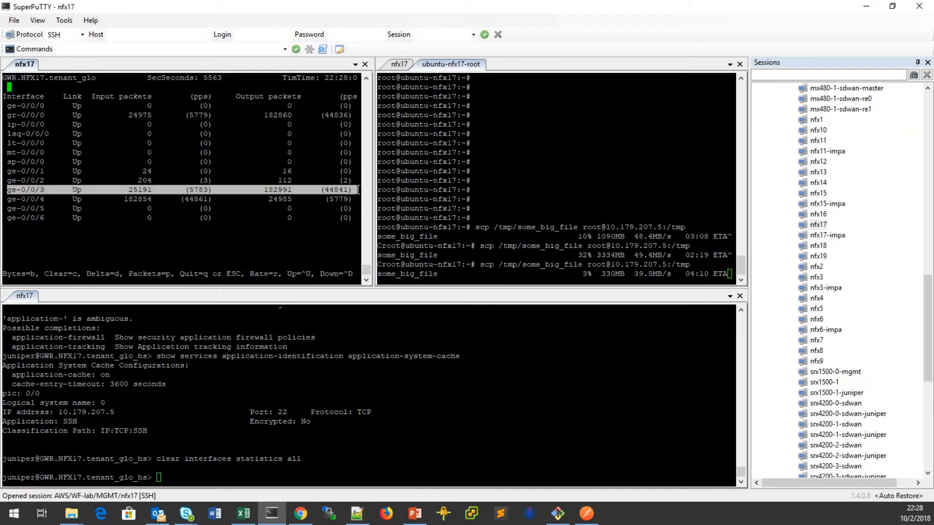
{"action": "key", "text": "alt+Tab"}
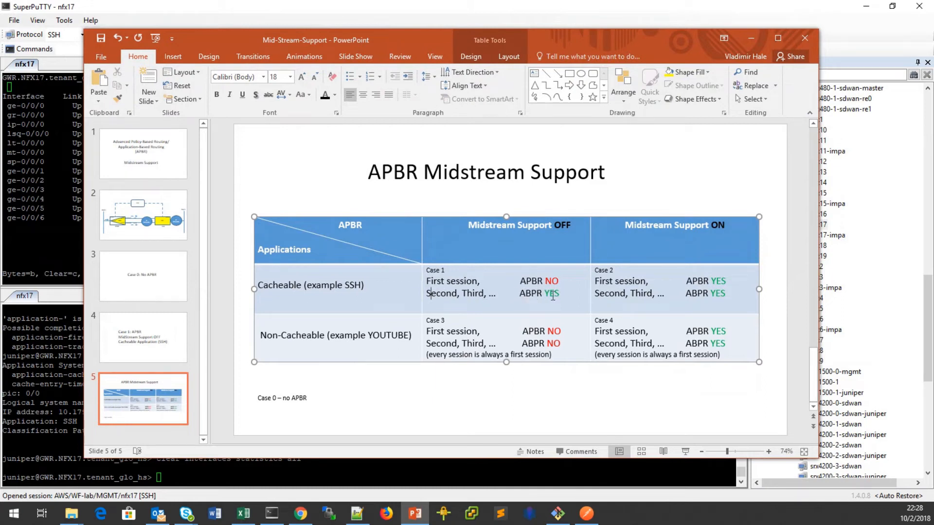
{"action": "left_click_drag", "start_coordinate": [586, 43], "coordinate": [0, 39]}
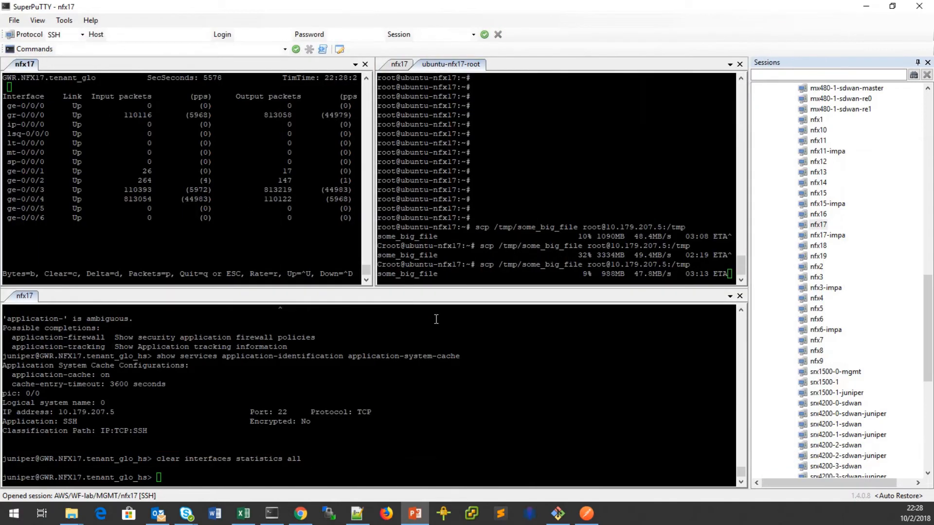
Restart the SCP copy twice, interrupting each run early; the last stops at 2% (286MB).
{"action": "left_click", "coordinate": [593, 191]}
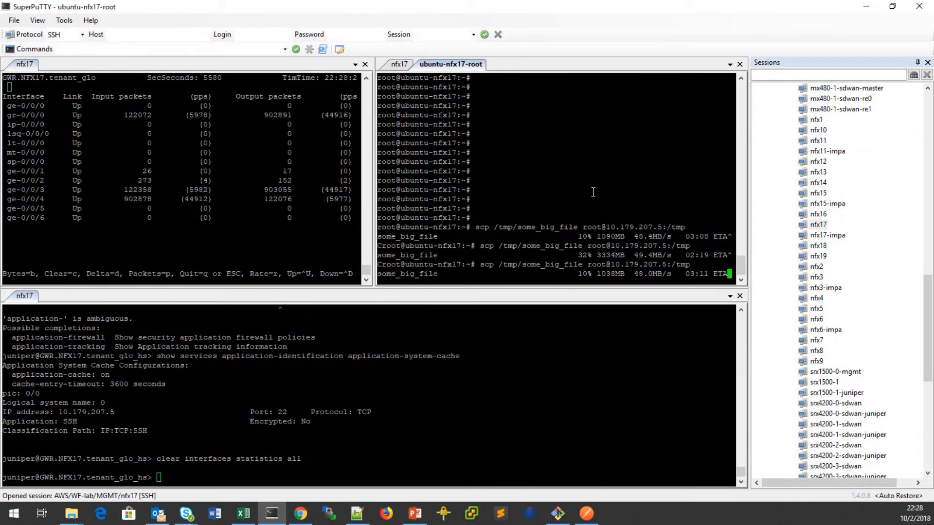
{"action": "key", "text": "ctrl+c"}
{"action": "key", "text": "Up"}
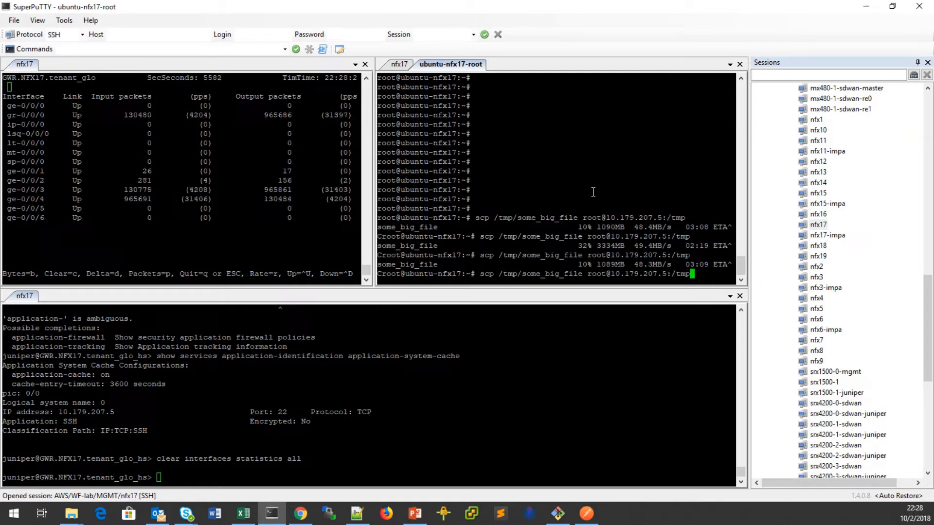
{"action": "key", "text": "Return"}
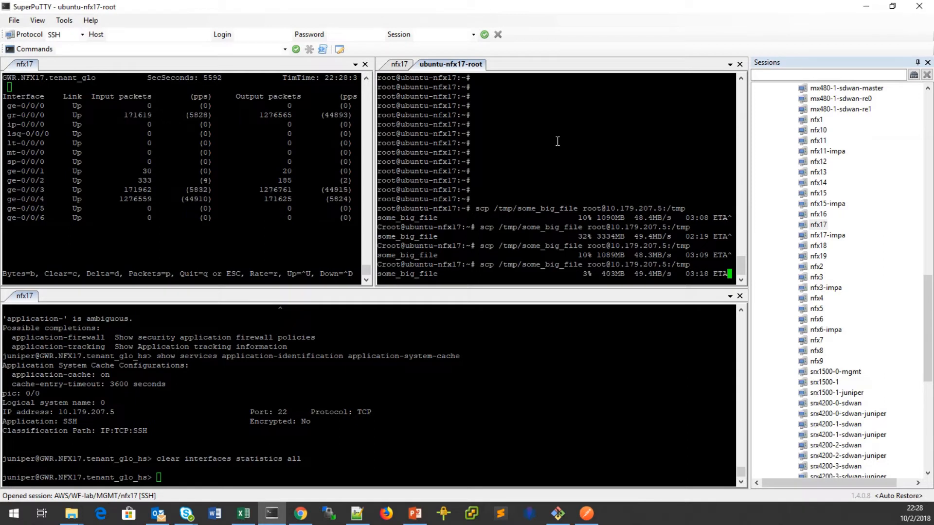
{"action": "key", "text": "ctrl+c"}
{"action": "key", "text": "Up"}
{"action": "key", "text": "Return"}
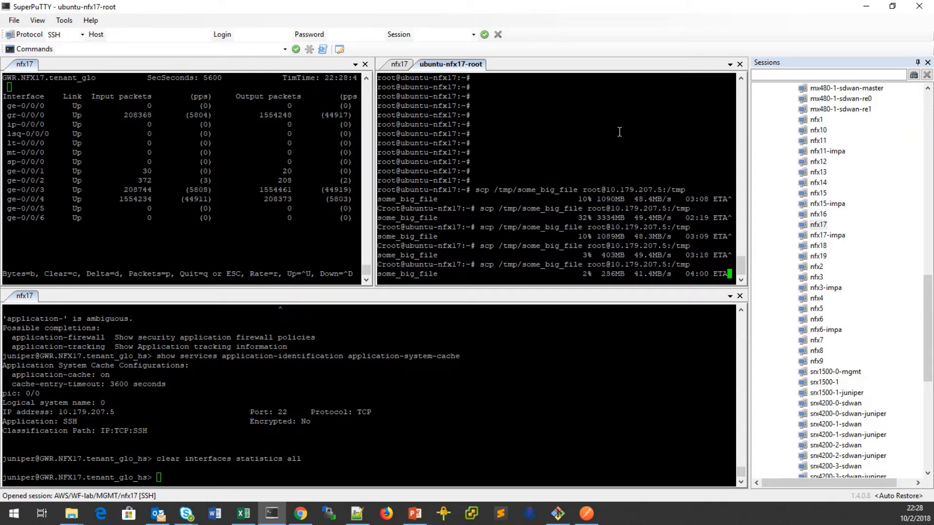
{"action": "key", "text": "ctrl+c"}
{"action": "left_click", "coordinate": [545, 421]}
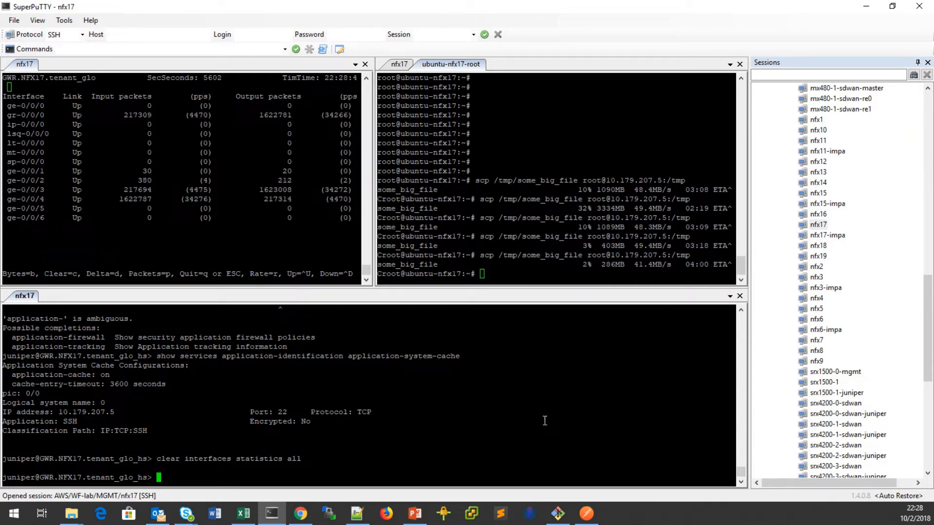
Show APBR statistics, noting 4 sessions and 3 routes changed on cache hits.
{"action": "type", "text": "s"}
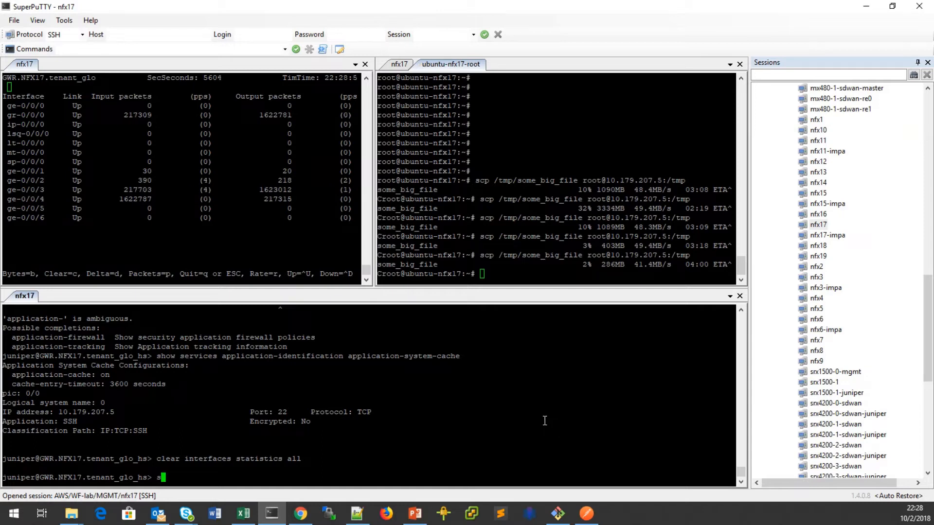
{"action": "type", "text": "how security advance-policy-based-routing sta"}
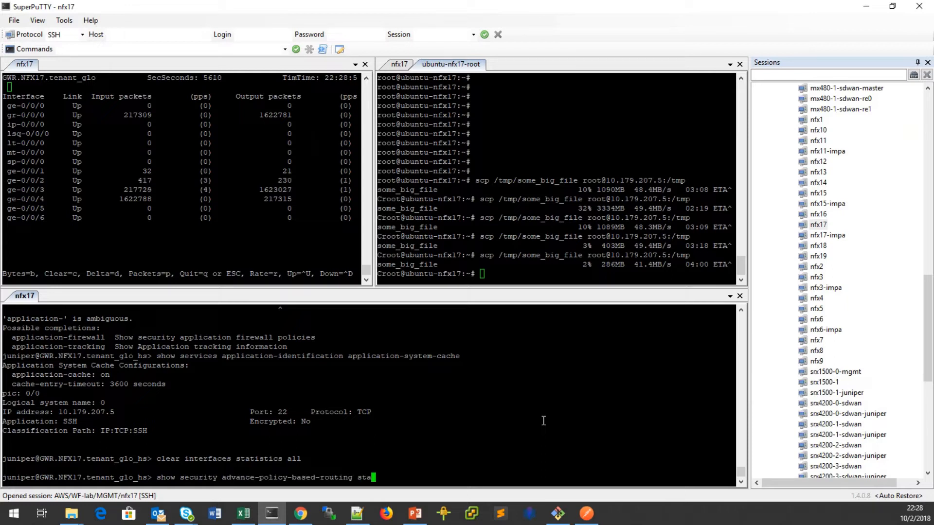
{"action": "key", "text": "Tab"}
{"action": "key", "text": "Return"}
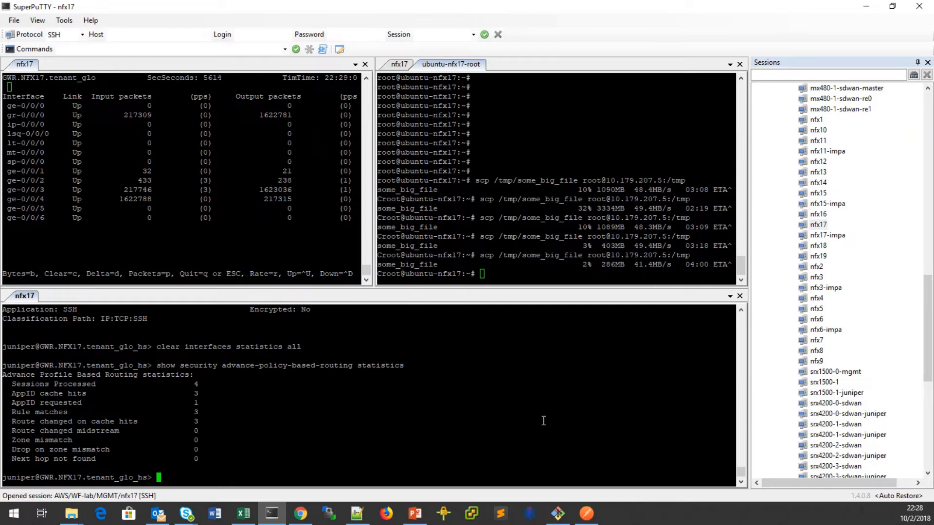
{"action": "left_click_drag", "start_coordinate": [16, 423], "coordinate": [213, 421]}
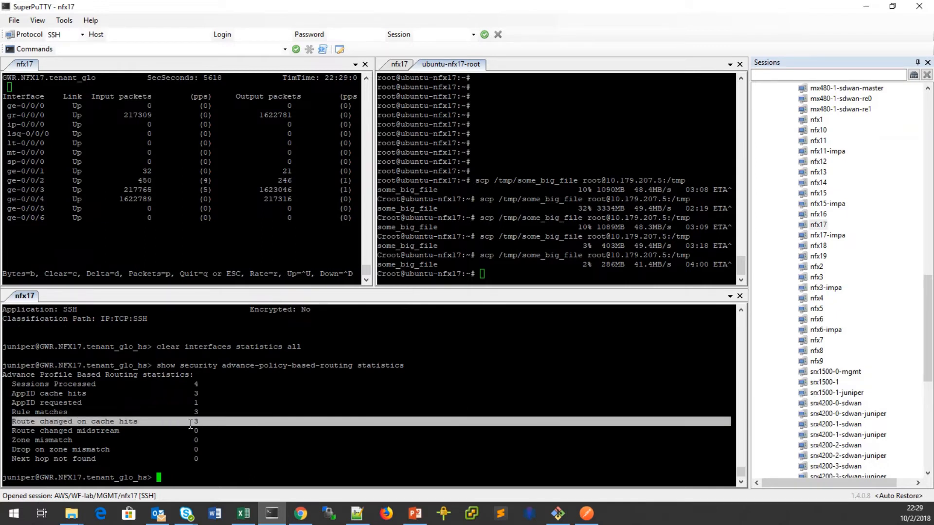
{"action": "left_click", "coordinate": [191, 425]}
Start another scp transfer of some_big_file from the Ubuntu root shell.
{"action": "left_click", "coordinate": [515, 272]}
{"action": "key", "text": "Up"}
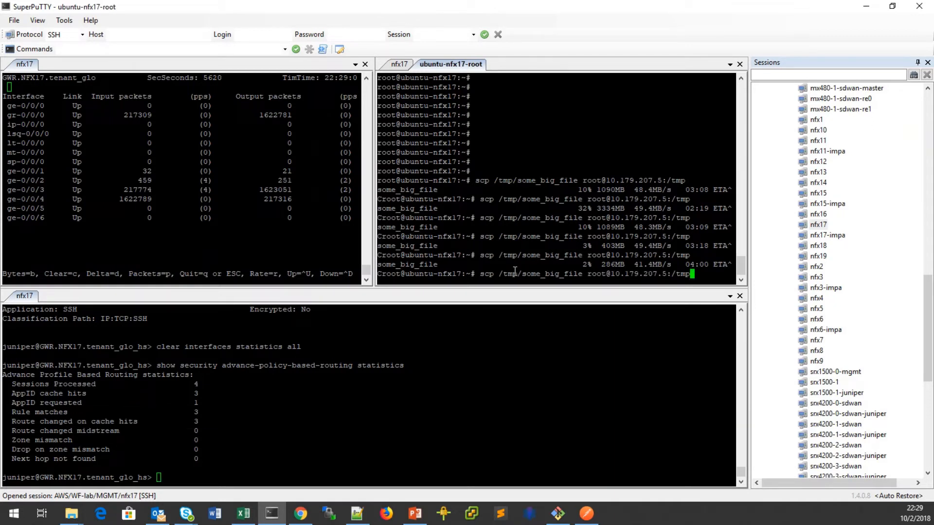
{"action": "key", "text": "Return"}
{"action": "left_click", "coordinate": [386, 456]}
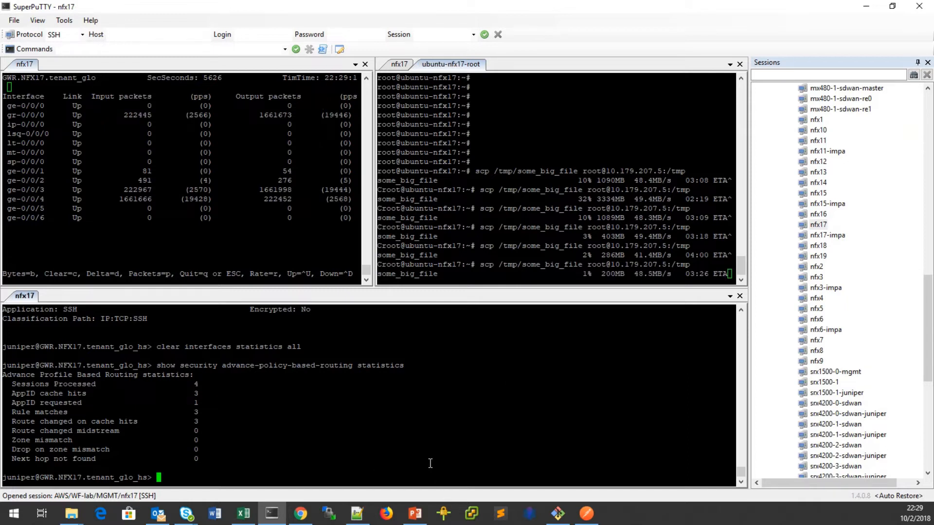
Recheck the APBR route-changed count, then interrupt and restart the scp transfer.
{"action": "key", "text": "Up"}
{"action": "key", "text": "Return"}
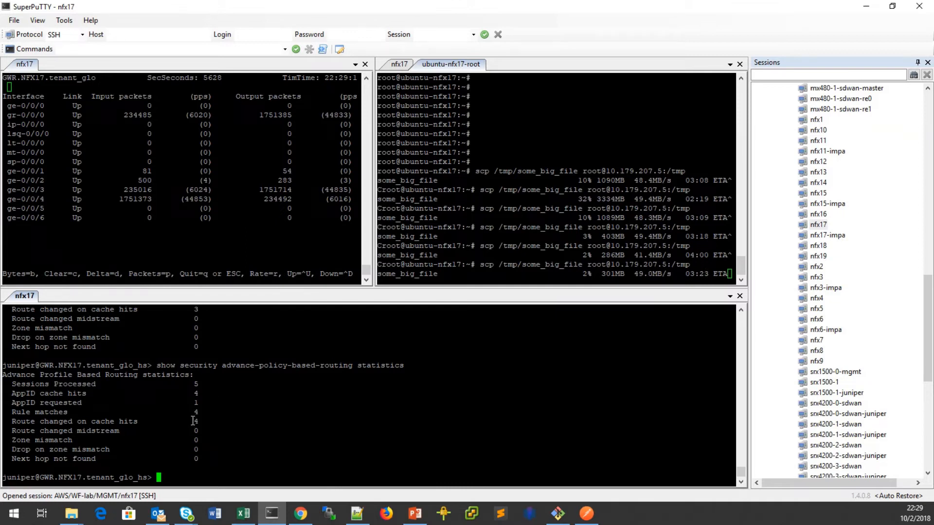
{"action": "left_click_drag", "start_coordinate": [192, 422], "coordinate": [204, 420]}
{"action": "left_click", "coordinate": [516, 274]}
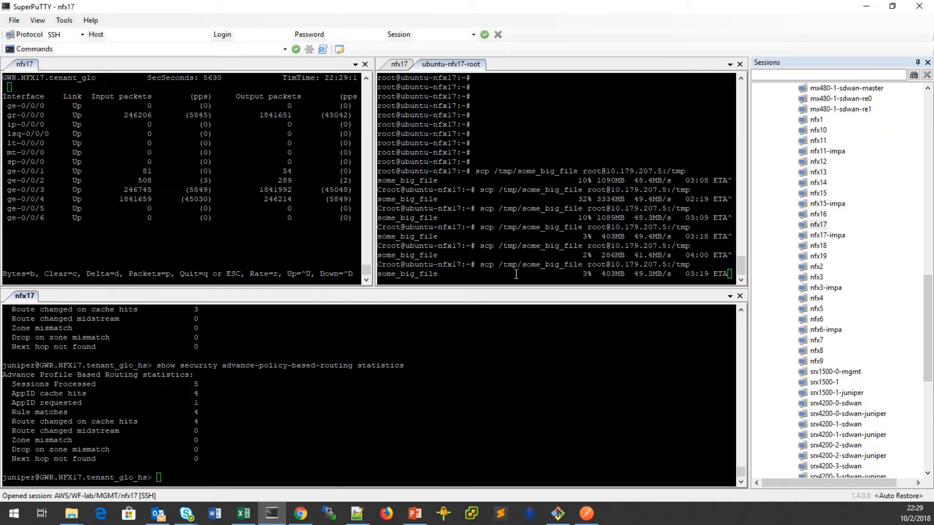
{"action": "key", "text": "ctrl+c"}
{"action": "key", "text": "Up"}
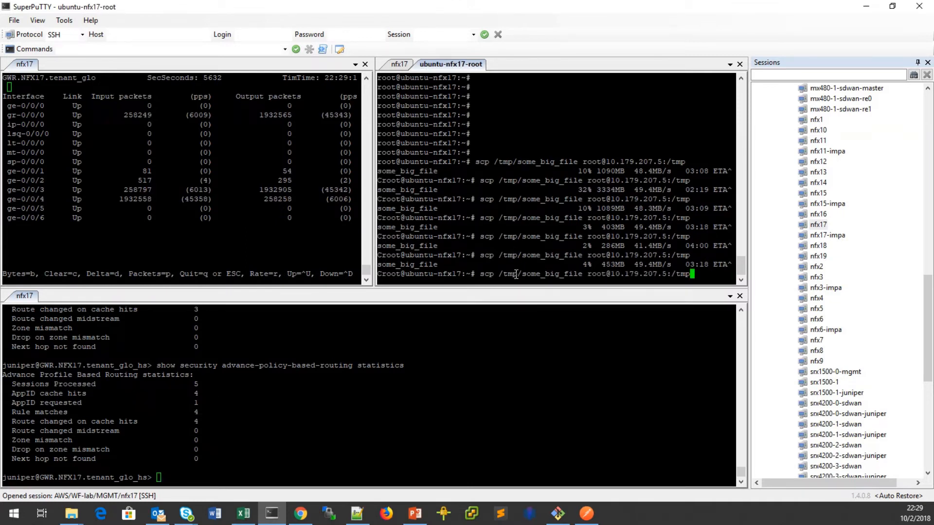
{"action": "key", "text": "Return"}
{"action": "left_click", "coordinate": [403, 428]}
Rerun APBR statistics showing 6 sessions and 5 routes changed, then stop scp at 14% (1476MB).
{"action": "key", "text": "Up"}
{"action": "key", "text": "Return"}
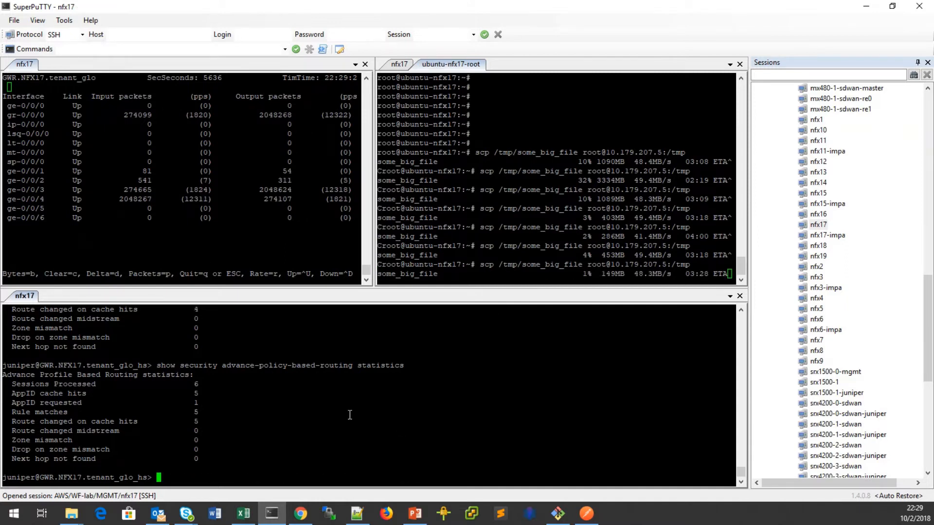
{"action": "left_click_drag", "start_coordinate": [9, 423], "coordinate": [209, 423]}
{"action": "left_click", "coordinate": [236, 465]}
{"action": "left_click", "coordinate": [564, 272]}
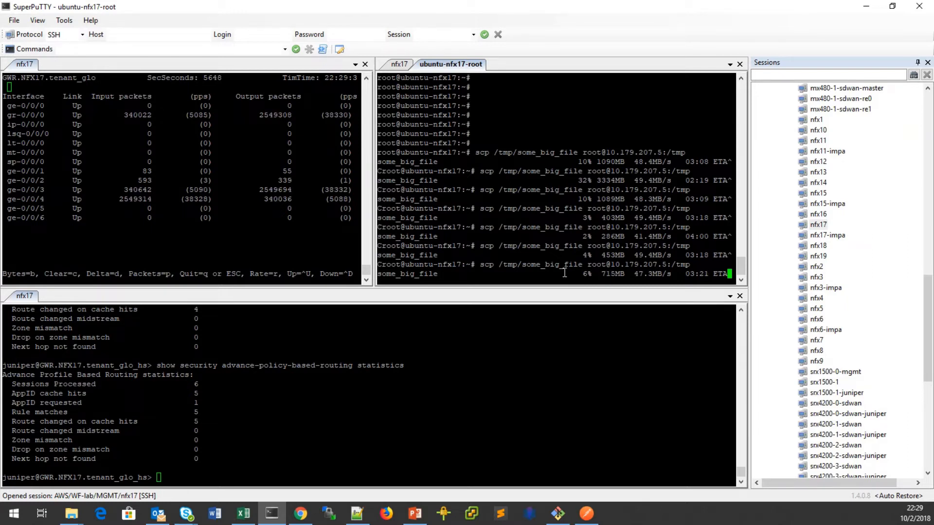
{"action": "left_click", "coordinate": [13, 189]}
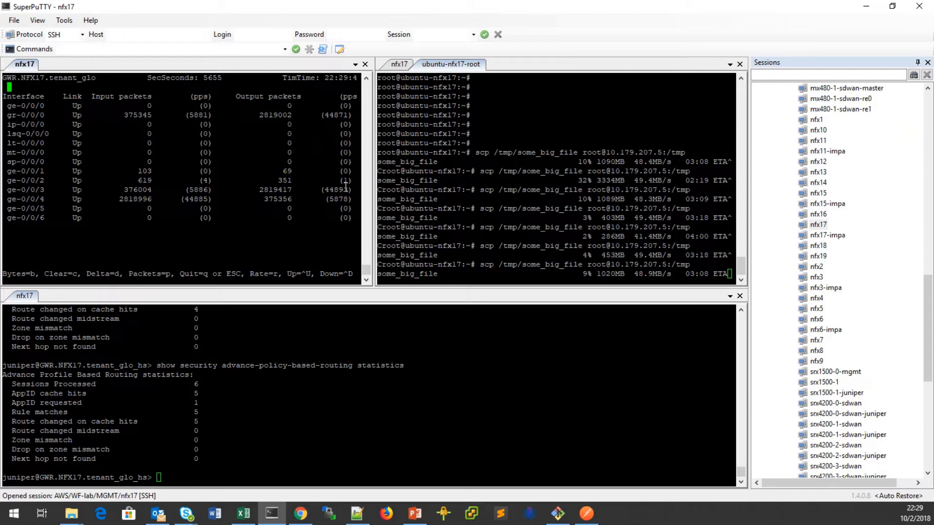
{"action": "left_click", "coordinate": [298, 407]}
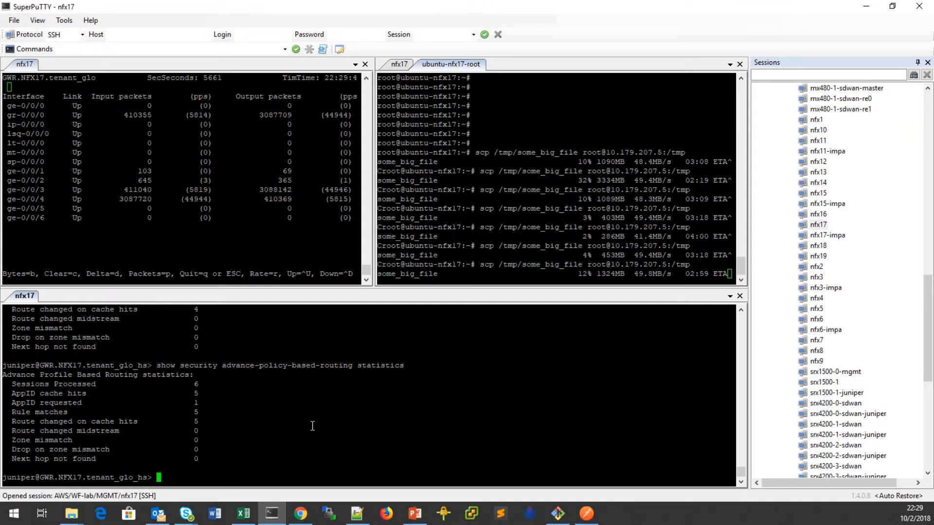
{"action": "left_click", "coordinate": [556, 250]}
{"action": "key", "text": "ctrl+c"}
{"action": "left_click", "coordinate": [504, 447]}
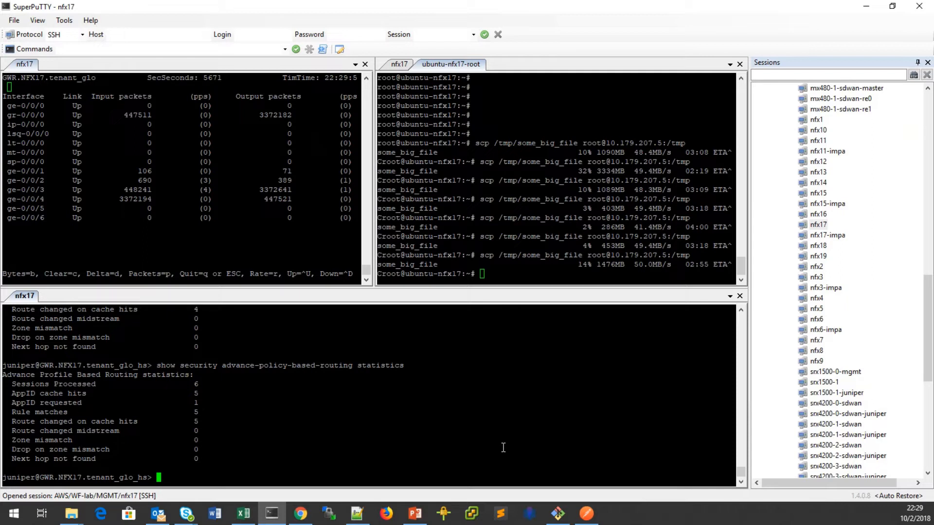
Recall and run 'clear services application-identification application-system-cache'.
{"action": "key", "text": "Up"}
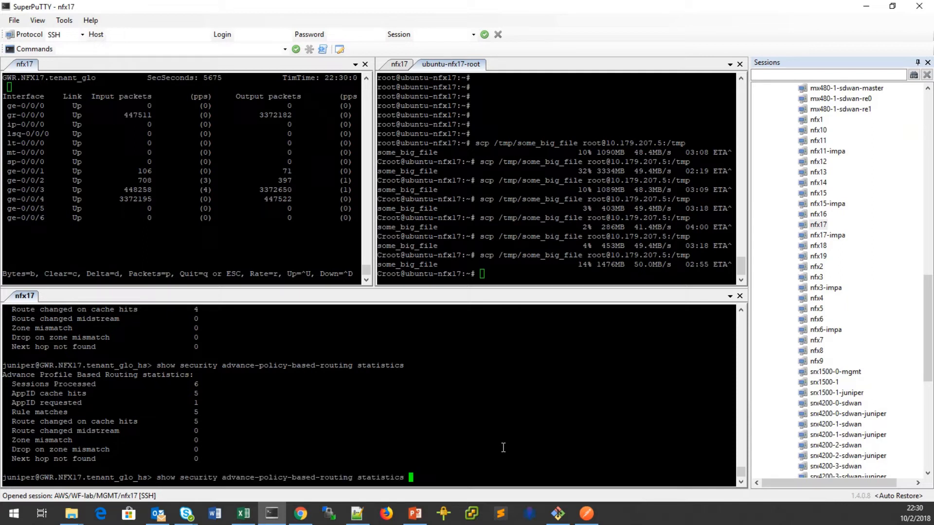
{"action": "key", "text": "Up"}
{"action": "key", "text": "Up"}
{"action": "key", "text": "Down"}
{"action": "key", "text": "Up"}
{"action": "key", "text": "Up"}
{"action": "key", "text": "Up"}
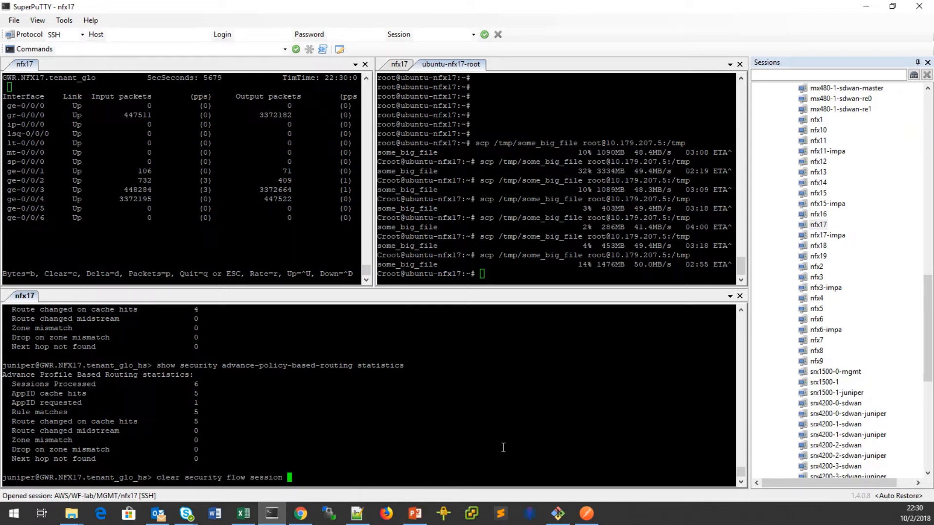
{"action": "key", "text": "Up"}
{"action": "key", "text": "Up"}
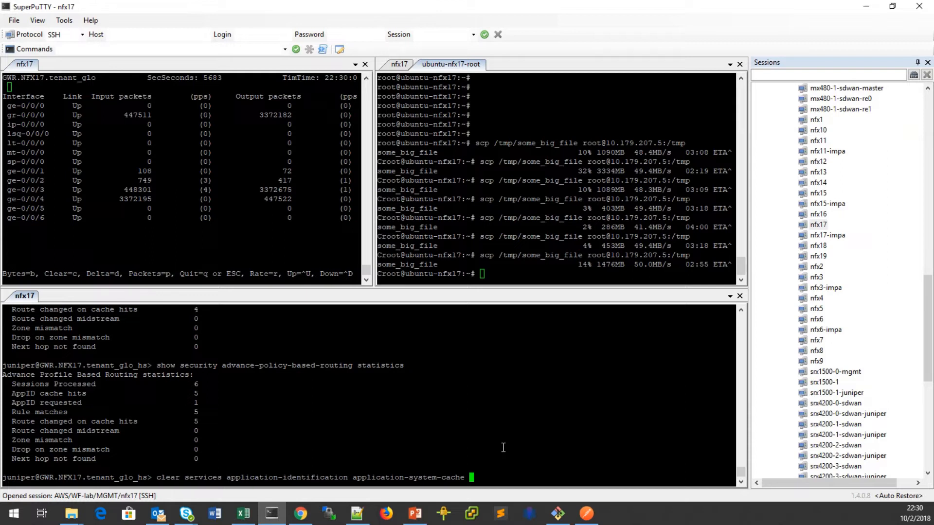
{"action": "key", "text": "Return"}
Show the application system cache, confirming it stays on with a 3600-second timeout.
{"action": "type", "text": "show services ap"}
{"action": "key", "text": "Tab"}
{"action": "type", "text": "ap"}
{"action": "key", "text": "Tab"}
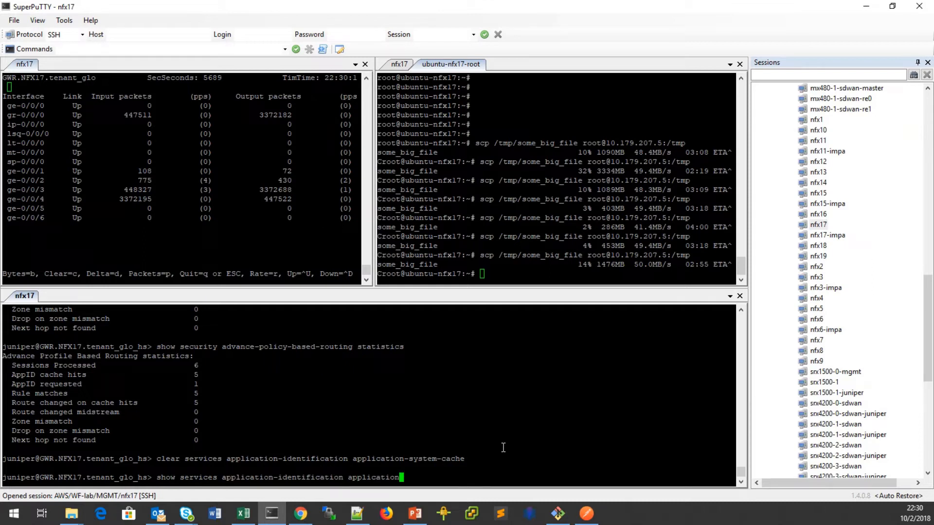
{"action": "type", "text": "-s"}
{"action": "key", "text": "Tab"}
{"action": "key", "text": "Return"}
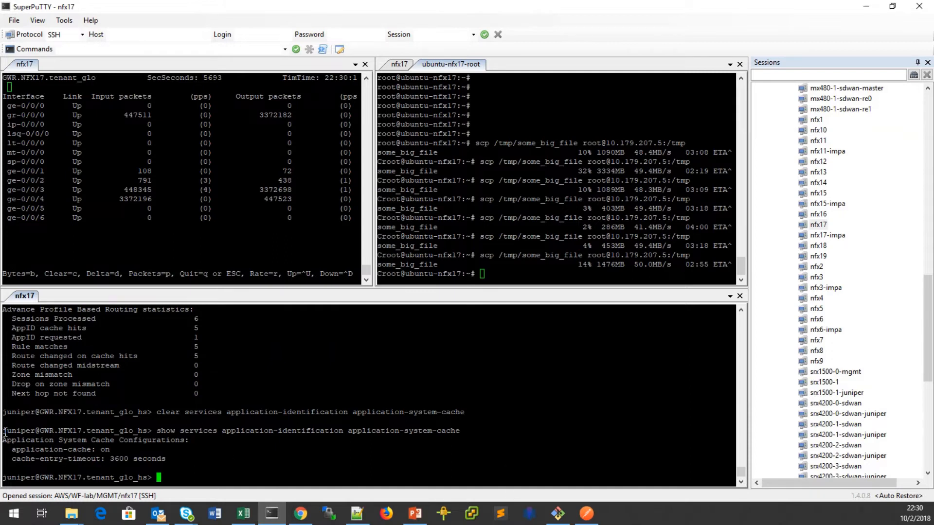
{"action": "left_click_drag", "start_coordinate": [4, 433], "coordinate": [234, 467]}
{"action": "left_click", "coordinate": [239, 472]}
Highlight the ge-0/0/2 counters row in the interface monitor.
{"action": "double_click", "coordinate": [11, 180]}
{"action": "left_click_drag", "start_coordinate": [6, 181], "coordinate": [353, 180]}
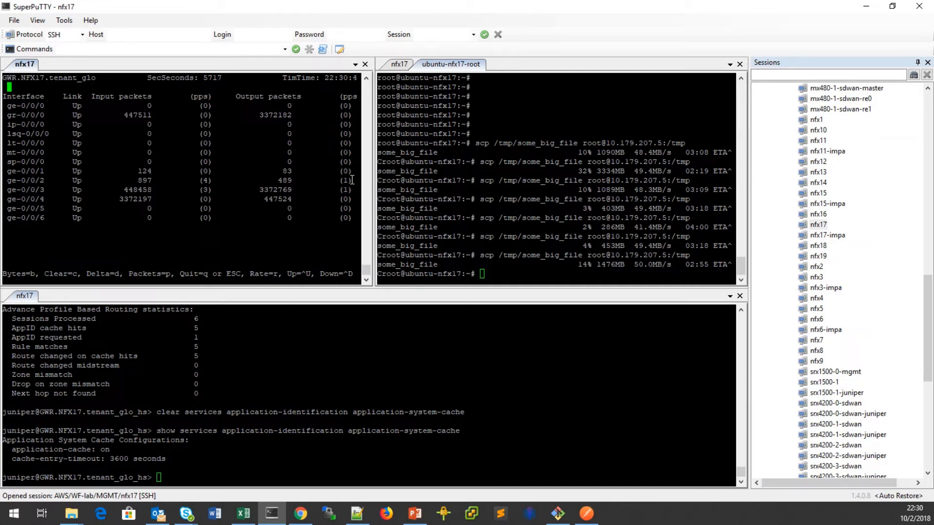
{"action": "left_click", "coordinate": [509, 275]}
{"action": "left_click", "coordinate": [366, 454]}
Rerun APBR statistics and paste 'advance-policy-based-routing statistics' at the nfx17 prompt.
{"action": "key", "text": "Up"}
{"action": "key", "text": "Up"}
{"action": "key", "text": "Up"}
{"action": "key", "text": "Return"}
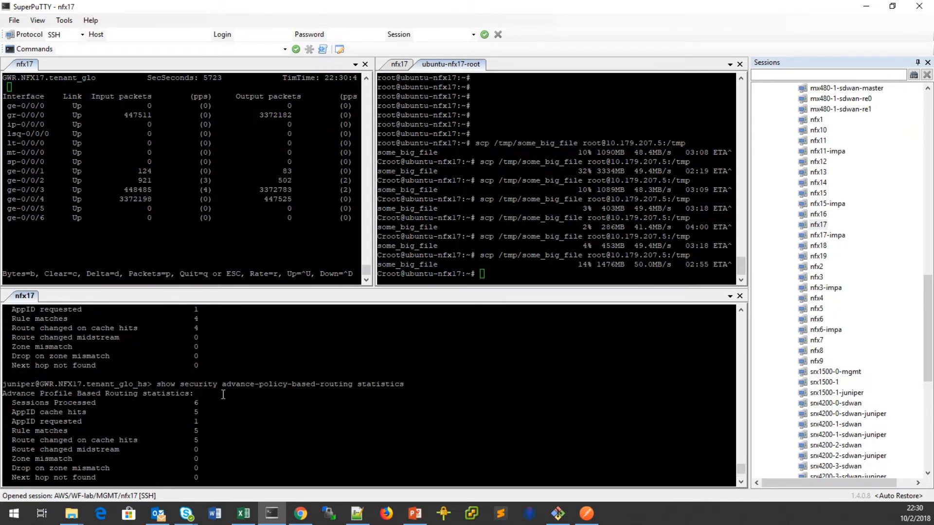
{"action": "left_click_drag", "start_coordinate": [180, 384], "coordinate": [404, 384]}
{"action": "right_click", "coordinate": [411, 404]}
Clear the APBR statistics and confirm all counters read zero.
{"action": "type", "text": "clear"}
{"action": "right_click", "coordinate": [546, 433]}
{"action": "key", "text": "Return"}
{"action": "type", "text": "show "}
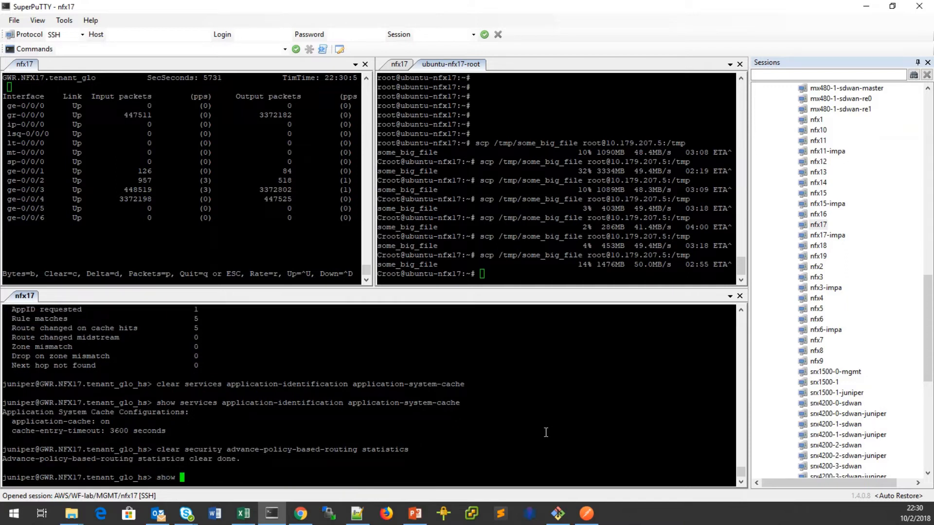
{"action": "type", "text": "security advance-policy-based-routing statistics"}
{"action": "key", "text": "Return"}
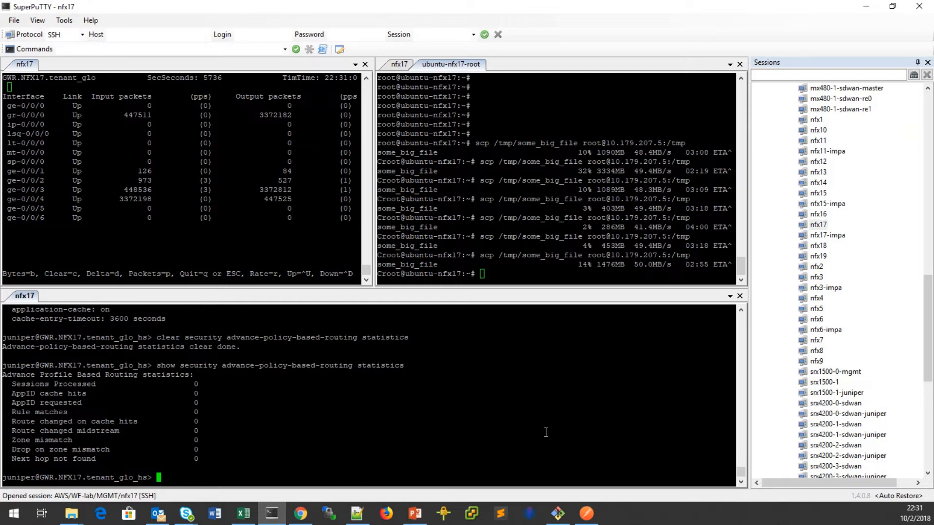
Restart the scp of some_big_file and mark its traffic on the ge-0/0/2 counters.
{"action": "left_click", "coordinate": [510, 272]}
{"action": "key", "text": "Up"}
{"action": "key", "text": "Return"}
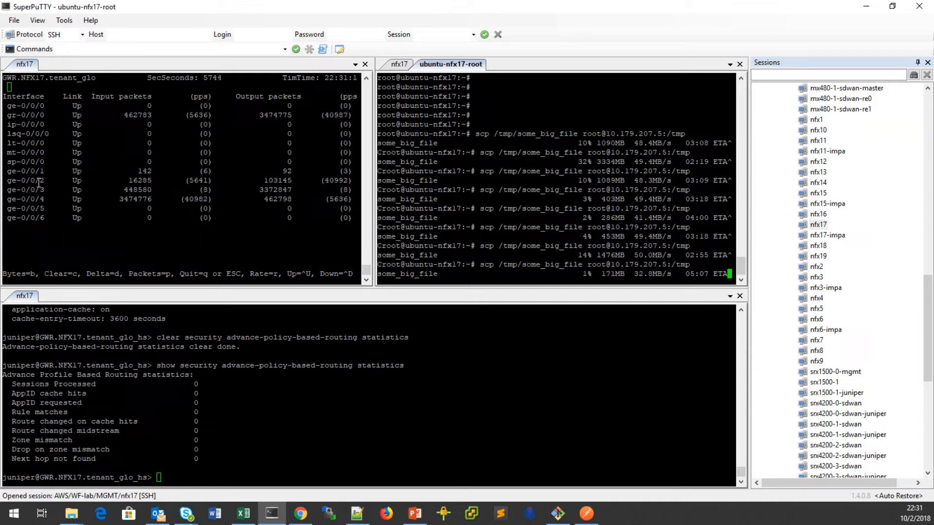
{"action": "left_click", "coordinate": [8, 183]}
{"action": "left_click_drag", "start_coordinate": [8, 182], "coordinate": [355, 182]}
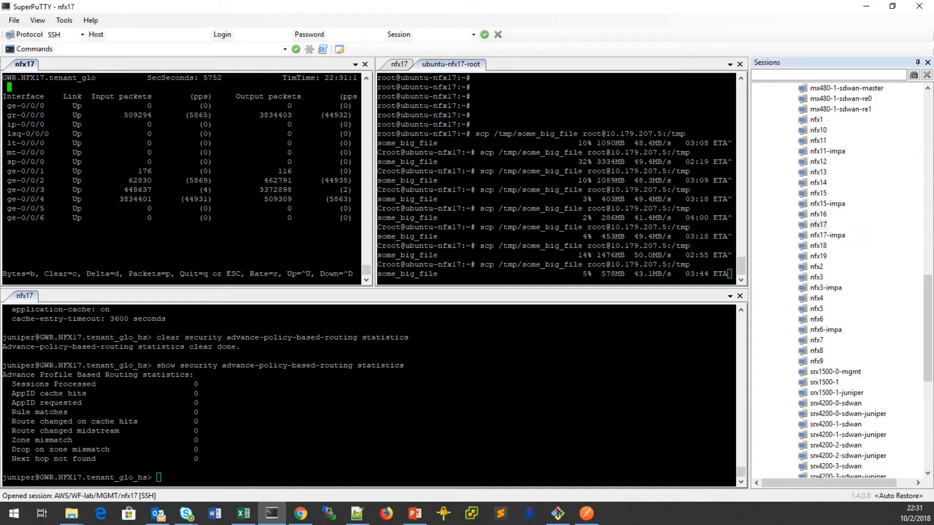
Review the APBR Midstream Support slide, then move it aside.
{"action": "key", "text": "alt+Tab"}
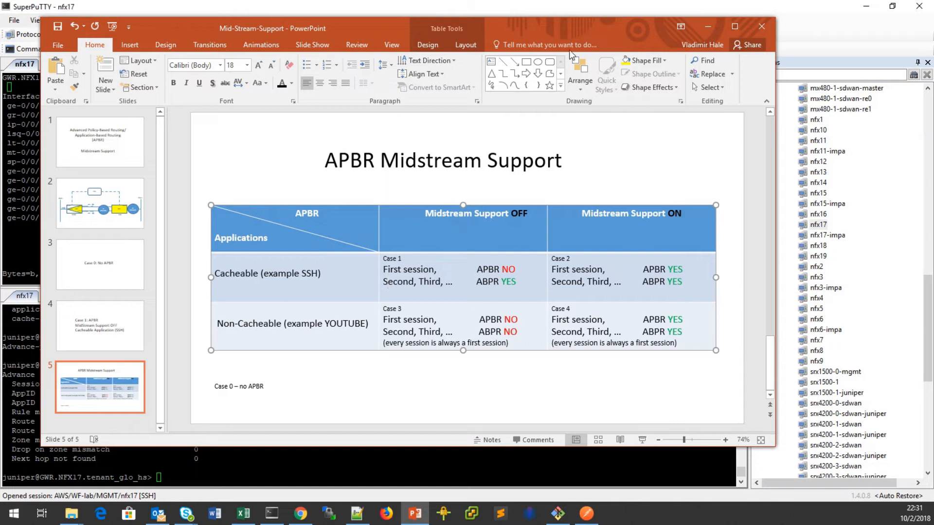
{"action": "left_click_drag", "start_coordinate": [568, 20], "coordinate": [0, 10]}
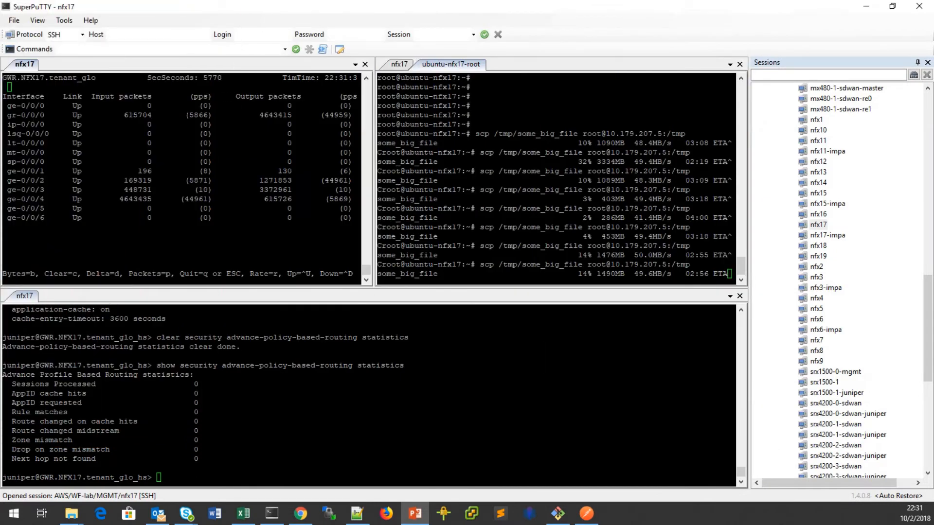
{"action": "left_click", "coordinate": [432, 388]}
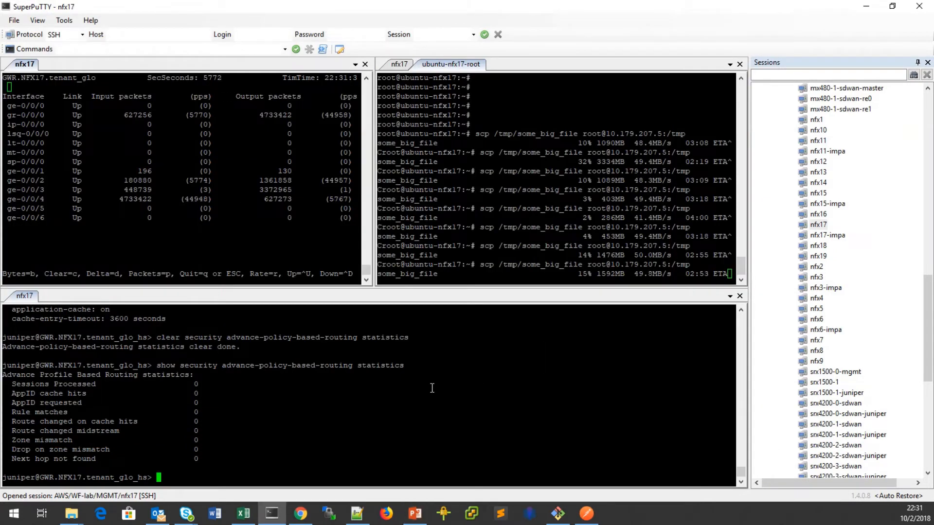
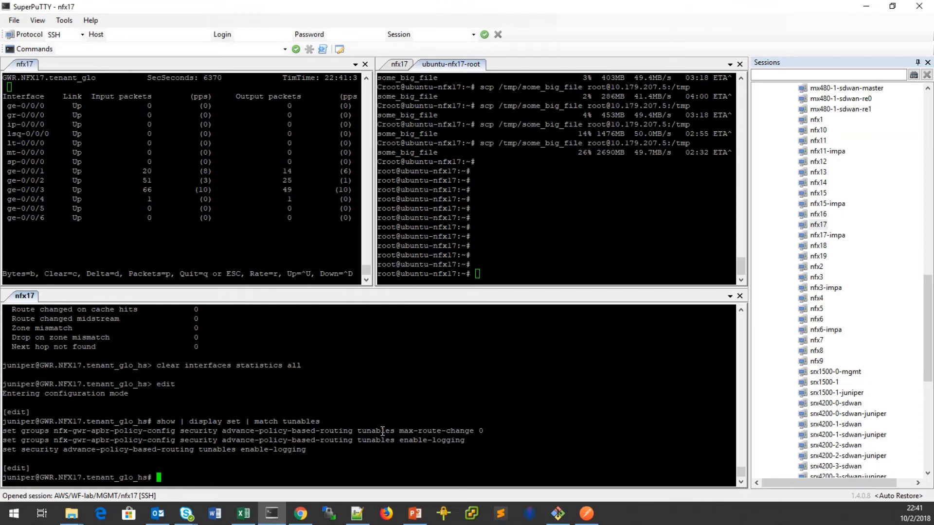
Paste the APBR max-route-change set line on nfx17 and set it to 5.
{"action": "left_click_drag", "start_coordinate": [3, 431], "coordinate": [475, 431]}
{"action": "right_click", "coordinate": [426, 468]}
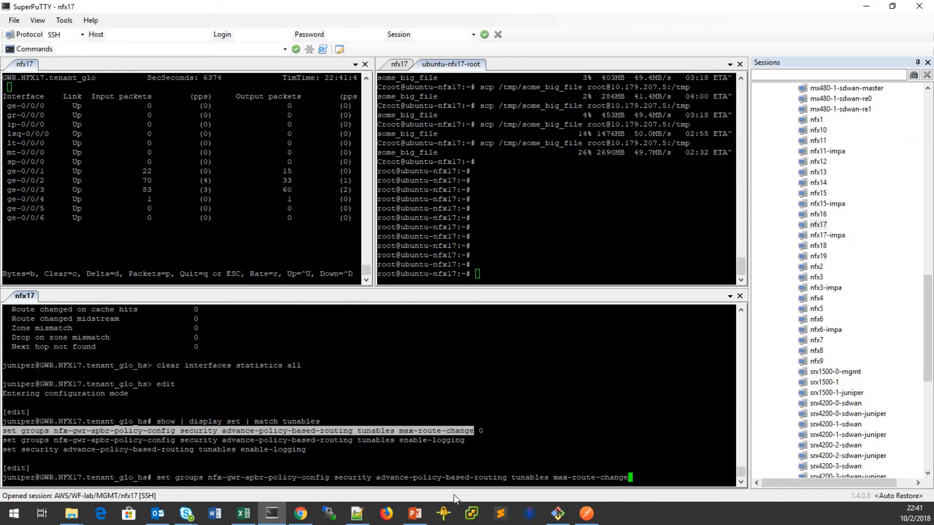
{"action": "type", "text": "5"}
{"action": "key", "text": "Return"}
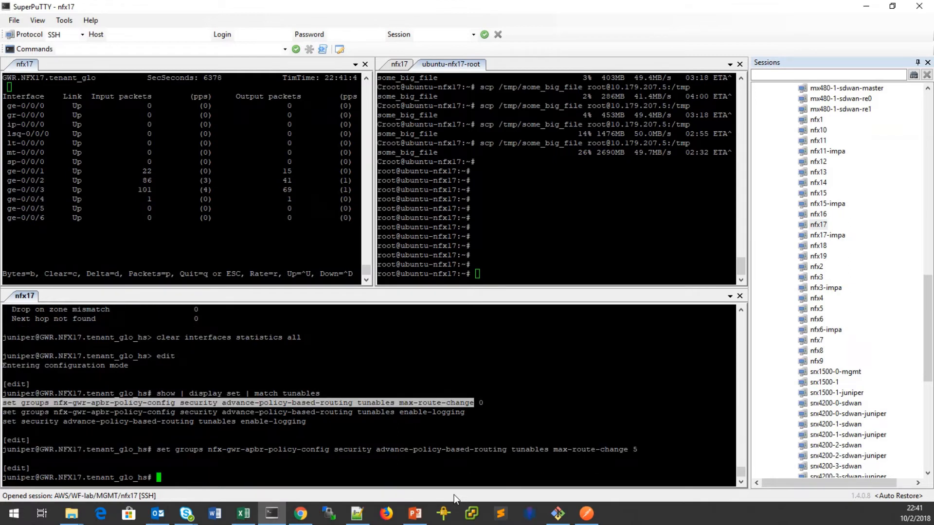
Check the 0→5 diff with 'show | compare', commit it, and exit configuration mode.
{"action": "type", "text": "show | compare"}
{"action": "key", "text": "Return"}
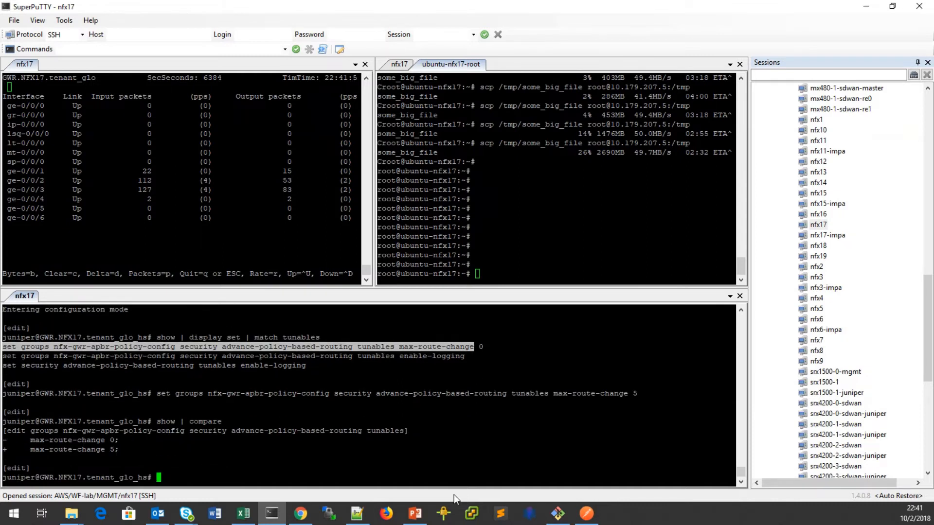
{"action": "type", "text": "commit"}
{"action": "key", "text": "Return"}
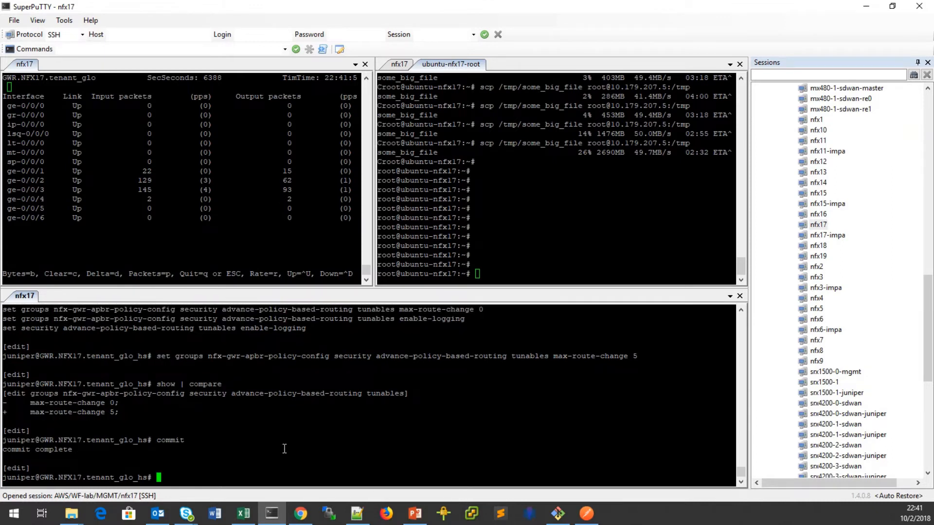
{"action": "type", "text": "exit"}
{"action": "key", "text": "Return"}
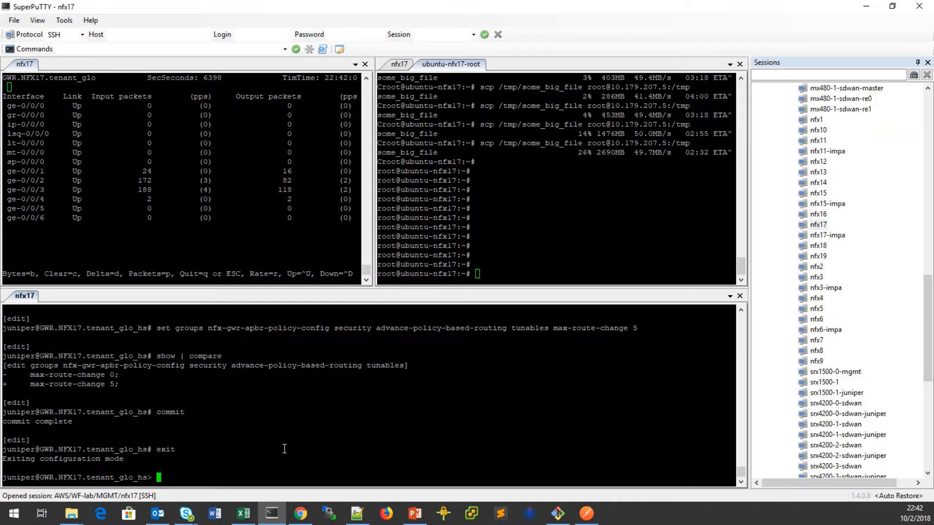
Clear the advance-policy-based-routing statistics on nfx17.
{"action": "type", "text": "clear securi"}
{"action": "key", "text": "BackSpace"}
{"action": "key", "text": "BackSpace"}
{"action": "key", "text": "BackSpace"}
{"action": "key", "text": "BackSpace"}
{"action": "key", "text": "Tab"}
{"action": "type", "text": "ad"}
{"action": "key", "text": "Tab"}
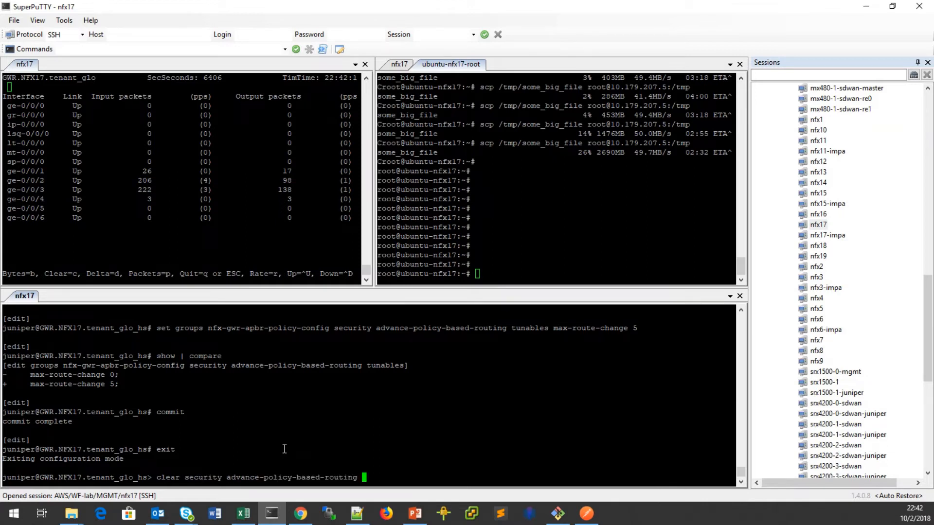
{"action": "type", "text": "ap"}
{"action": "key", "text": "Tab"}
{"action": "key", "text": "BackSpace"}
{"action": "key", "text": "BackSpace"}
{"action": "type", "text": "?"}
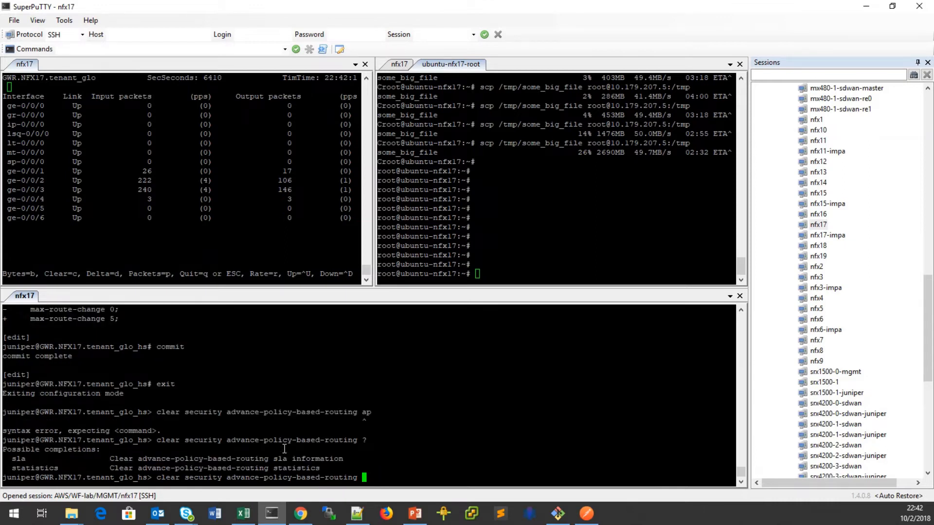
{"action": "type", "text": "st"}
{"action": "key", "text": "Tab"}
{"action": "key", "text": "Return"}
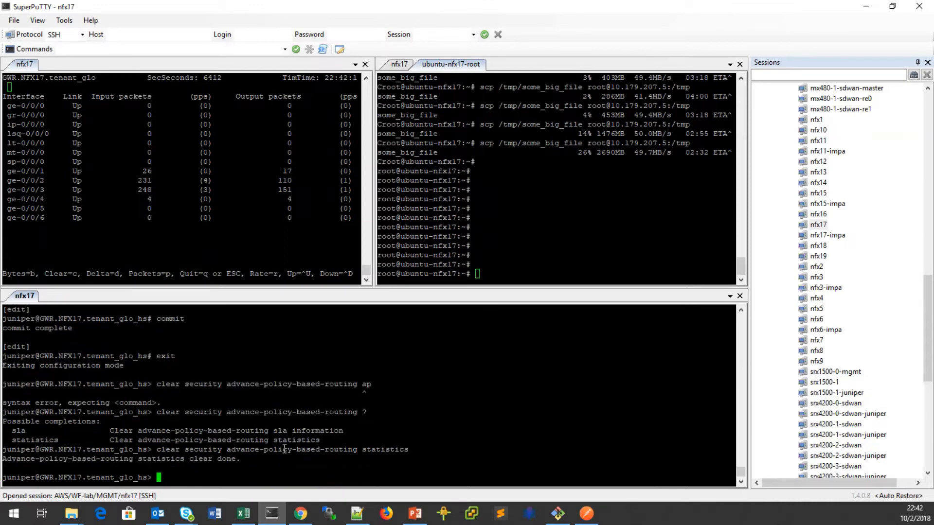
Clear the application-system-cache and confirm it is on with a 3600-second timeout.
{"action": "type", "text": "clear security application-"}
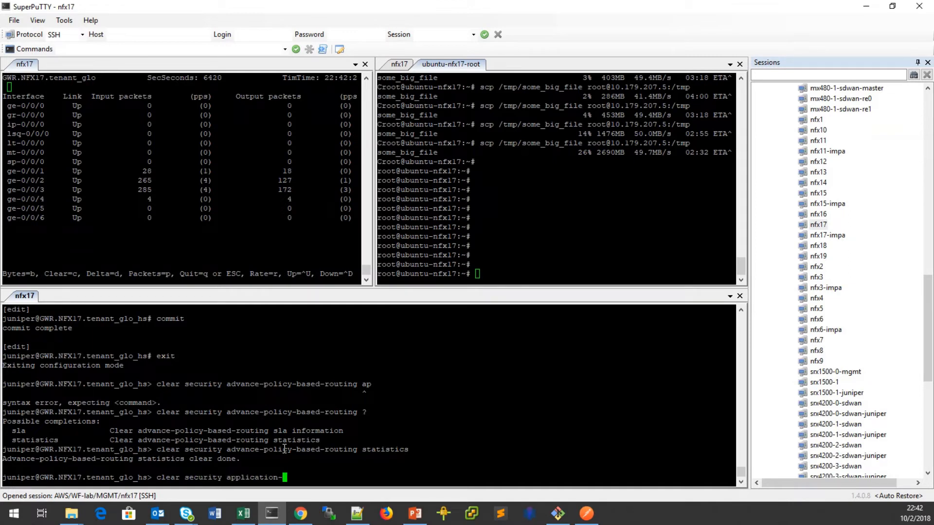
{"action": "key", "text": "space"}
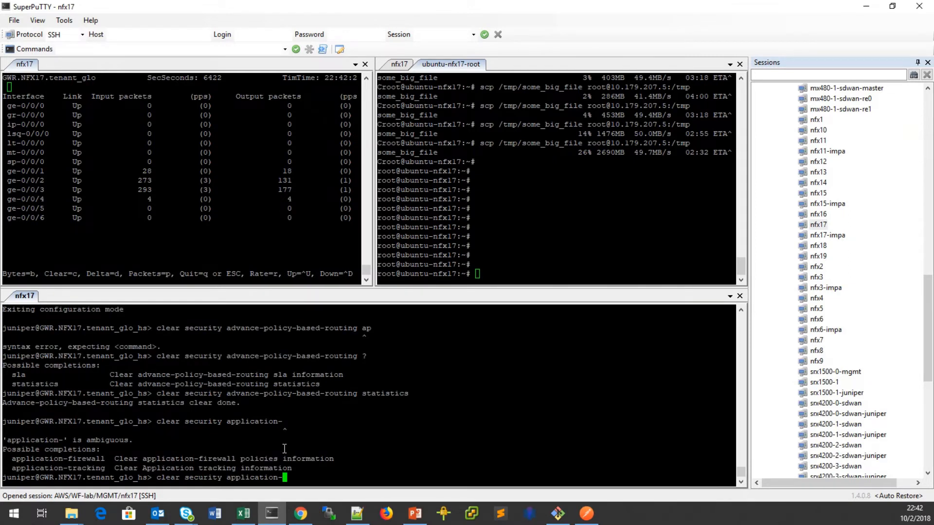
{"action": "key", "text": "BackSpace"}
{"action": "key", "text": "BackSpace"}
{"action": "key", "text": "BackSpace"}
{"action": "key", "text": "BackSpace"}
{"action": "key", "text": "BackSpace"}
{"action": "key", "text": "BackSpace"}
{"action": "key", "text": "BackSpace"}
{"action": "key", "text": "BackSpace"}
{"action": "key", "text": "BackSpace"}
{"action": "key", "text": "BackSpace"}
{"action": "key", "text": "BackSpace"}
{"action": "key", "text": "BackSpace"}
{"action": "key", "text": "BackSpace"}
{"action": "key", "text": "BackSpace"}
{"action": "key", "text": "BackSpace"}
{"action": "key", "text": "BackSpace"}
{"action": "key", "text": "BackSpace"}
{"action": "key", "text": "BackSpace"}
{"action": "key", "text": "BackSpace"}
{"action": "type", "text": "rvices application-identification "}
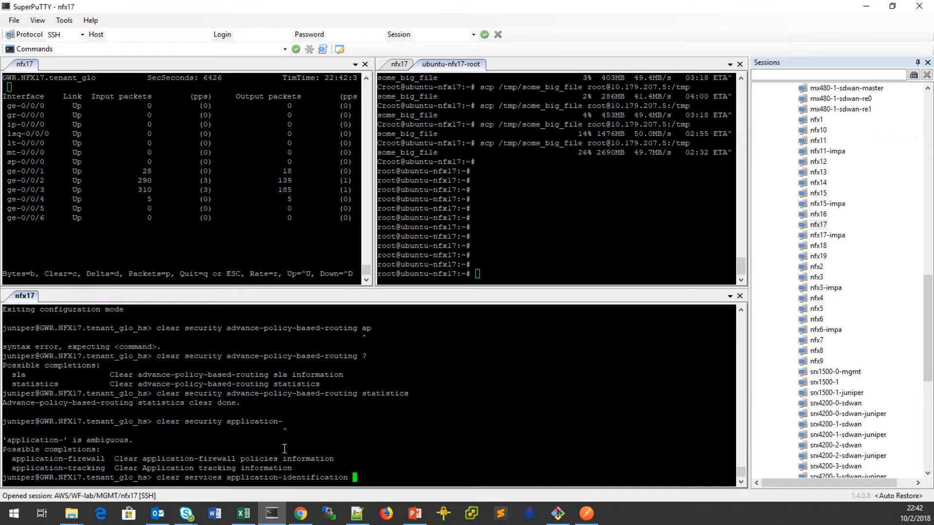
{"action": "type", "text": "application-system-cache"}
{"action": "key", "text": "Return"}
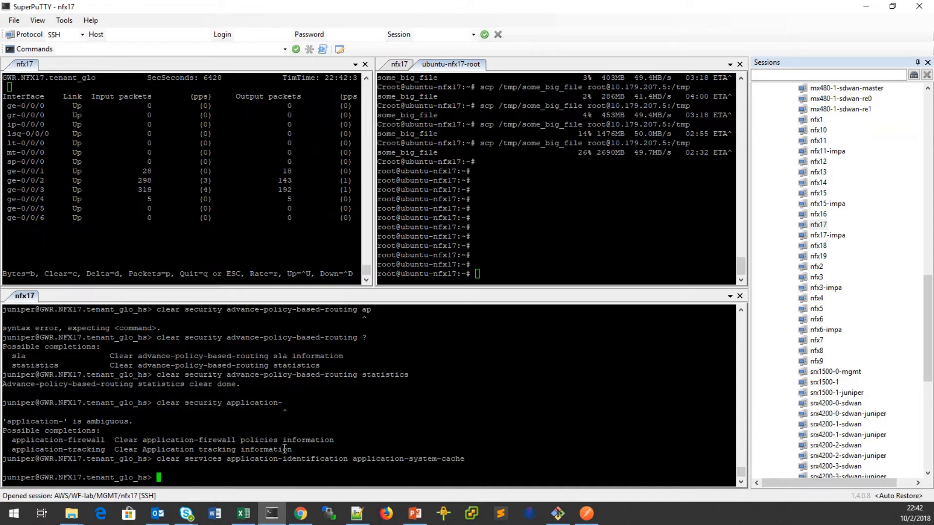
{"action": "type", "text": "show services application-identification application"}
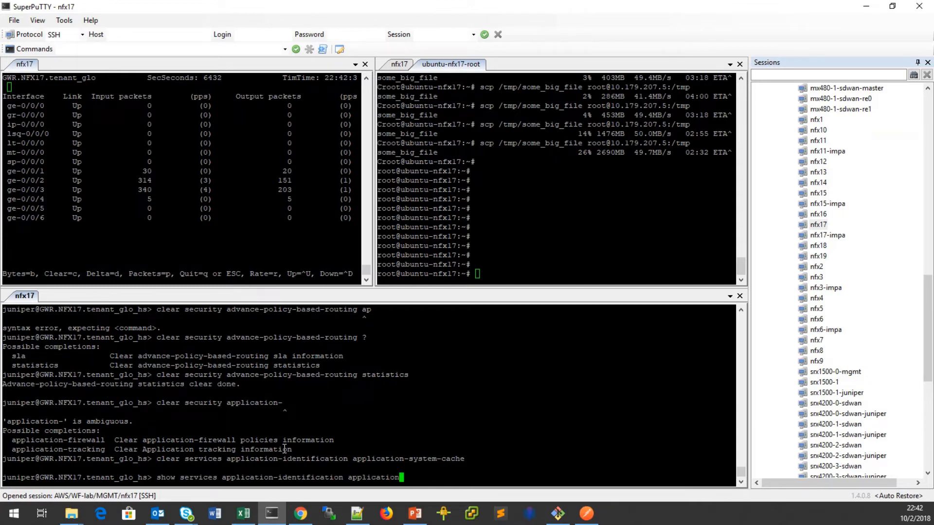
{"action": "type", "text": "-sys"}
{"action": "key", "text": "Tab"}
{"action": "key", "text": "Return"}
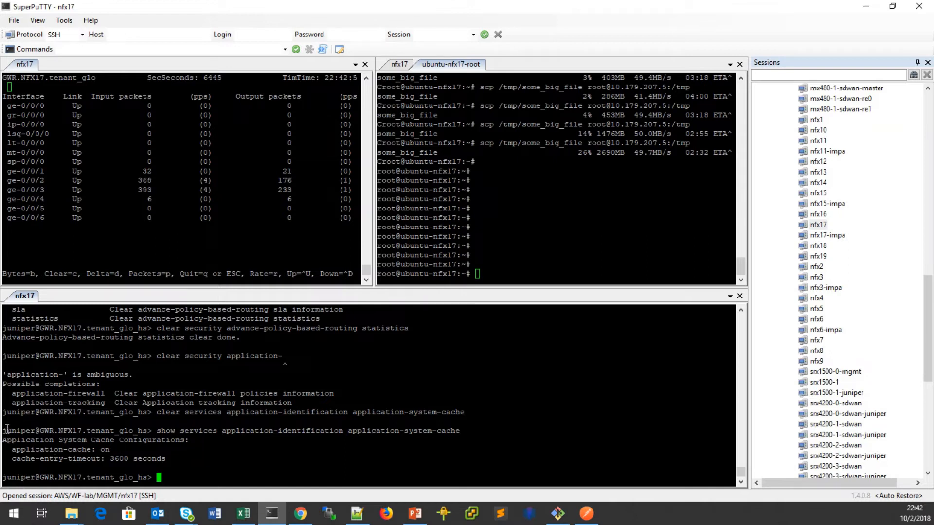
{"action": "left_click_drag", "start_coordinate": [4, 430], "coordinate": [241, 465]}
{"action": "left_click", "coordinate": [268, 480]}
{"action": "left_click", "coordinate": [532, 269]}
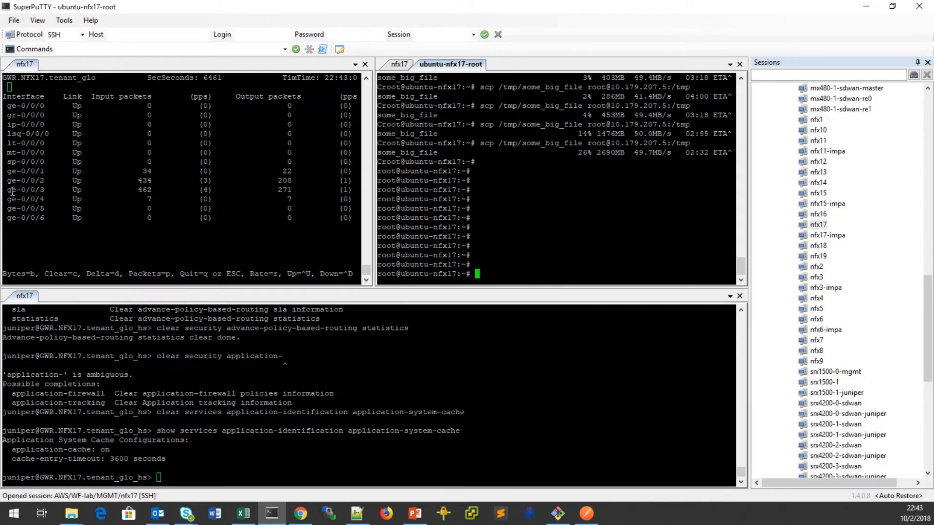
{"action": "left_click", "coordinate": [7, 190]}
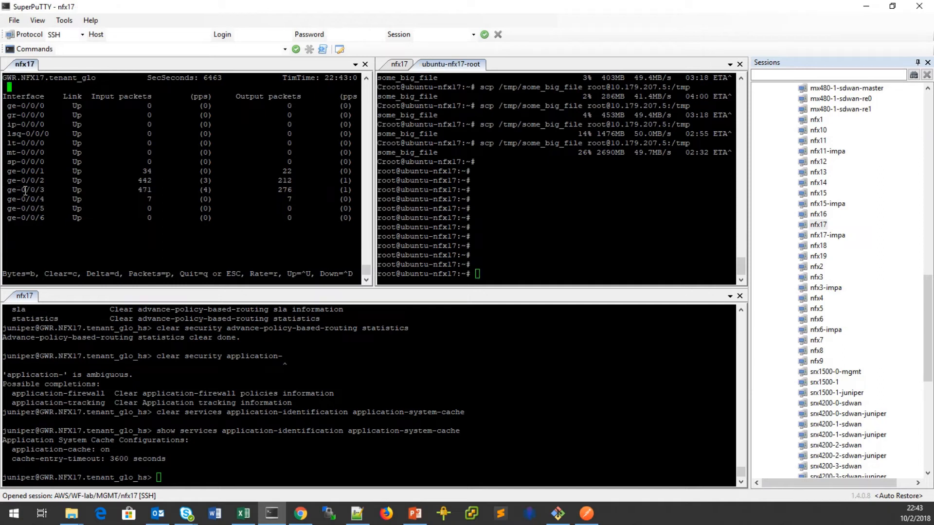
{"action": "left_click_drag", "start_coordinate": [8, 189], "coordinate": [354, 190]}
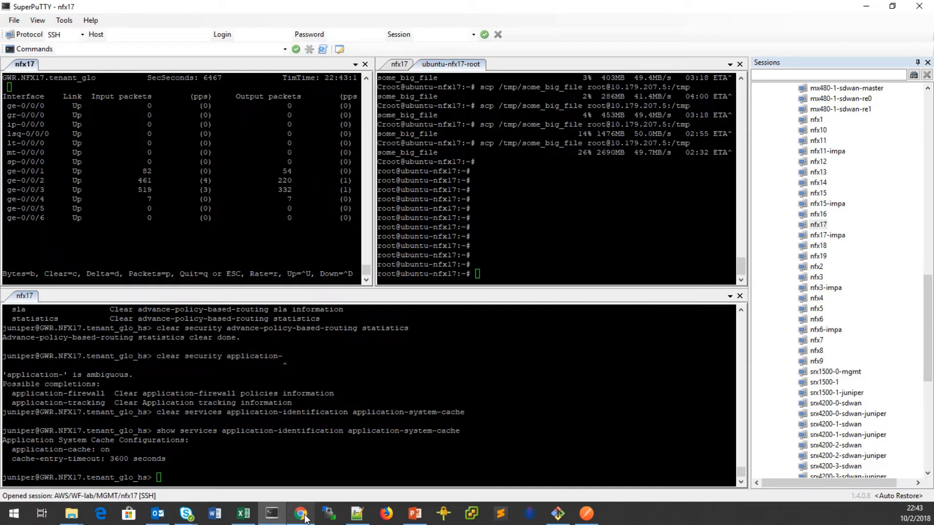
{"action": "left_click", "coordinate": [301, 514]}
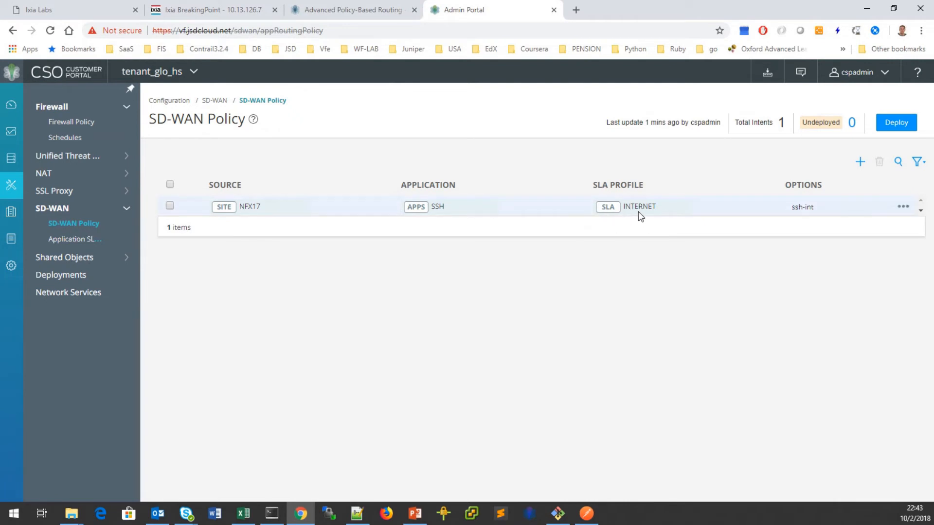
{"action": "left_click", "coordinate": [867, 11]}
{"action": "left_click_drag", "start_coordinate": [18, 189], "coordinate": [362, 189]}
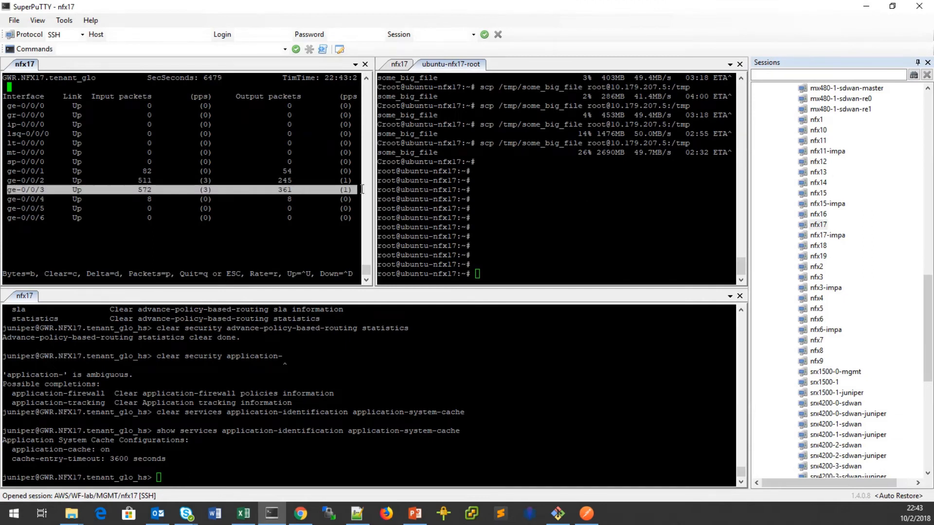
{"action": "left_click", "coordinate": [178, 472]}
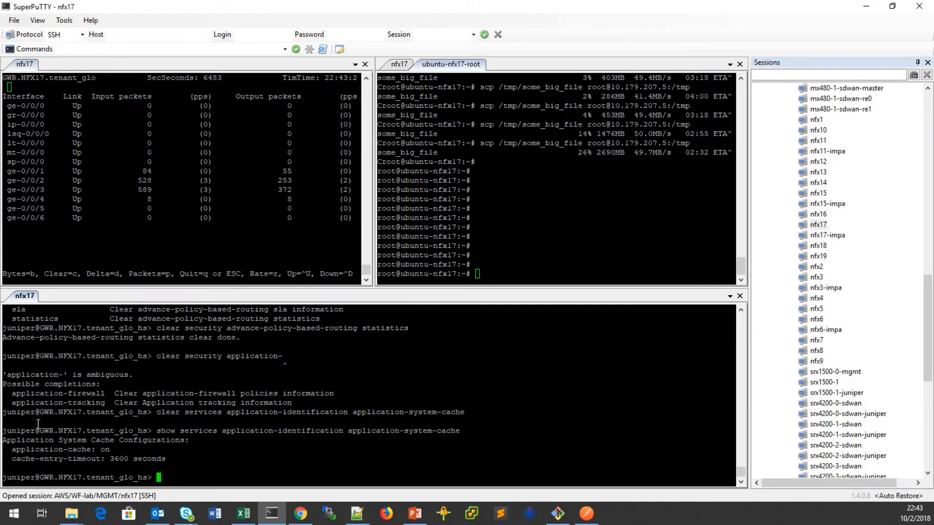
{"action": "left_click_drag", "start_coordinate": [355, 431], "coordinate": [458, 431]}
{"action": "left_click", "coordinate": [438, 455]}
{"action": "left_click", "coordinate": [535, 274]}
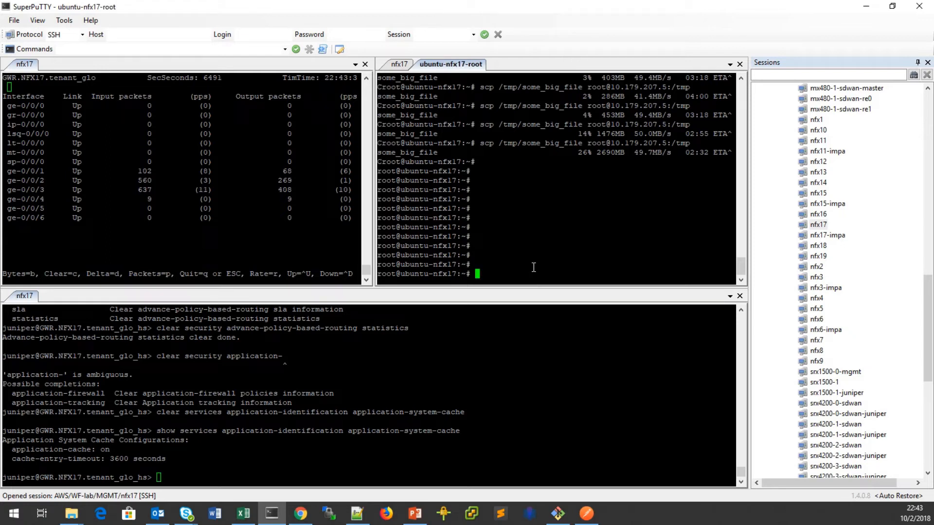
Rerun the scp of some_big_file from ubuntu and highlight the ge-0/0/3 interface.
{"action": "key", "text": "Up"}
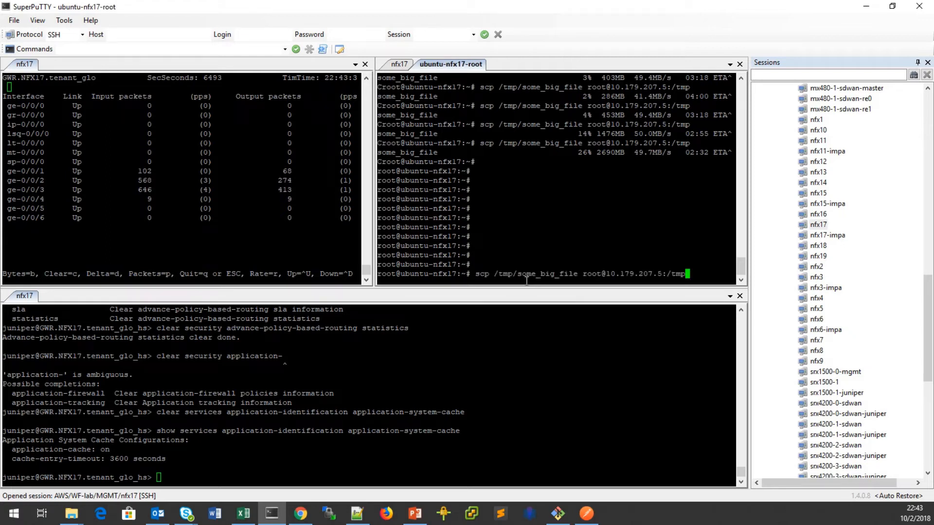
{"action": "key", "text": "Return"}
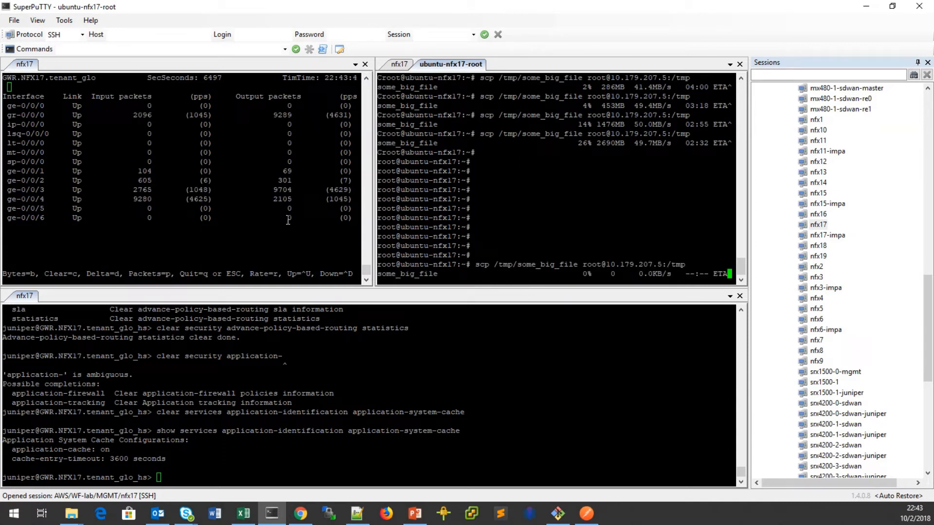
{"action": "left_click_drag", "start_coordinate": [7, 189], "coordinate": [342, 190]}
Start typing a 'show security' command in the nfx17 session.
{"action": "left_click", "coordinate": [286, 459]}
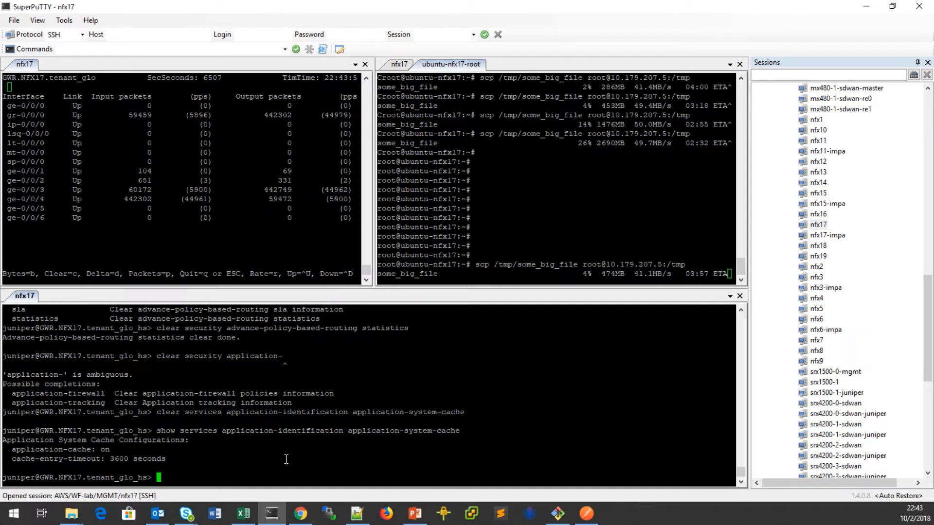
{"action": "type", "text": "show"}
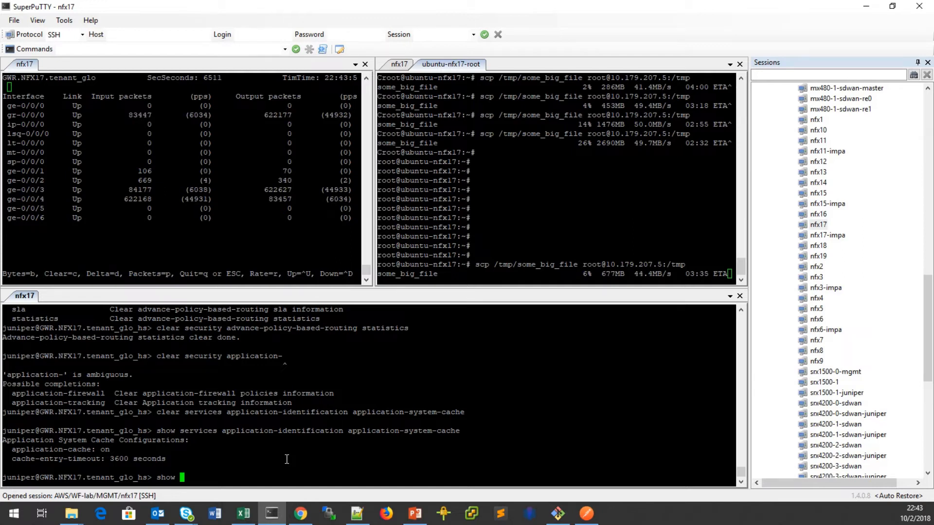
{"action": "scroll", "coordinate": [287, 459], "scroll_direction": "up", "scroll_amount": 3}
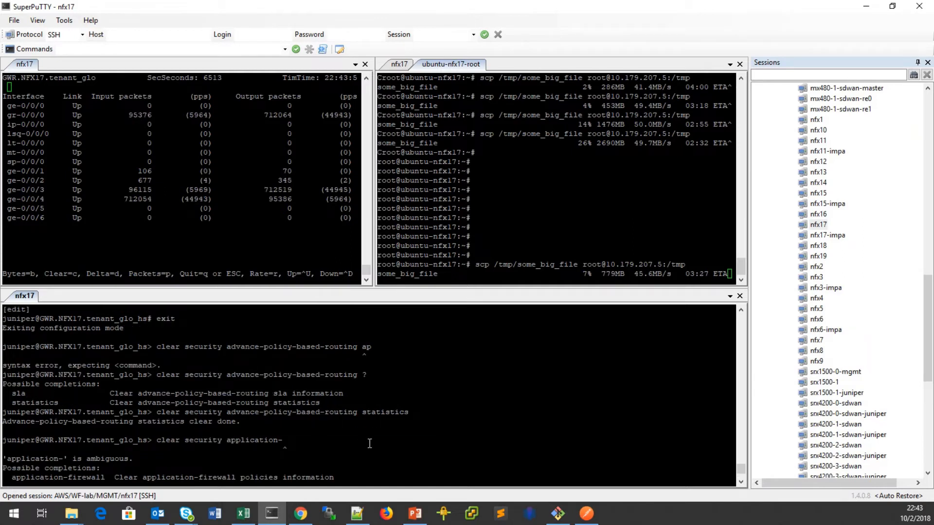
{"action": "scroll", "coordinate": [370, 444], "scroll_direction": "down", "scroll_amount": 3}
{"action": "type", "text": "security application-"}
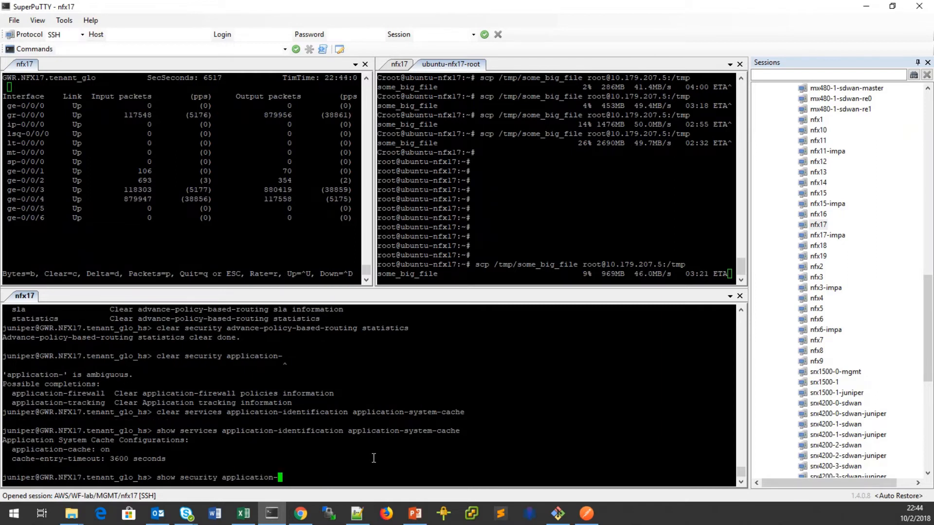
{"action": "key", "text": "BackSpace"}
{"action": "key", "text": "BackSpace"}
{"action": "key", "text": "BackSpace"}
{"action": "key", "text": "BackSpace"}
{"action": "key", "text": "BackSpace"}
{"action": "key", "text": "BackSpace"}
{"action": "key", "text": "BackSpace"}
{"action": "key", "text": "BackSpace"}
{"action": "key", "text": "BackSpace"}
{"action": "key", "text": "BackSpace"}
{"action": "key", "text": "BackSpace"}
{"action": "key", "text": "BackSpace"}
Run the APBR statistics show command and highlight 'Route changed midstream 1'.
{"action": "type", "text": "advance-policy-based-routing "}
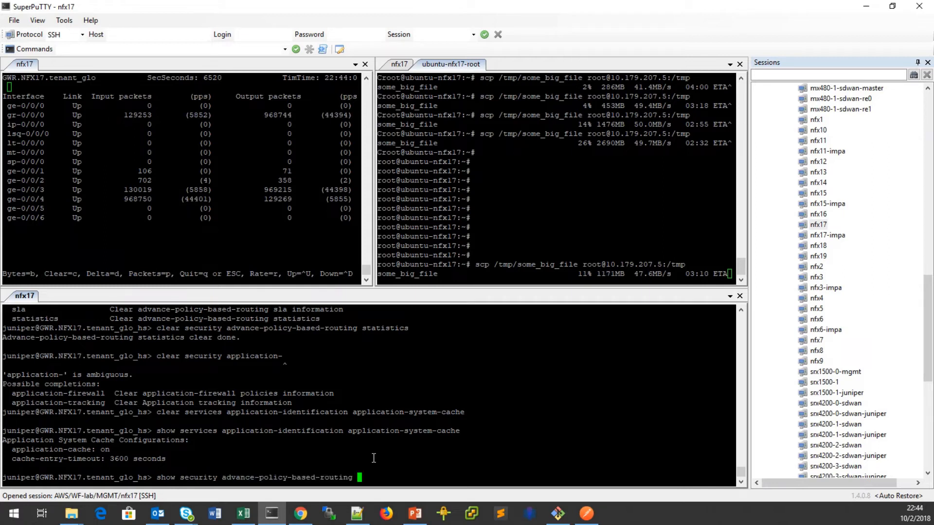
{"action": "type", "text": "statistics"}
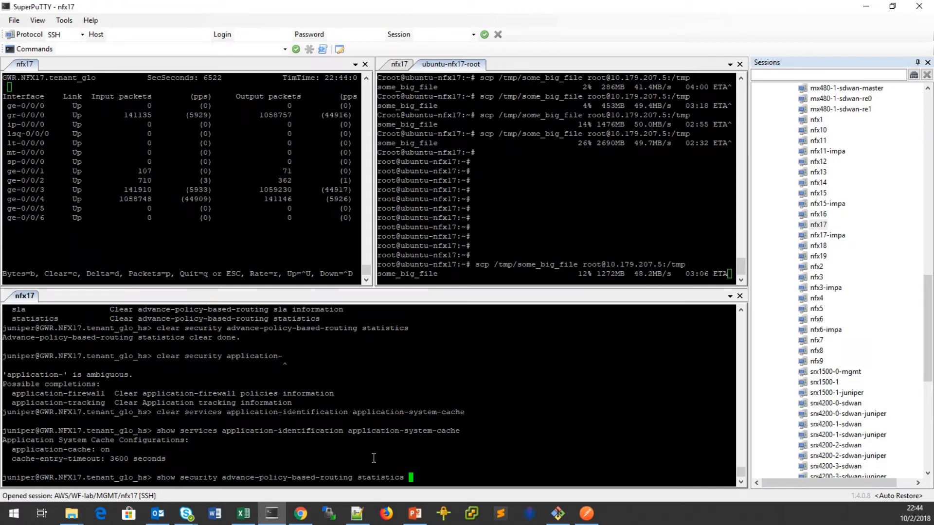
{"action": "key", "text": "Return"}
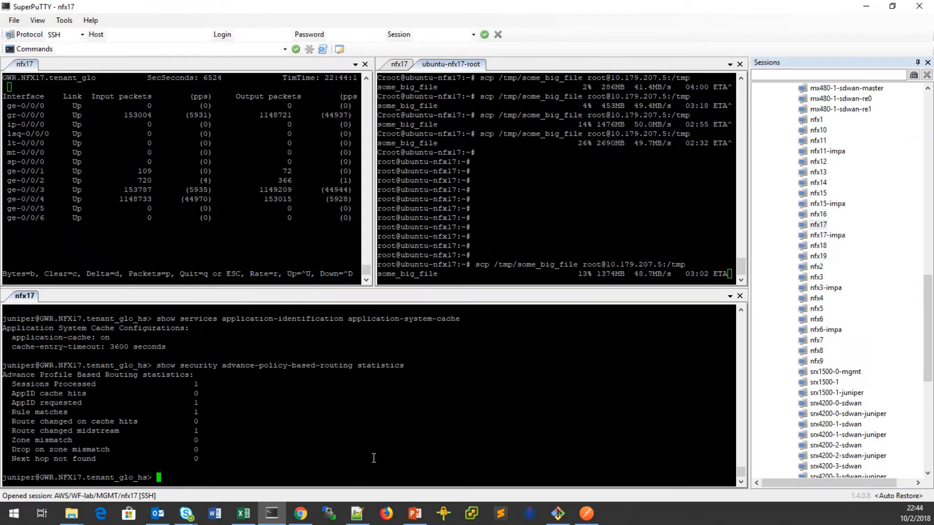
{"action": "left_click_drag", "start_coordinate": [9, 430], "coordinate": [220, 431]}
{"action": "left_click", "coordinate": [214, 475]}
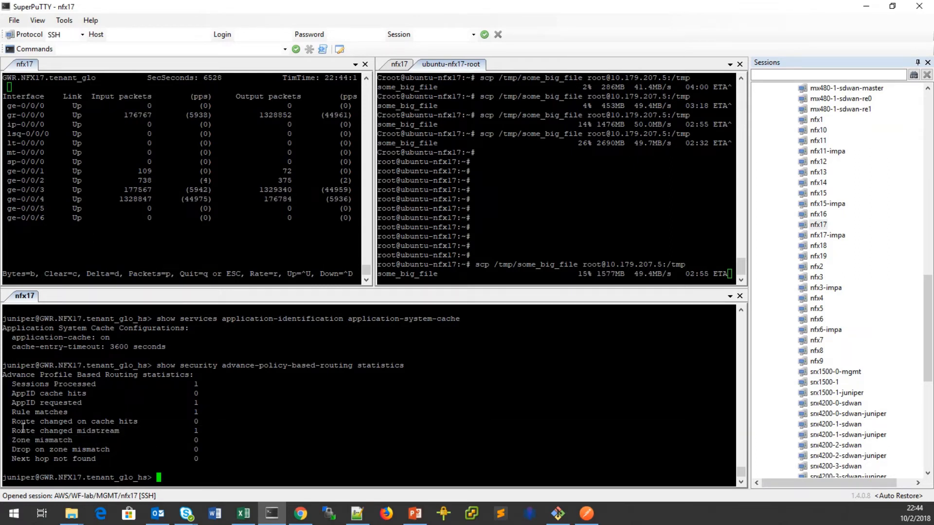
{"action": "left_click_drag", "start_coordinate": [6, 431], "coordinate": [209, 431]}
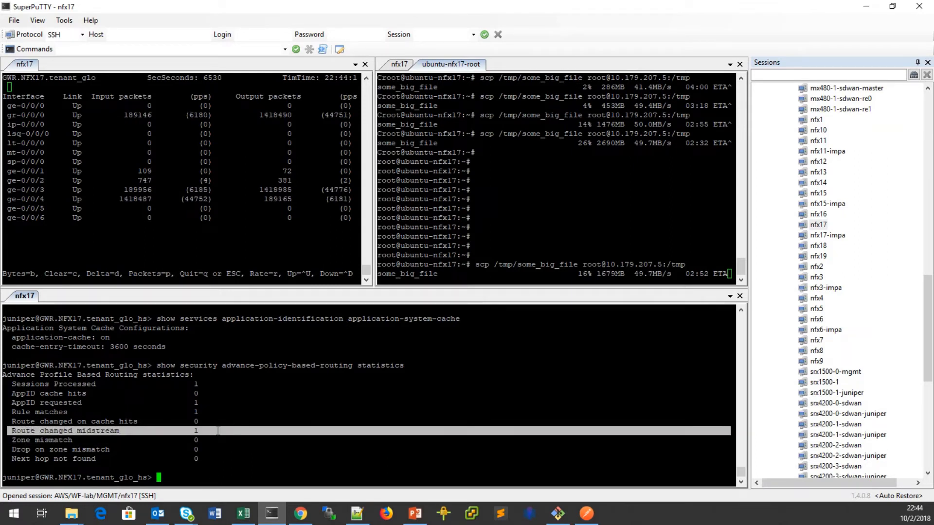
{"action": "left_click", "coordinate": [210, 465]}
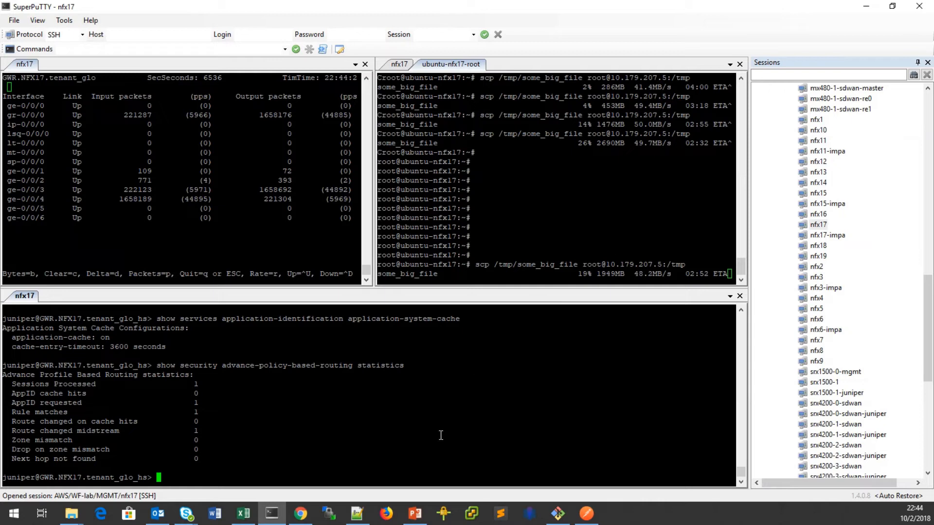
Abort the running scp transfer in the ubuntu-nfx17-root session at 22%.
{"action": "left_click", "coordinate": [571, 247]}
{"action": "left_click", "coordinate": [479, 407]}
{"action": "left_click", "coordinate": [527, 251]}
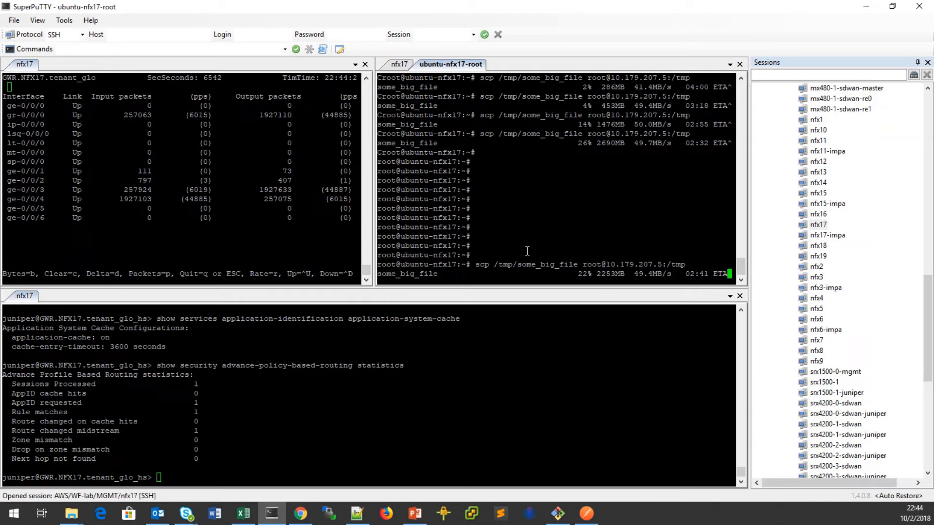
{"action": "key", "text": "ctrl+c"}
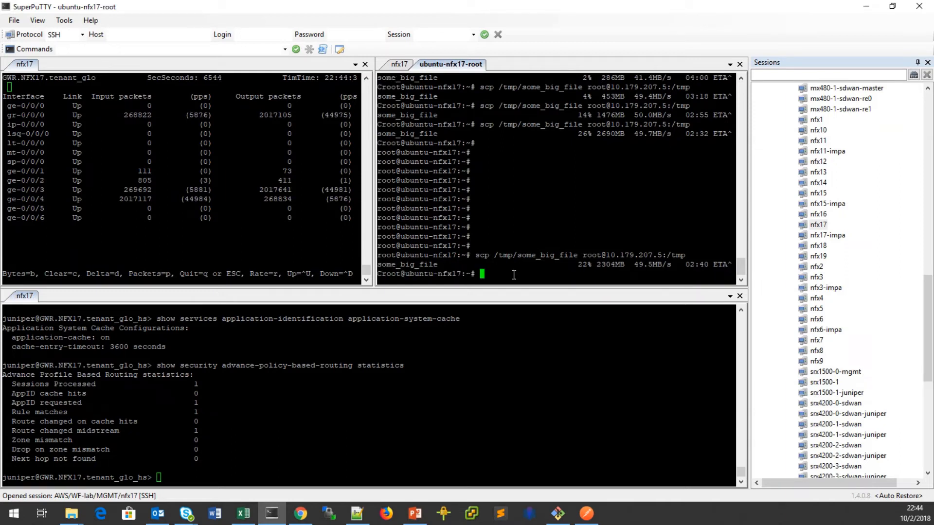
Clear the application-system-cache on nfx17 and show it still on with 3600-second timeout.
{"action": "left_click", "coordinate": [365, 418]}
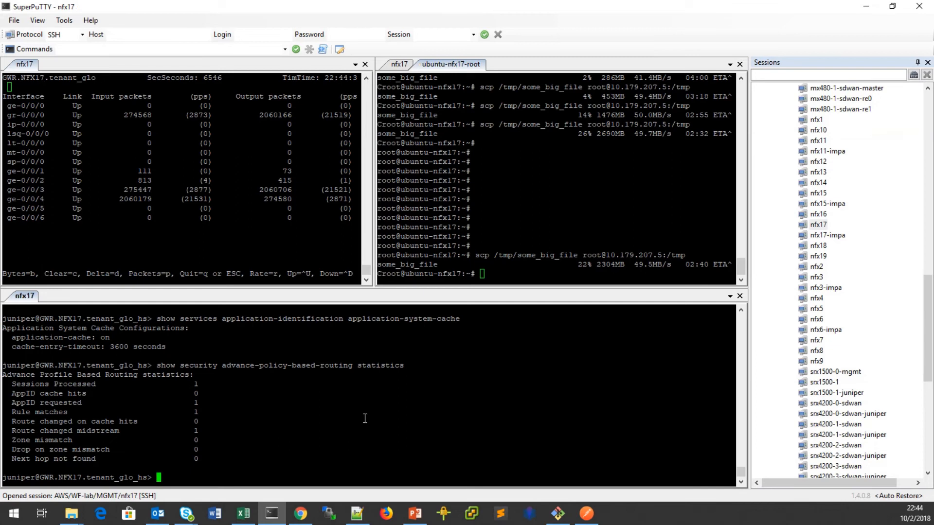
{"action": "type", "text": "clear "}
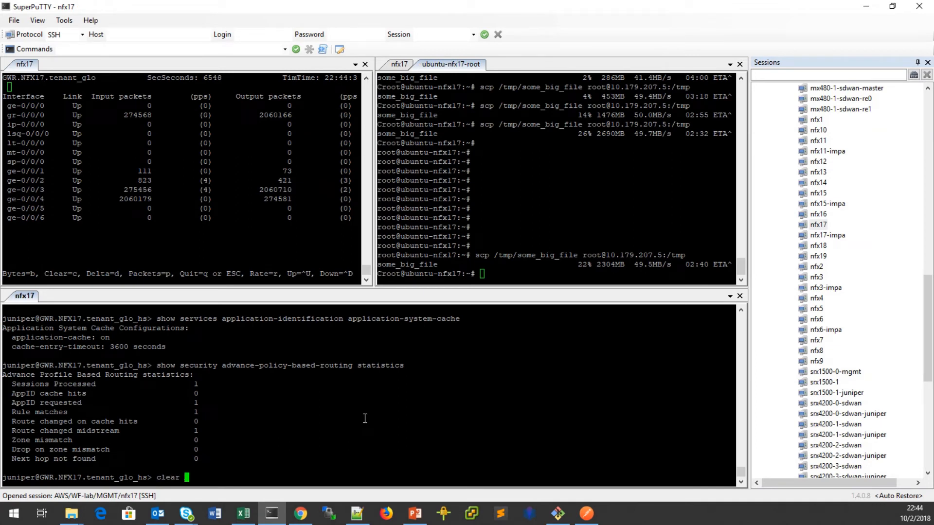
{"action": "type", "text": "security advance-policy-based-routing stat"}
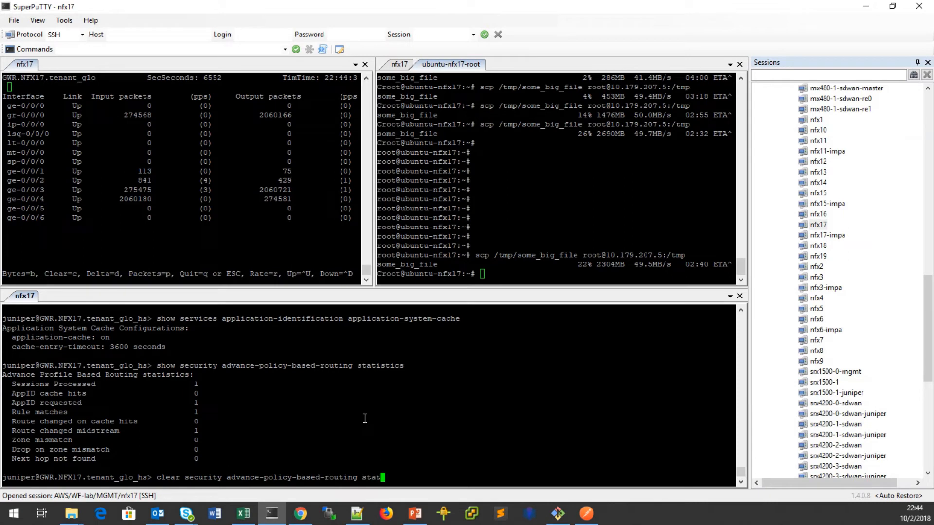
{"action": "key", "text": "BackSpace"}
{"action": "key", "text": "BackSpace"}
{"action": "key", "text": "BackSpace"}
{"action": "key", "text": "BackSpace"}
{"action": "key", "text": "BackSpace"}
{"action": "key", "text": "BackSpace"}
{"action": "key", "text": "BackSpace"}
{"action": "key", "text": "BackSpace"}
{"action": "key", "text": "BackSpace"}
{"action": "key", "text": "BackSpace"}
{"action": "key", "text": "BackSpace"}
{"action": "key", "text": "BackSpace"}
{"action": "key", "text": "BackSpace"}
{"action": "key", "text": "BackSpace"}
{"action": "key", "text": "BackSpace"}
{"action": "key", "text": "BackSpace"}
{"action": "key", "text": "BackSpace"}
{"action": "key", "text": "BackSpace"}
{"action": "key", "text": "BackSpace"}
{"action": "key", "text": "BackSpace"}
{"action": "key", "text": "BackSpace"}
{"action": "key", "text": "BackSpace"}
{"action": "key", "text": "BackSpace"}
{"action": "key", "text": "BackSpace"}
{"action": "key", "text": "BackSpace"}
{"action": "key", "text": "BackSpace"}
{"action": "key", "text": "BackSpace"}
{"action": "key", "text": "BackSpace"}
{"action": "key", "text": "BackSpace"}
{"action": "key", "text": "BackSpace"}
{"action": "key", "text": "BackSpace"}
{"action": "key", "text": "BackSpace"}
{"action": "key", "text": "BackSpace"}
{"action": "key", "text": "BackSpace"}
{"action": "key", "text": "BackSpace"}
{"action": "key", "text": "BackSpace"}
{"action": "key", "text": "BackSpace"}
{"action": "key", "text": "BackSpace"}
{"action": "key", "text": "BackSpace"}
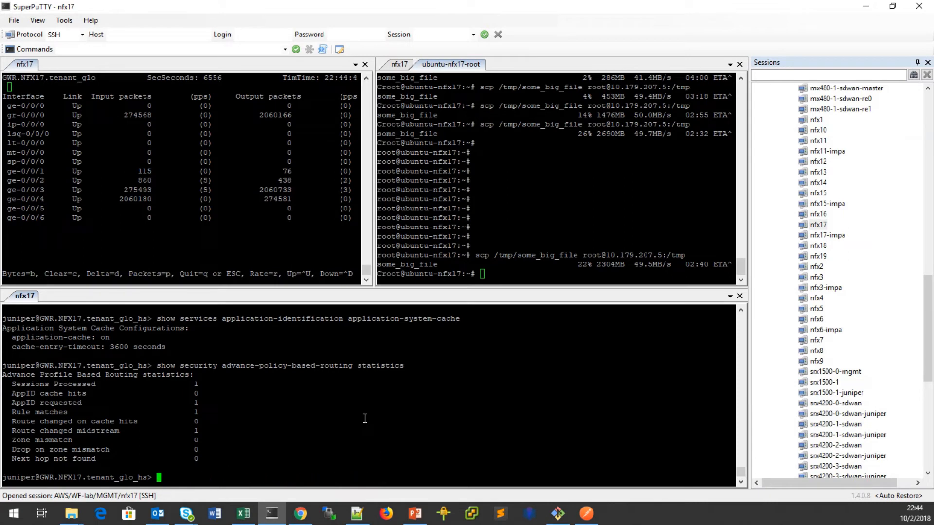
{"action": "type", "text": "clear services application-identification application-system-cache"}
{"action": "key", "text": "Return"}
{"action": "type", "text": "show services application-identification application-system-cache"}
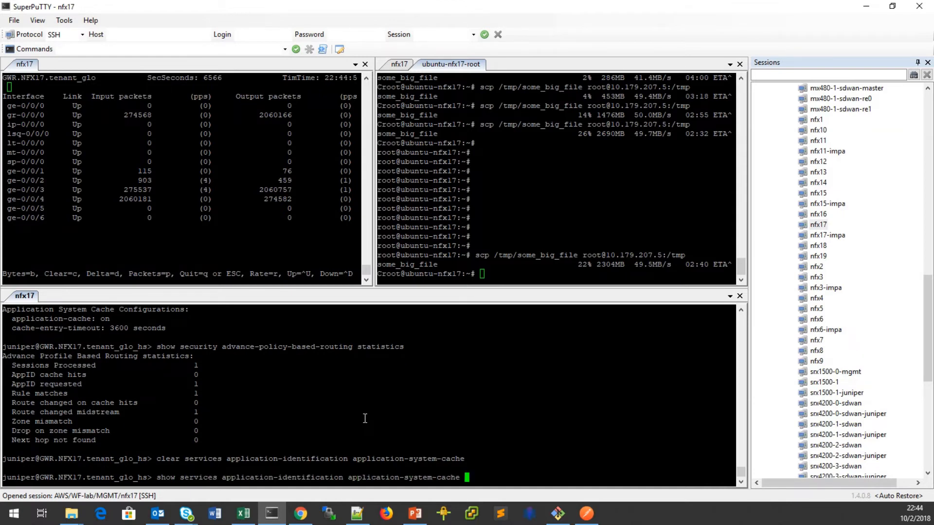
{"action": "key", "text": "Return"}
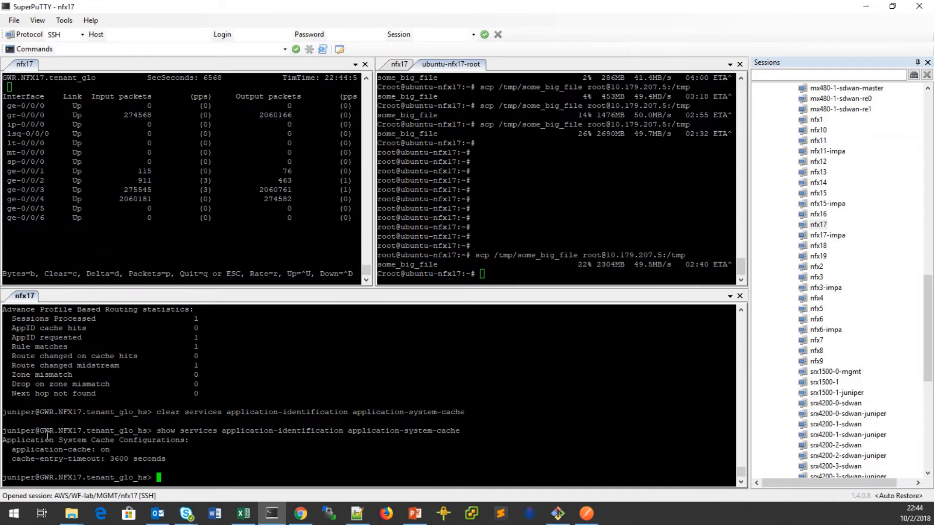
Highlight the cache output and the 'Route changed midstream 1' row, then go to the ubuntu pane.
{"action": "left_click_drag", "start_coordinate": [4, 432], "coordinate": [125, 445]}
{"action": "left_click", "coordinate": [510, 280]}
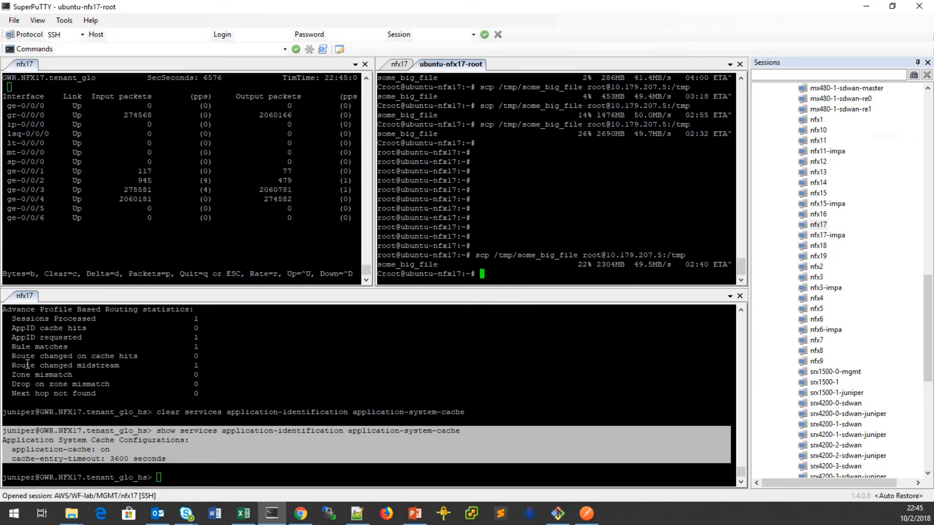
{"action": "left_click", "coordinate": [10, 369]}
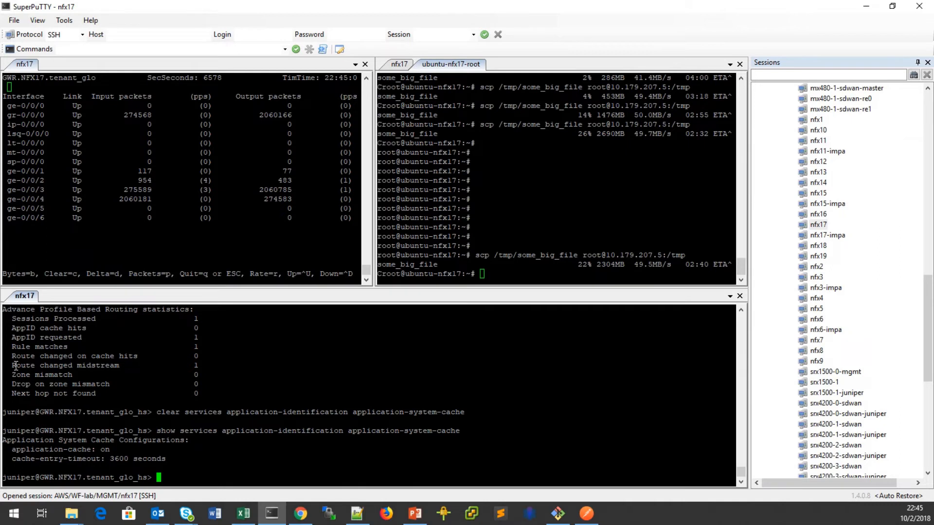
{"action": "left_click_drag", "start_coordinate": [13, 366], "coordinate": [219, 366]}
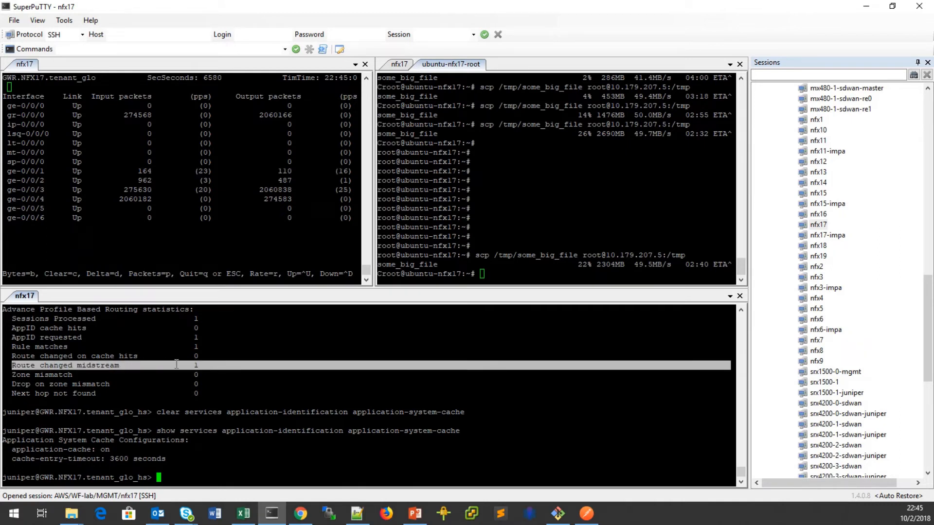
{"action": "left_click", "coordinate": [200, 367]}
{"action": "left_click", "coordinate": [570, 264]}
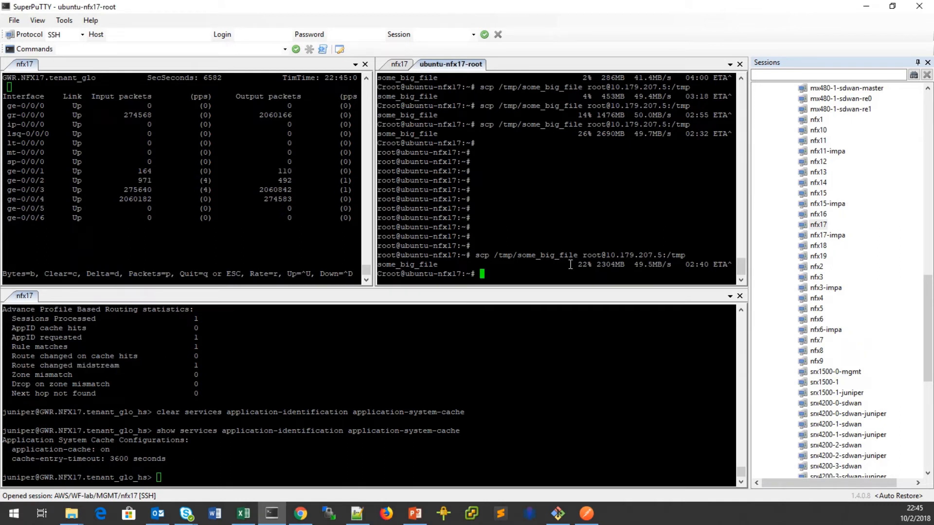
Rerun scp and the APBR statistics command, highlighting 'Route changed midstream 2'.
{"action": "key", "text": "Up"}
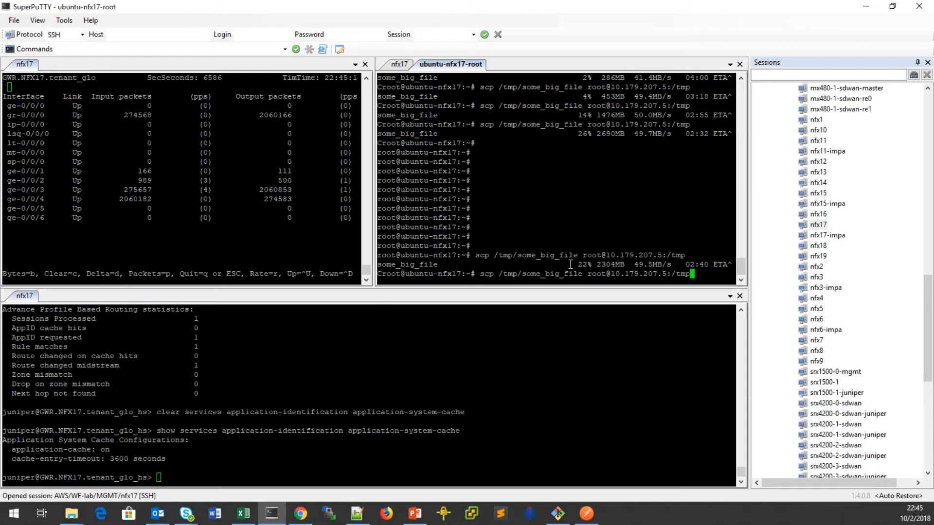
{"action": "key", "text": "Return"}
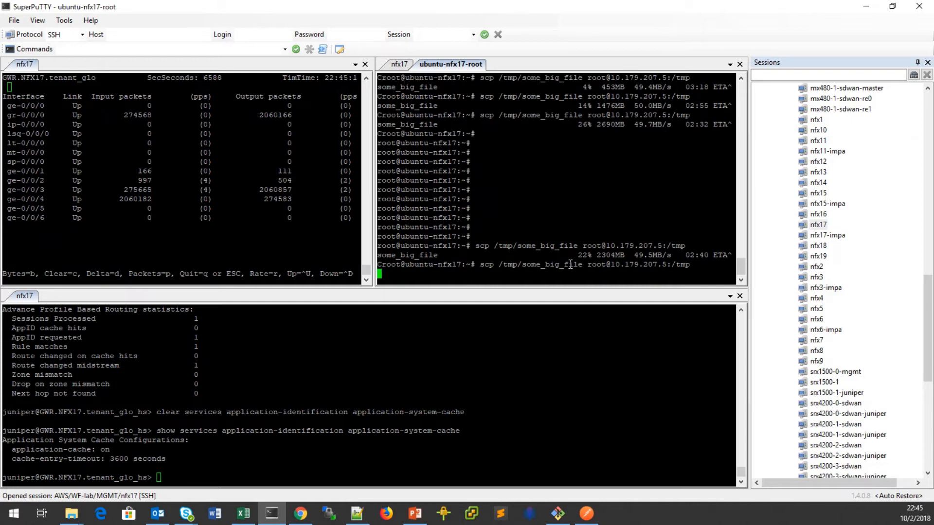
{"action": "left_click", "coordinate": [281, 474]}
{"action": "key", "text": "Up"}
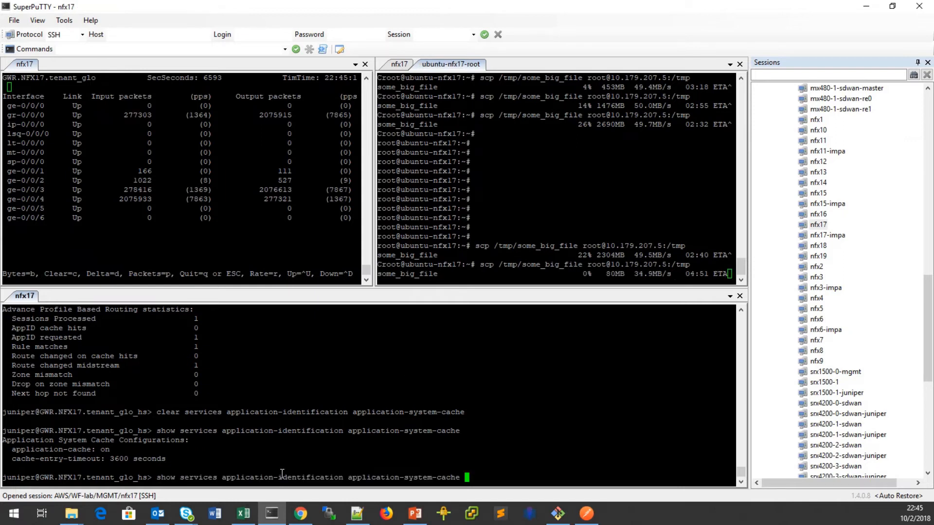
{"action": "key", "text": "Up"}
{"action": "key", "text": "Up"}
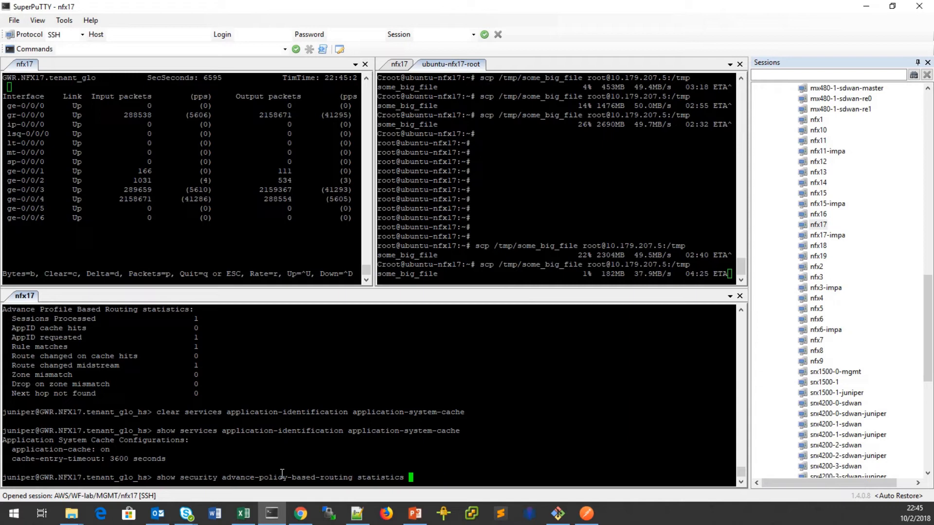
{"action": "key", "text": "Return"}
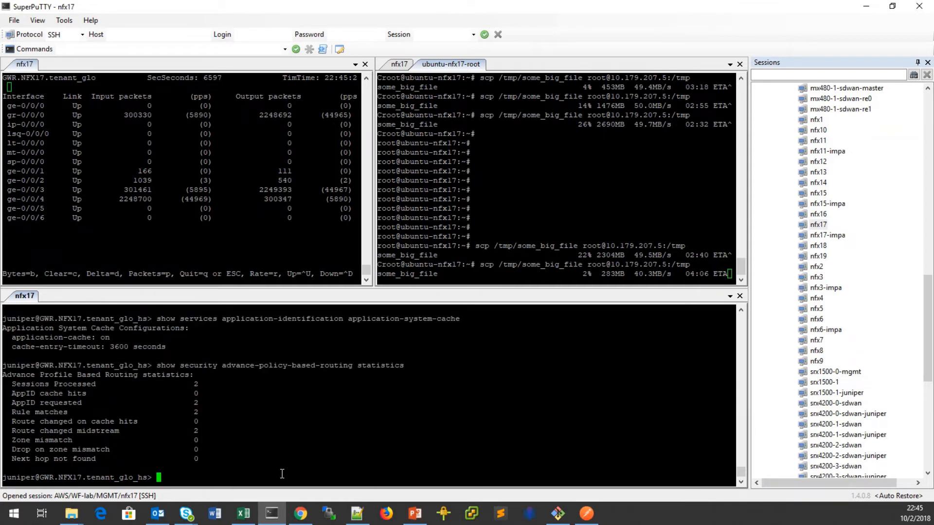
{"action": "left_click_drag", "start_coordinate": [7, 431], "coordinate": [236, 434]}
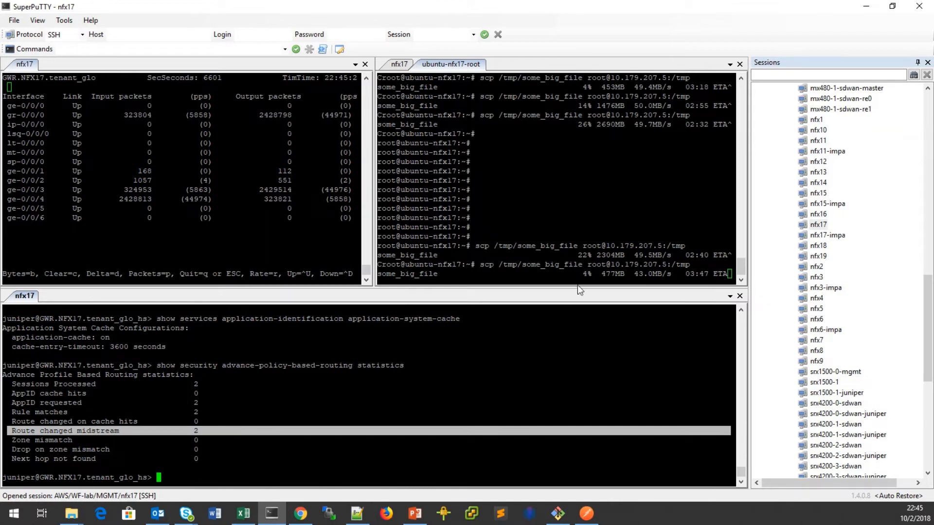
Abort the scp transfer and maximize the Mid-Stream-Support PowerPoint deck.
{"action": "left_click", "coordinate": [570, 214]}
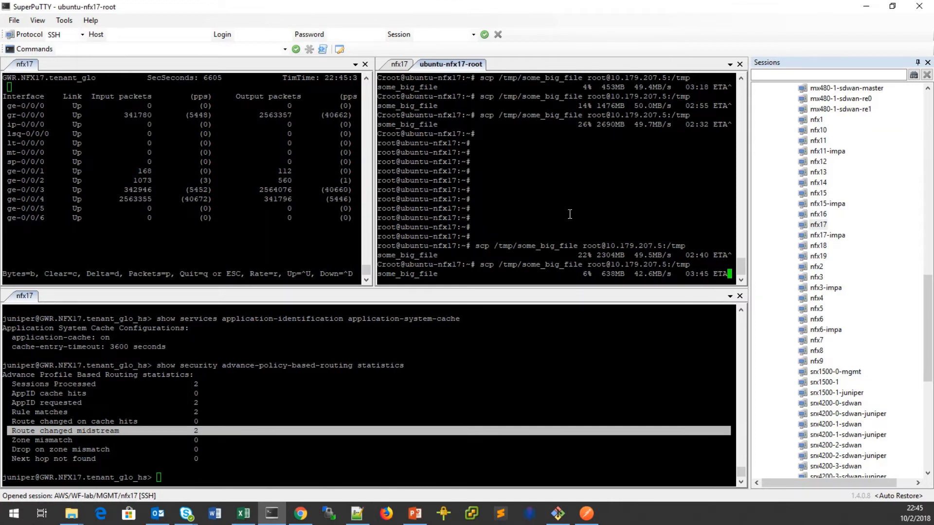
{"action": "key", "text": "ctrl+c"}
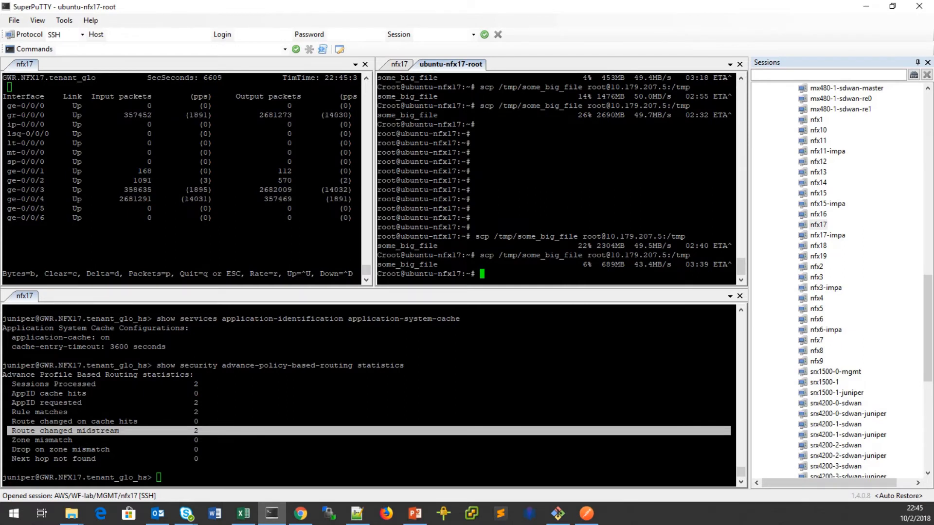
{"action": "key", "text": "alt+Tab"}
{"action": "left_click_drag", "start_coordinate": [668, 10], "coordinate": [642, 27]}
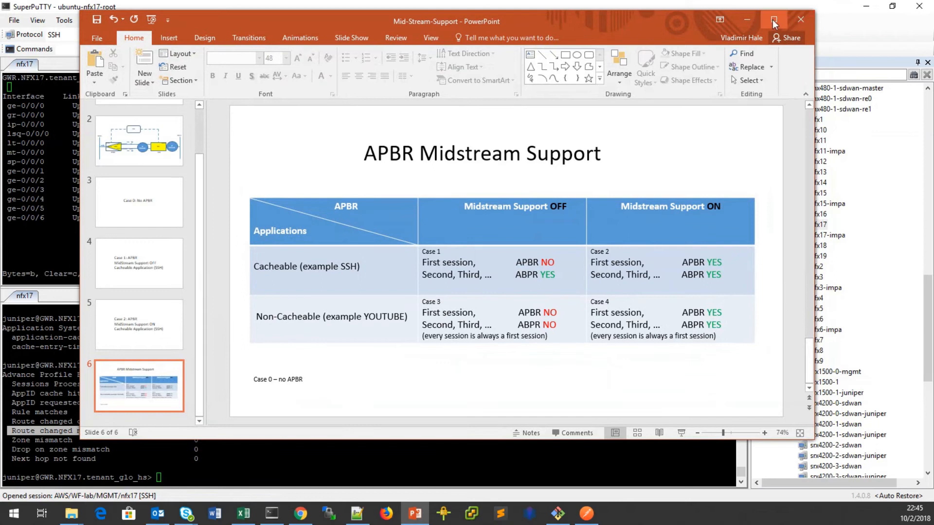
{"action": "left_click", "coordinate": [775, 20]}
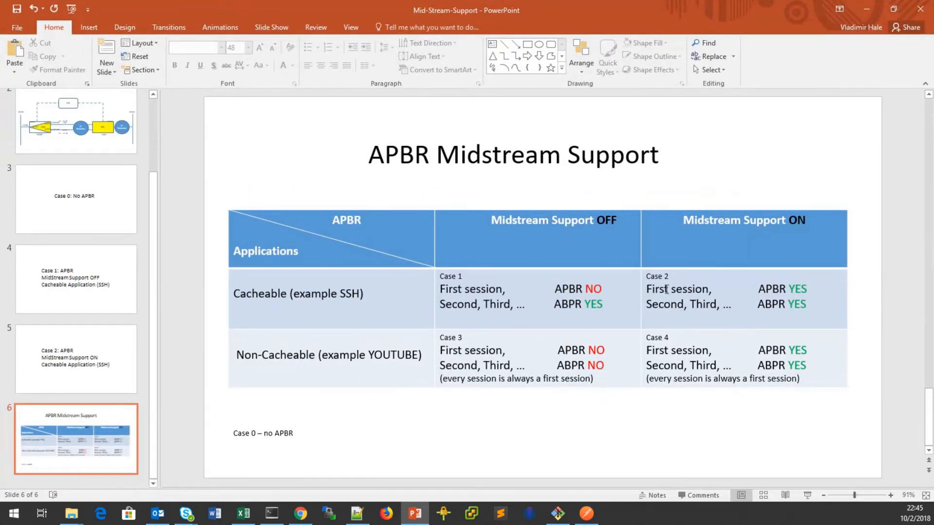
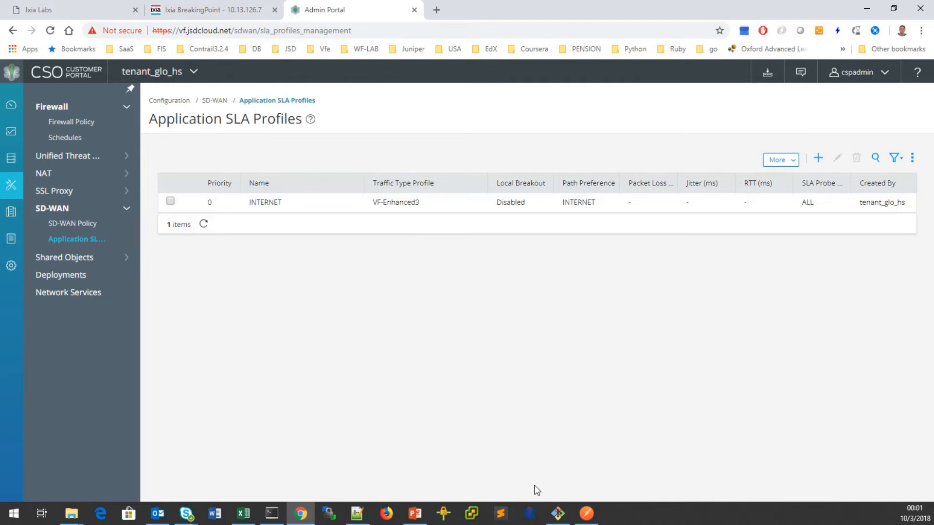
Restart the canceled vh-youtube test in BreakingPoint, then bring the nfx17 terminal sessions forward.
{"action": "left_click", "coordinate": [214, 10]}
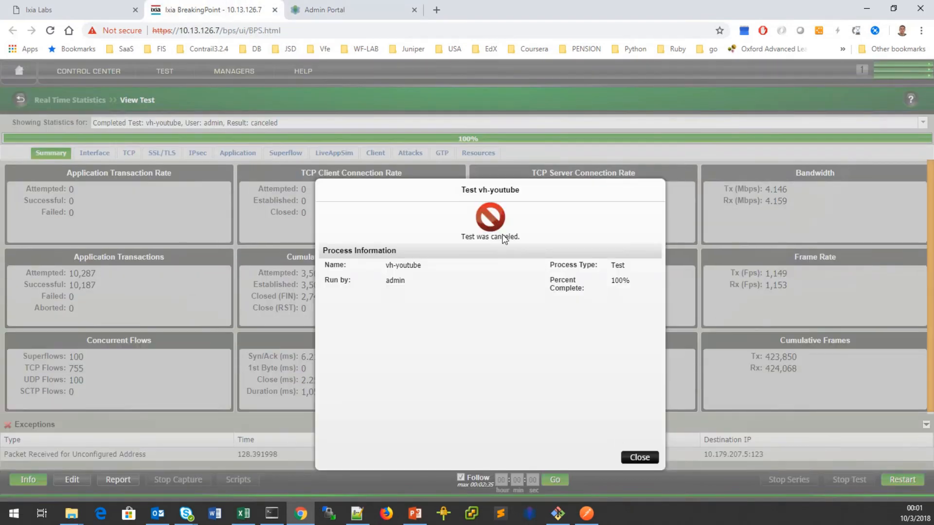
{"action": "left_click", "coordinate": [640, 457]}
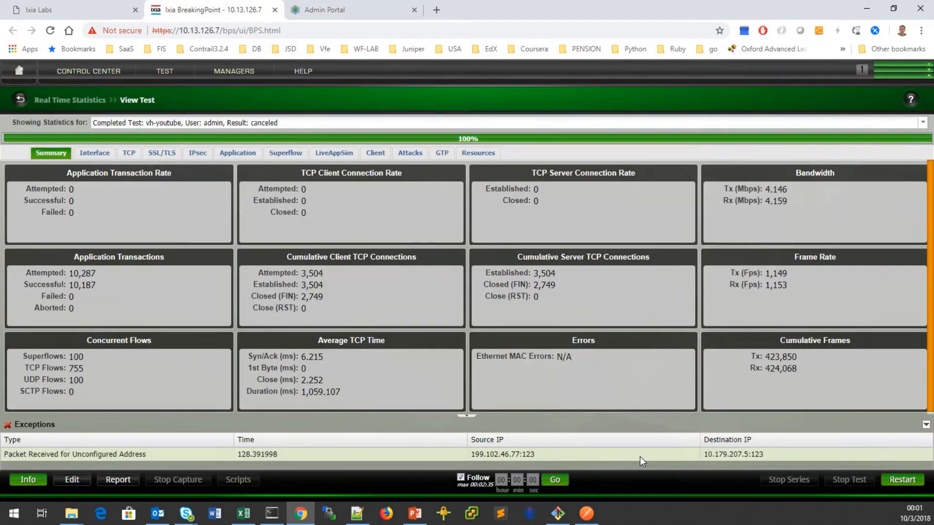
{"action": "left_click", "coordinate": [903, 481]}
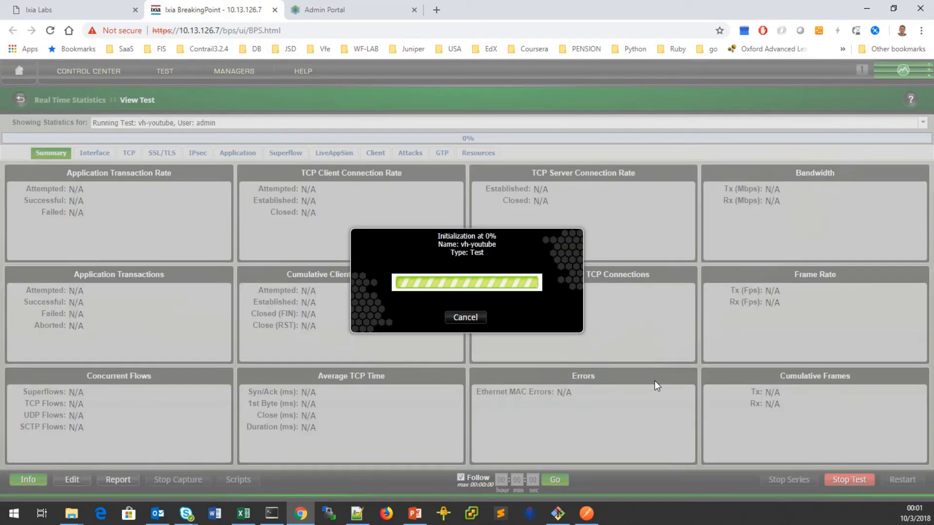
{"action": "left_click", "coordinate": [272, 513]}
{"action": "left_click", "coordinate": [693, 256]}
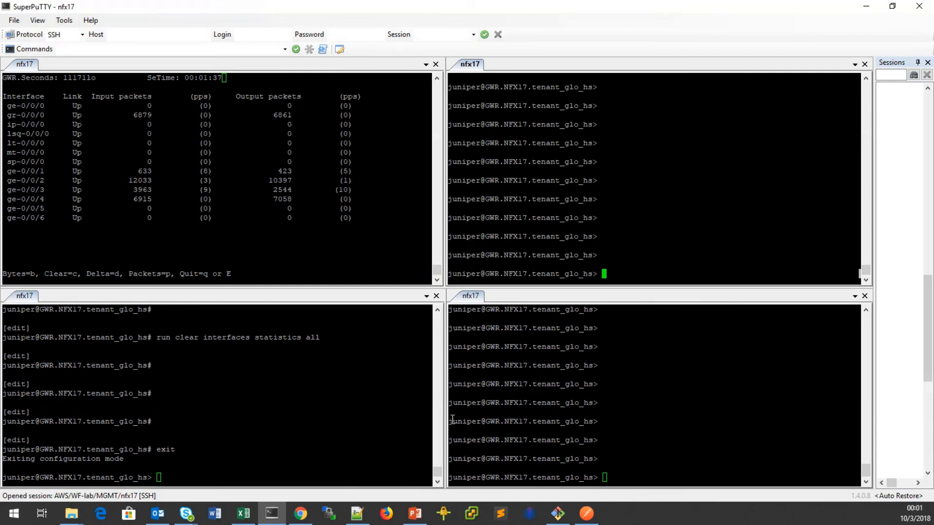
Widen the bottom-right terminal, rerun the YOUTUBE session query on gr-0/0/0.4003, and compare ge-0/0/3 counters.
{"action": "left_click_drag", "start_coordinate": [447, 419], "coordinate": [250, 419]}
{"action": "left_click", "coordinate": [634, 418]}
{"action": "key", "text": "Up"}
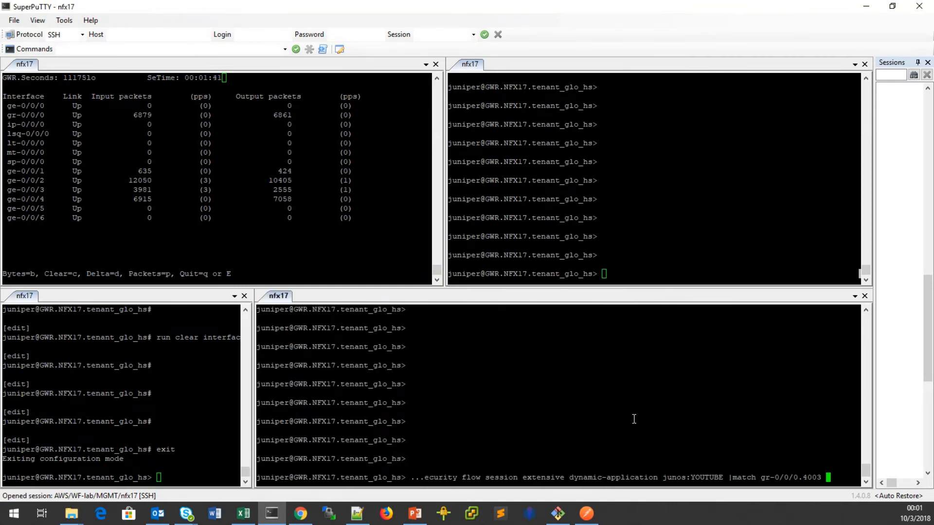
{"action": "left_click_drag", "start_coordinate": [252, 398], "coordinate": [177, 399]}
{"action": "key", "text": "Return"}
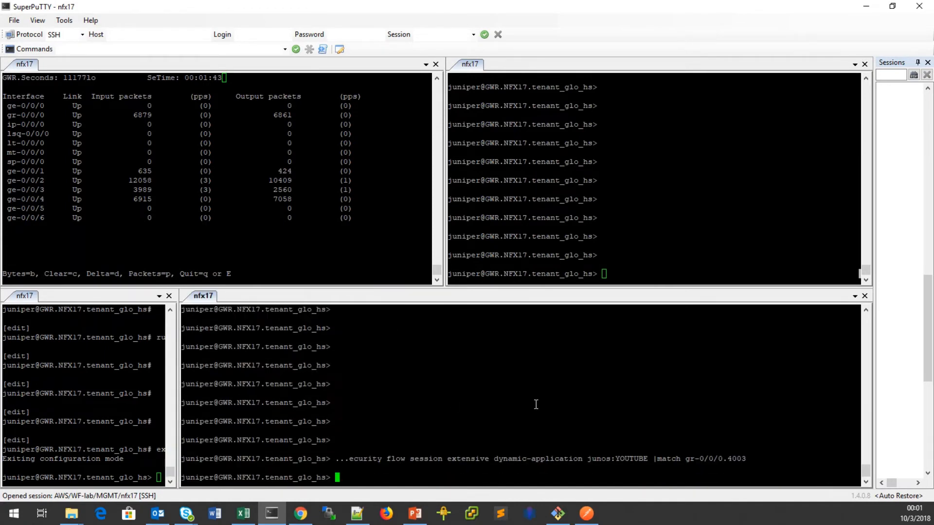
{"action": "key", "text": "Up"}
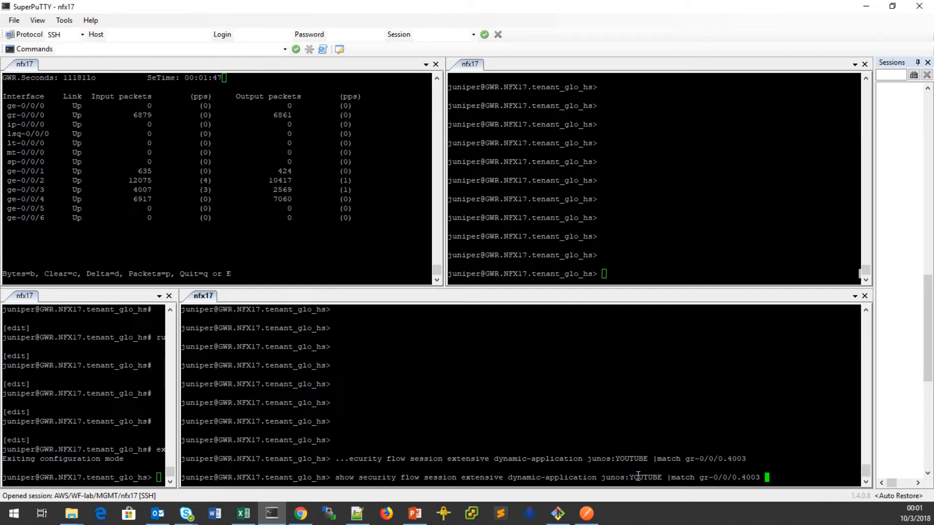
{"action": "left_click_drag", "start_coordinate": [662, 477], "coordinate": [607, 479]}
{"action": "left_click_drag", "start_coordinate": [700, 477], "coordinate": [758, 477]}
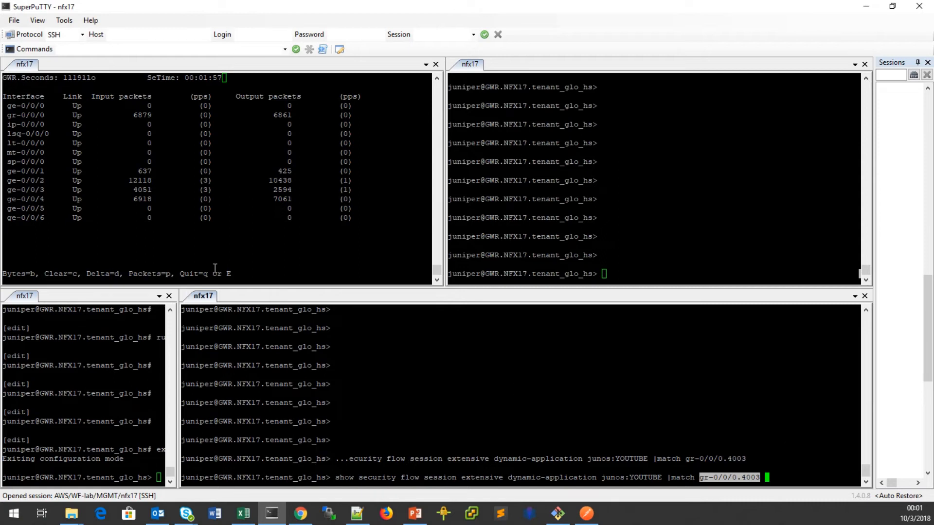
{"action": "left_click_drag", "start_coordinate": [8, 189], "coordinate": [35, 187]}
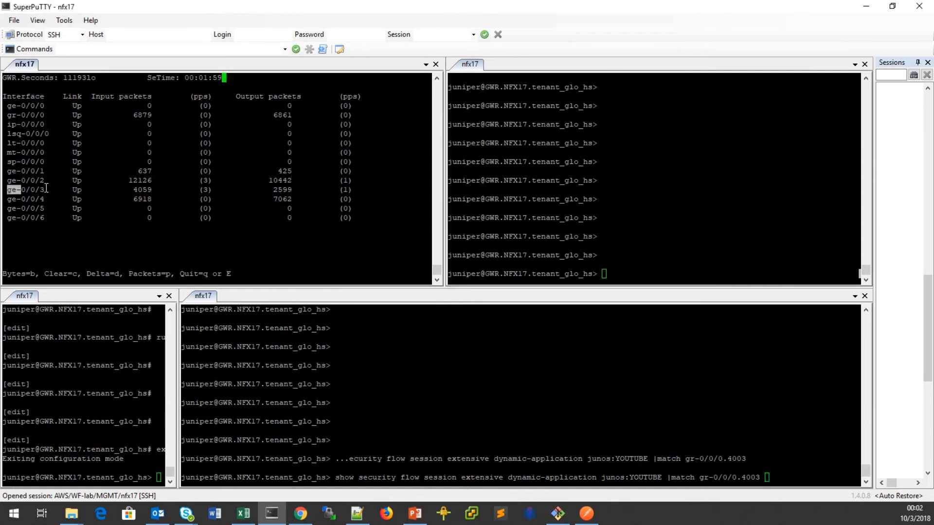
{"action": "left_click_drag", "start_coordinate": [699, 477], "coordinate": [759, 475]}
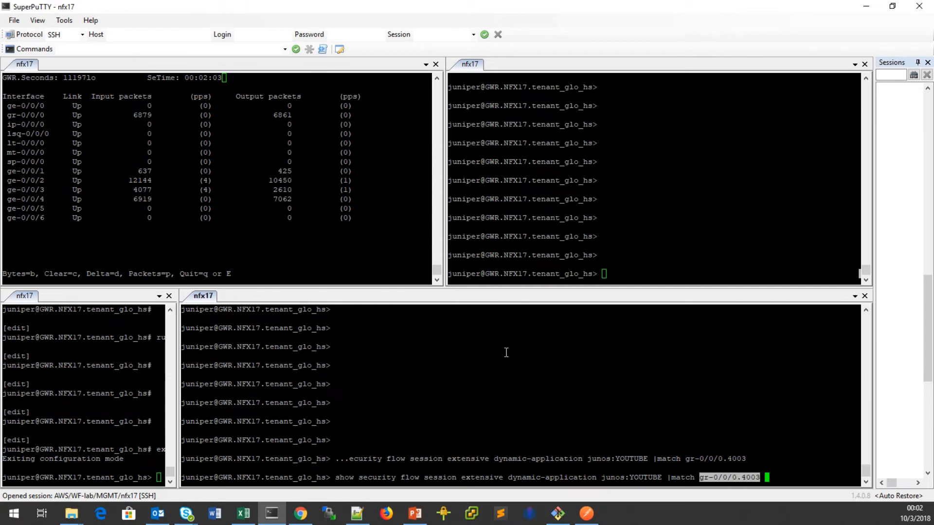
{"action": "left_click", "coordinate": [29, 188]}
{"action": "left_click_drag", "start_coordinate": [7, 190], "coordinate": [48, 190]}
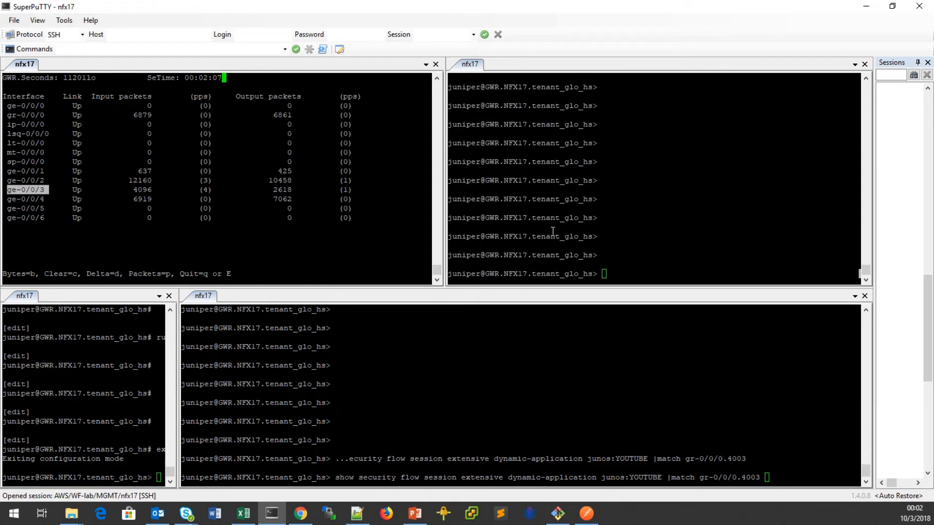
Recall the gr-0/0/0.4001 YOUTUBE session query in the top-right terminal and check ge-0/0/2 counters.
{"action": "left_click", "coordinate": [634, 251]}
{"action": "key", "text": "Up"}
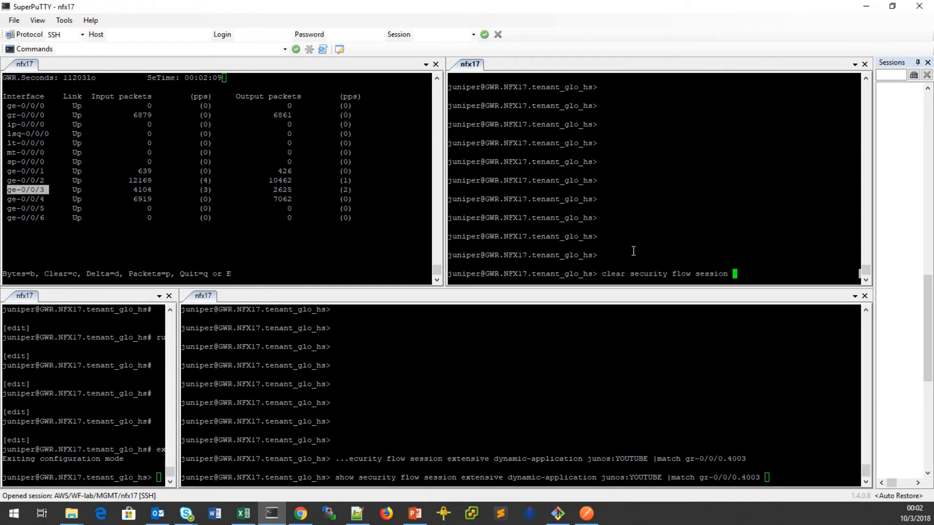
{"action": "key", "text": "Up"}
{"action": "key", "text": "Down"}
{"action": "key", "text": "Up"}
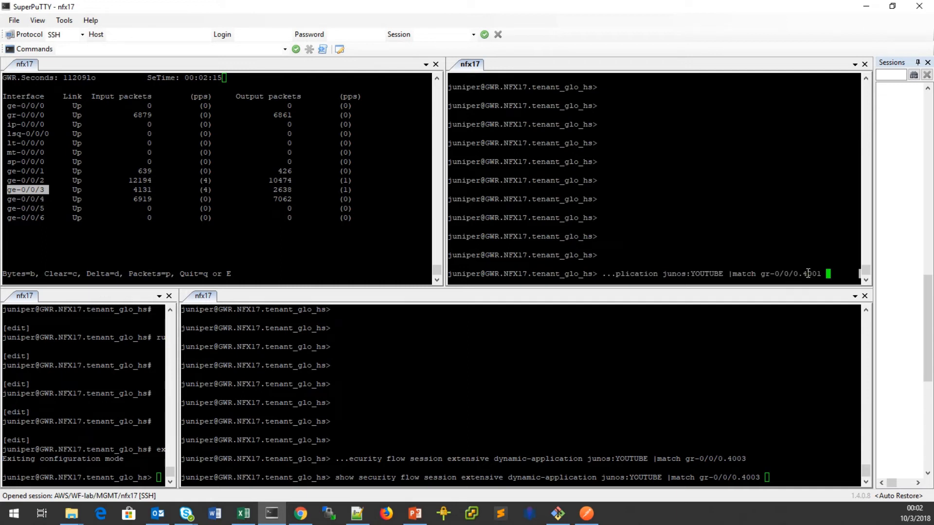
{"action": "left_click", "coordinate": [49, 180]}
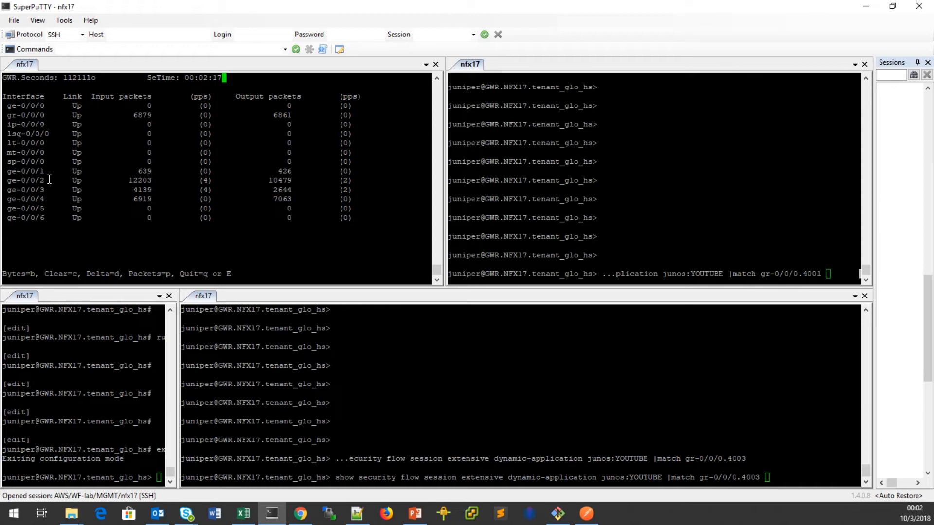
{"action": "left_click_drag", "start_coordinate": [5, 180], "coordinate": [49, 182]}
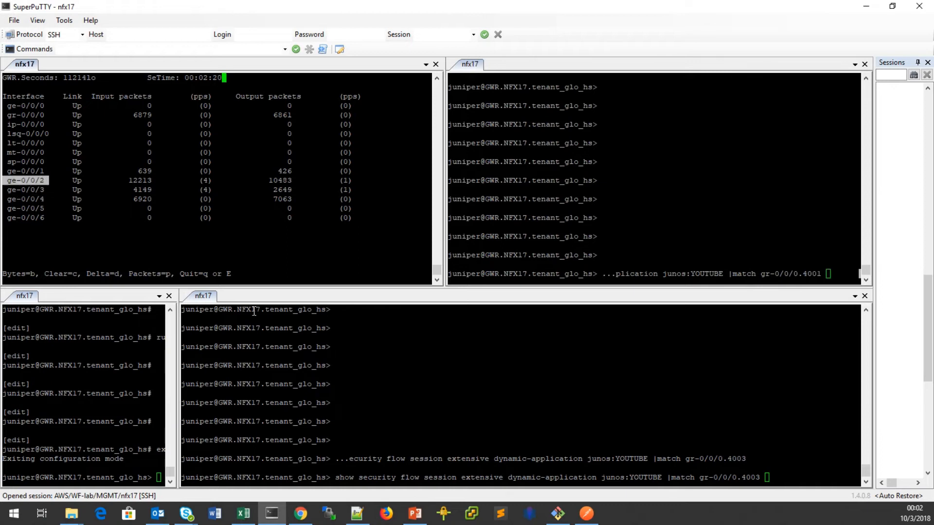
{"action": "left_click_drag", "start_coordinate": [178, 387], "coordinate": [447, 387]}
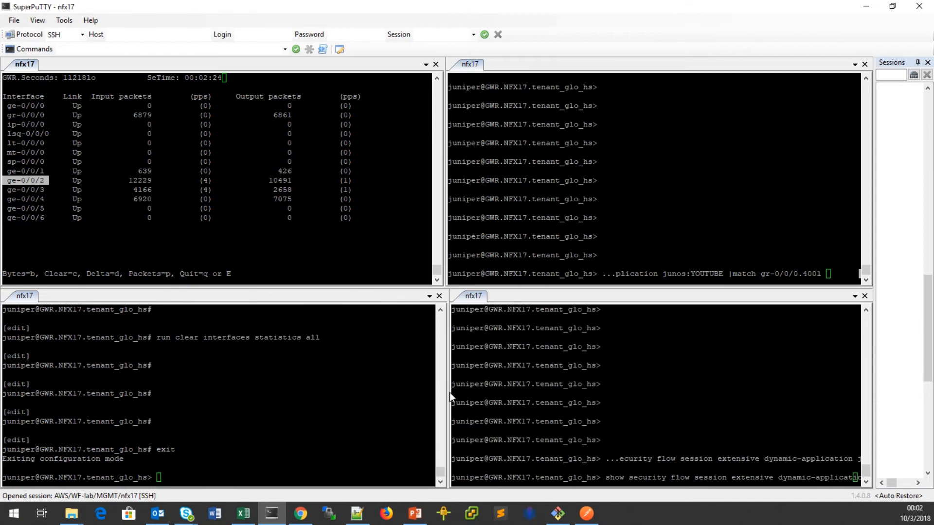
Run the YOUTUBE session query for gr-0/0/0.4001 in the top-right terminal, quitting the pager.
{"action": "left_click_drag", "start_coordinate": [450, 393], "coordinate": [444, 393]}
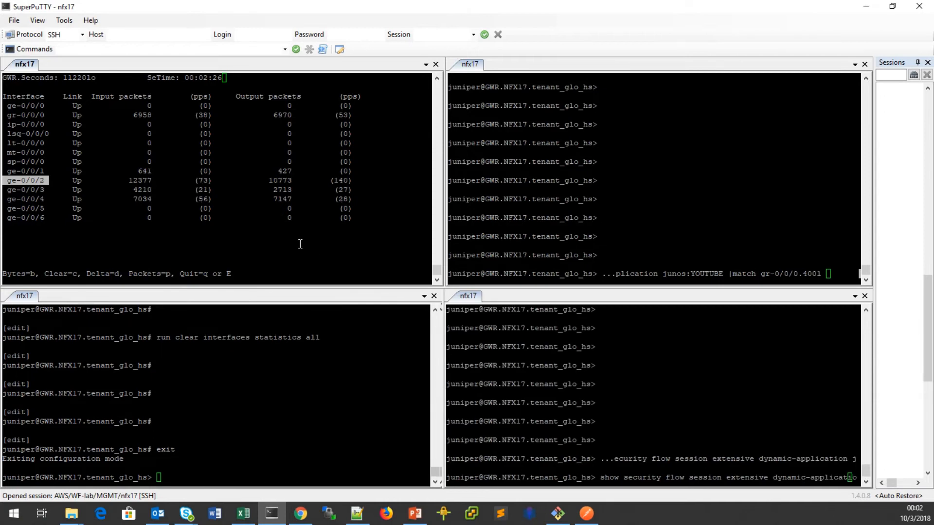
{"action": "left_click", "coordinate": [366, 192]}
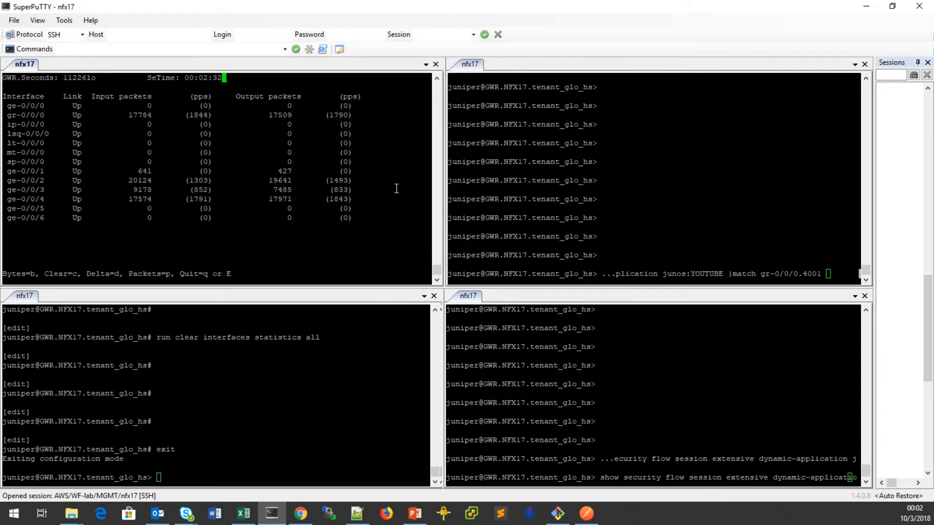
{"action": "left_click", "coordinate": [684, 235]}
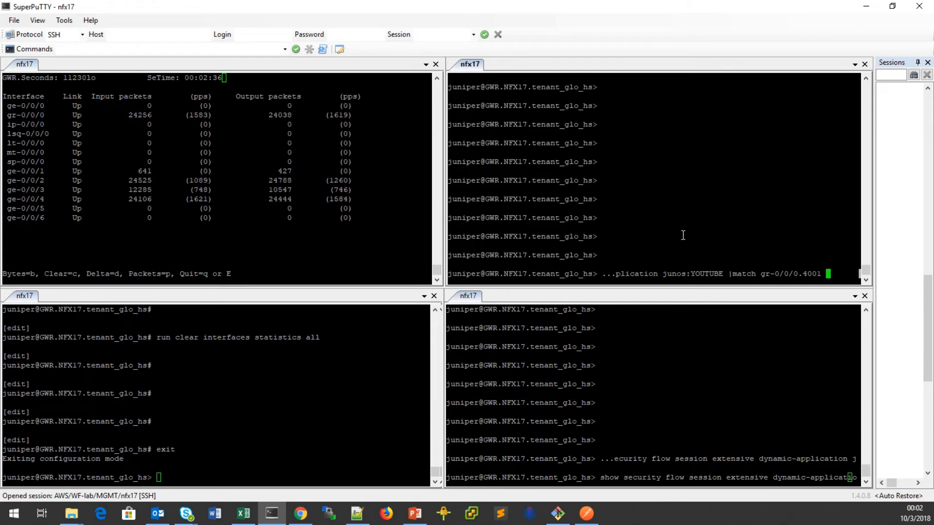
{"action": "key", "text": "Up"}
{"action": "key", "text": "Down"}
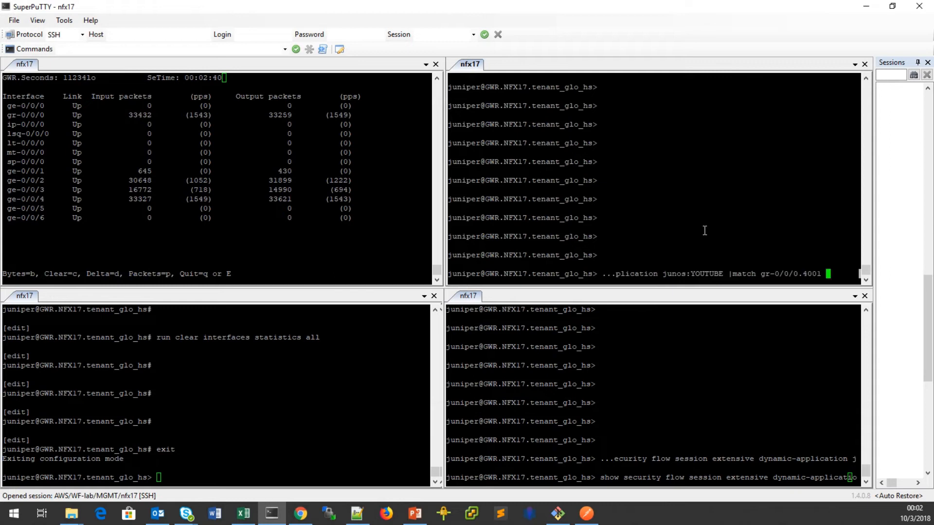
{"action": "key", "text": "Return"}
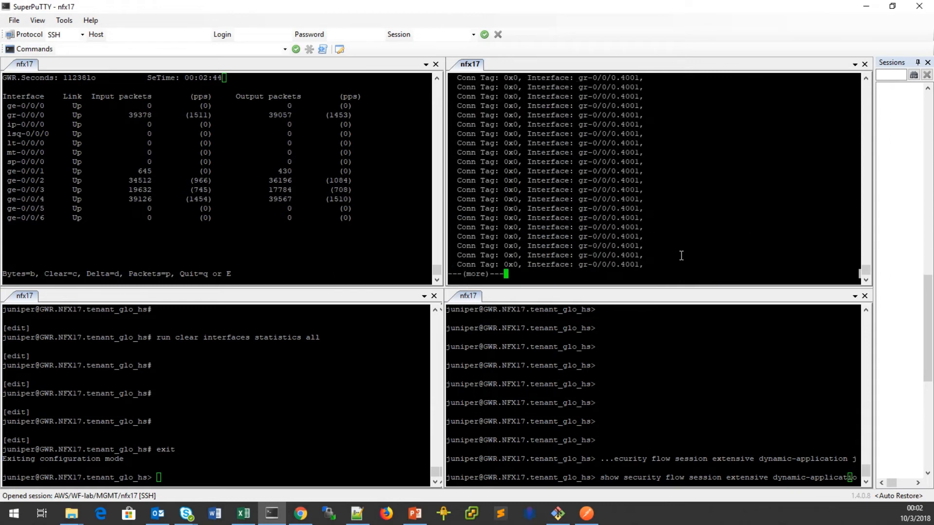
{"action": "key", "text": "q"}
Run the gr-0/0/0.4003 YOUTUBE session query, check ge-0/0/2 to ge-0/0/4 counters, and return to BreakingPoint statistics.
{"action": "left_click", "coordinate": [740, 404]}
{"action": "key", "text": "Return"}
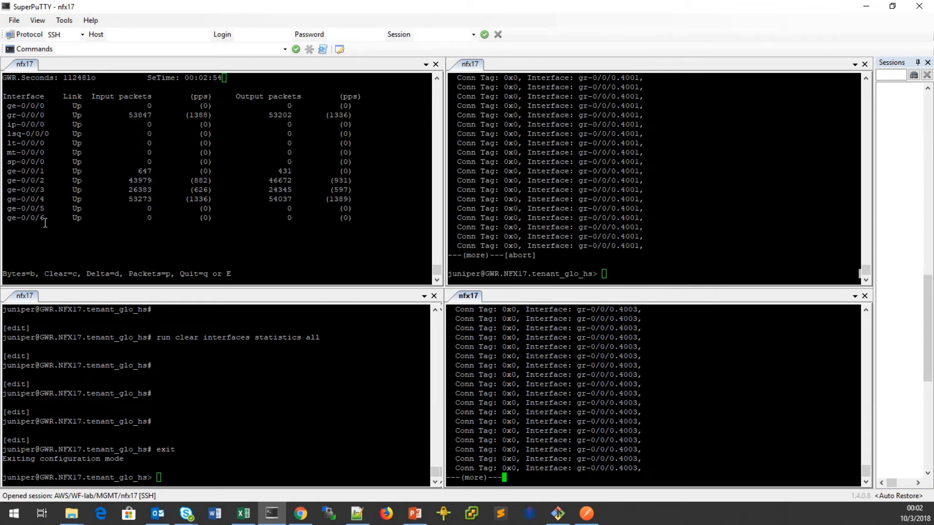
{"action": "left_click", "coordinate": [13, 185]}
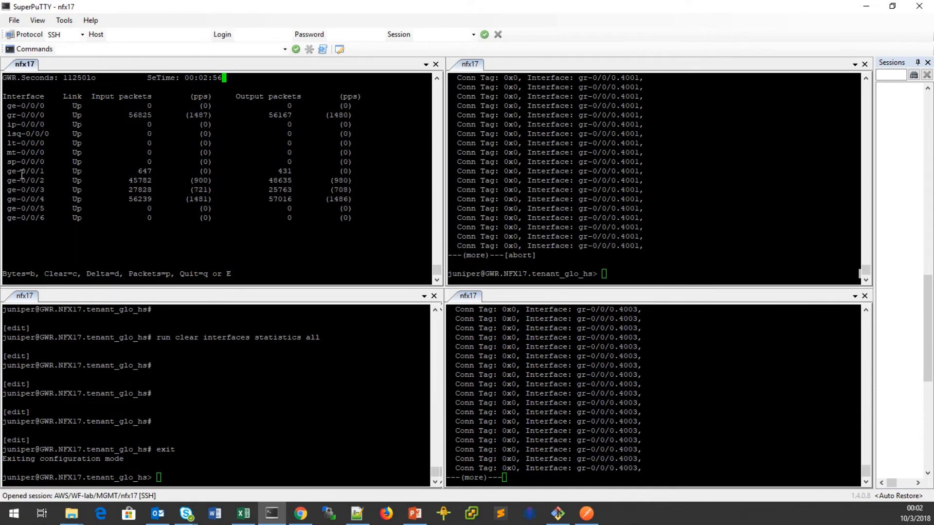
{"action": "left_click_drag", "start_coordinate": [11, 180], "coordinate": [373, 189]}
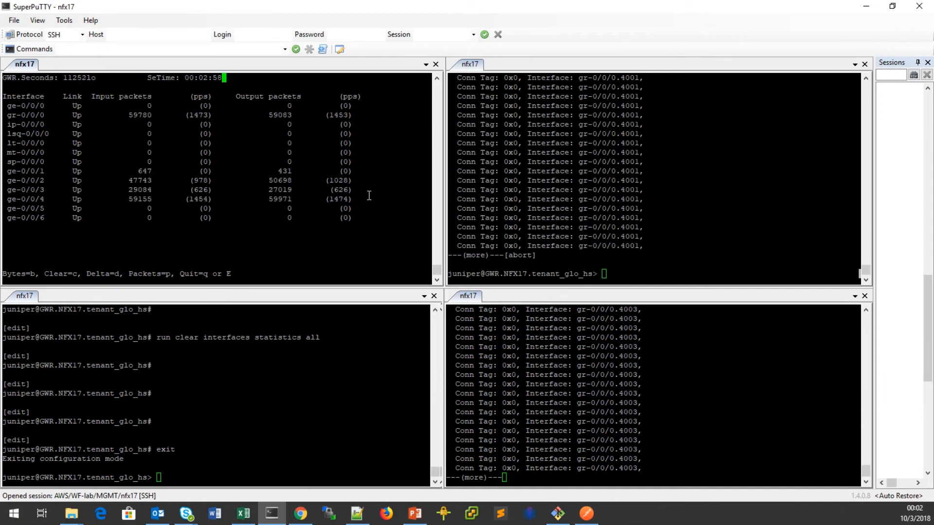
{"action": "left_click", "coordinate": [300, 513]}
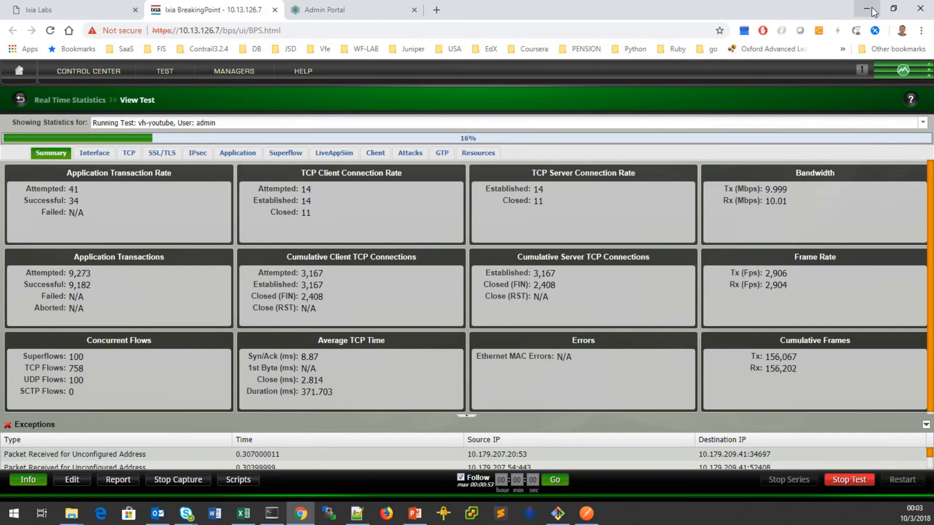
Stop the vh-youtube test at 18% and switch to the CSO Application SLA Profiles page.
{"action": "left_click", "coordinate": [869, 11]}
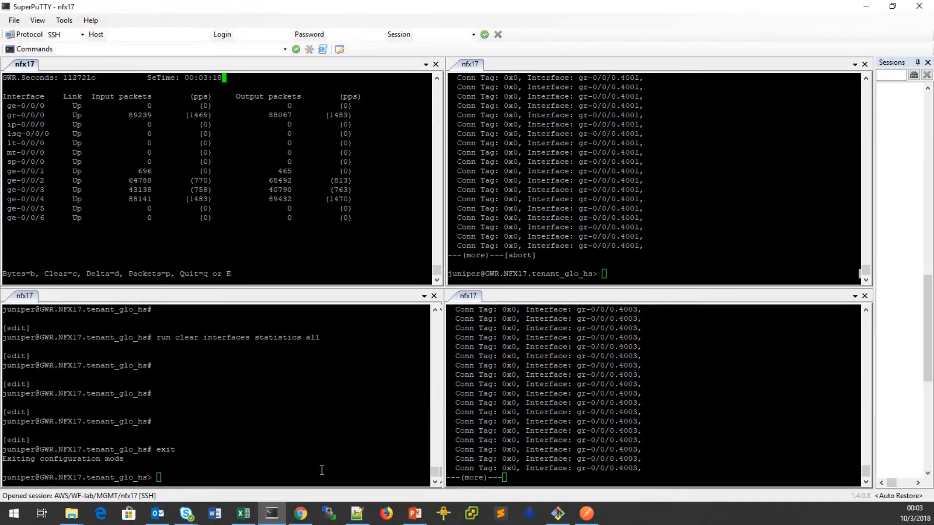
{"action": "left_click", "coordinate": [301, 513]}
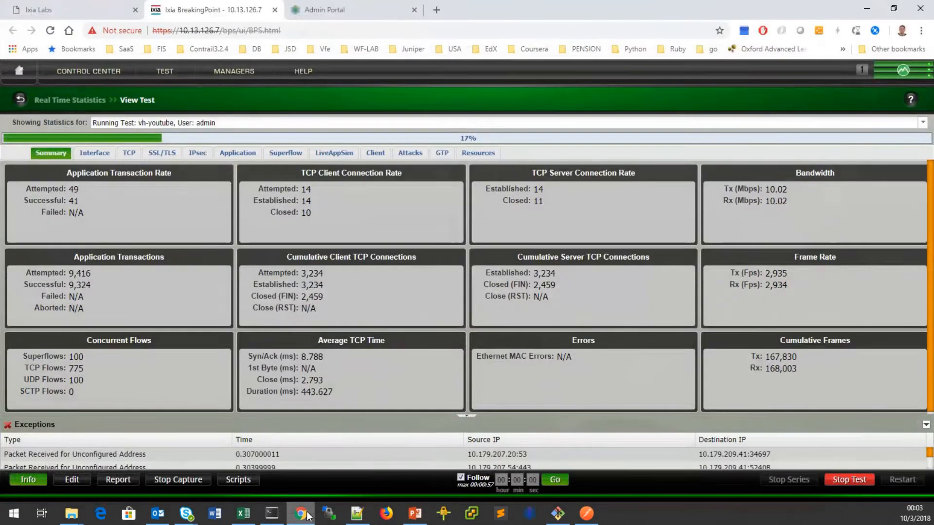
{"action": "left_click", "coordinate": [851, 481]}
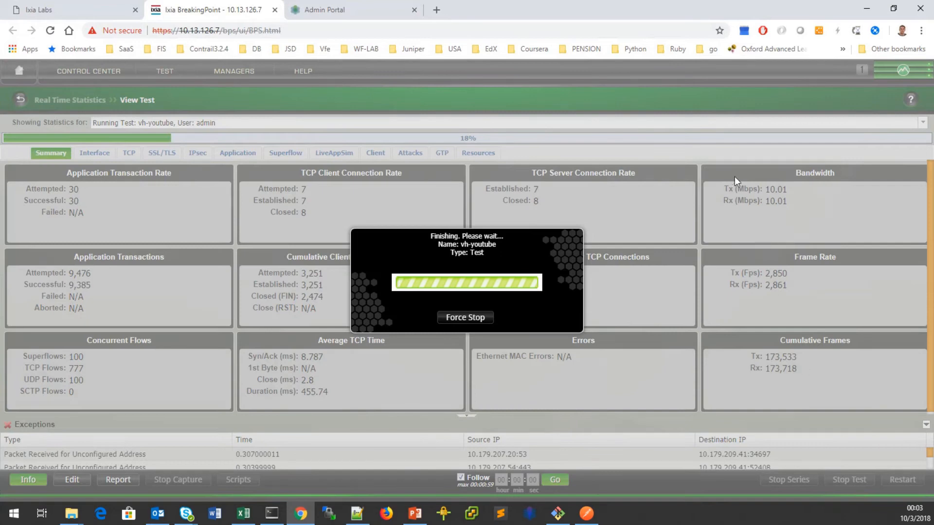
{"action": "left_click", "coordinate": [301, 513]}
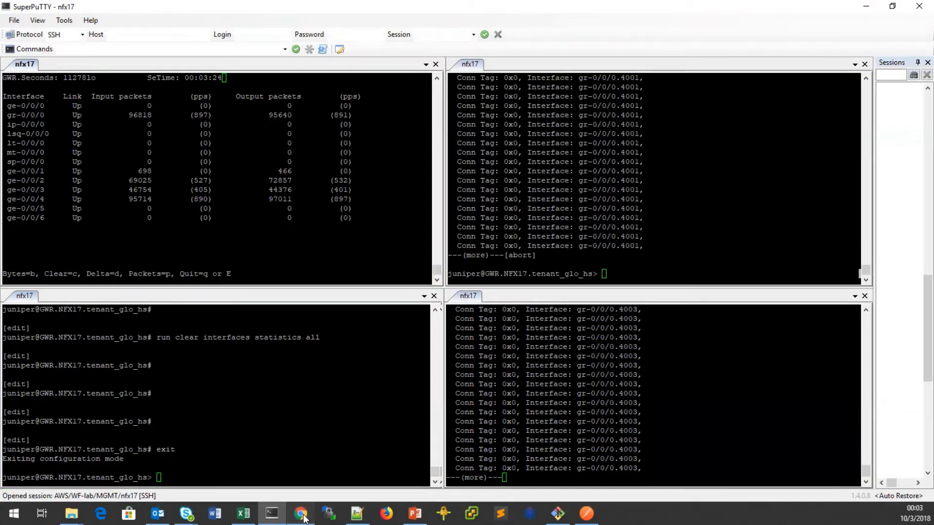
{"action": "left_click", "coordinate": [301, 513]}
{"action": "left_click", "coordinate": [357, 9]}
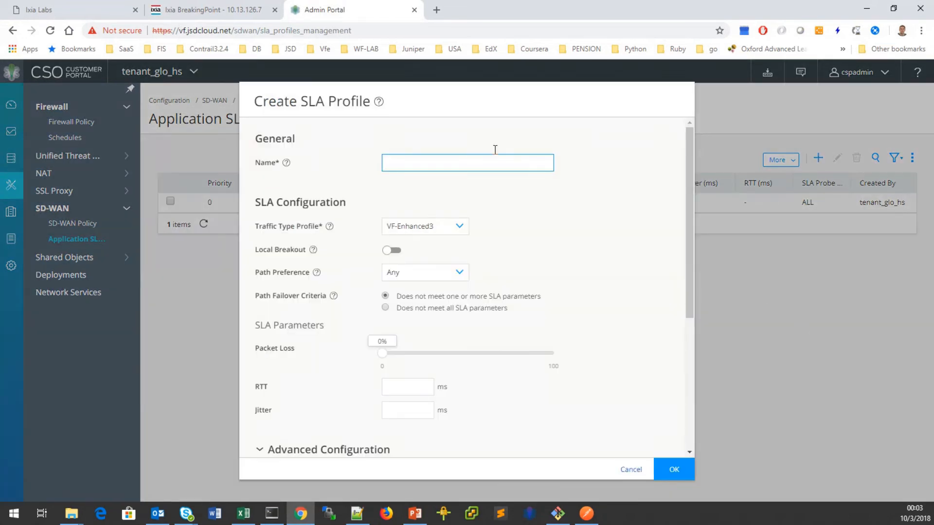
Create SLA profile 'MPLS' with path preference MPLS, then start a new SD-WAN Policy intent.
{"action": "left_click", "coordinate": [413, 164]}
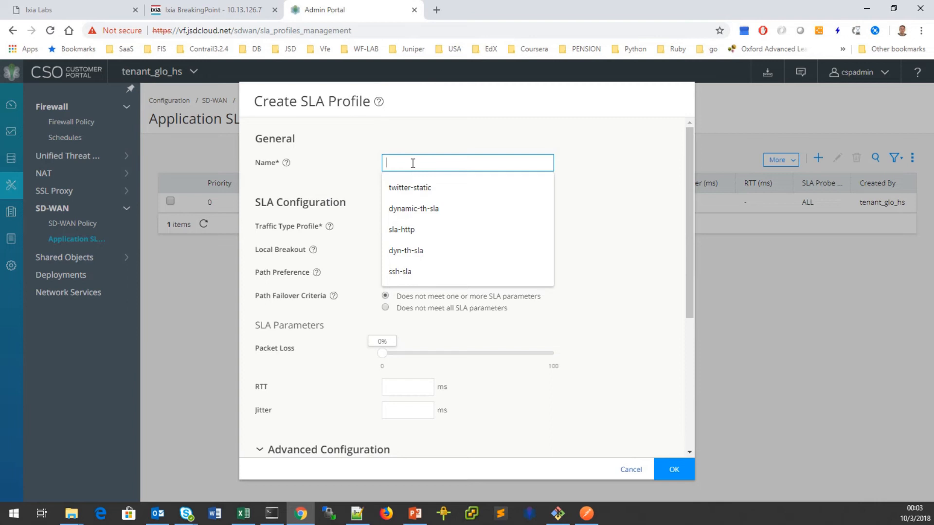
{"action": "type", "text": "MPLS"}
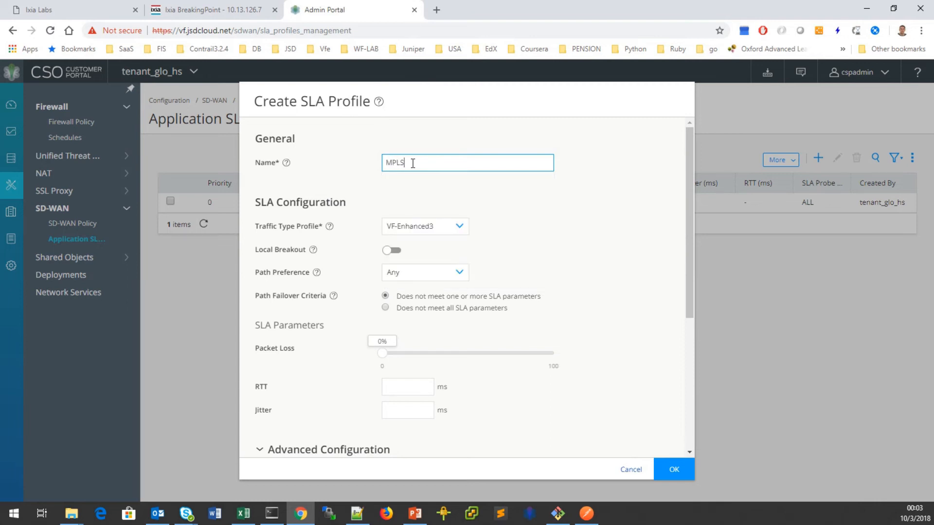
{"action": "left_click", "coordinate": [451, 274]}
{"action": "left_click", "coordinate": [429, 308]}
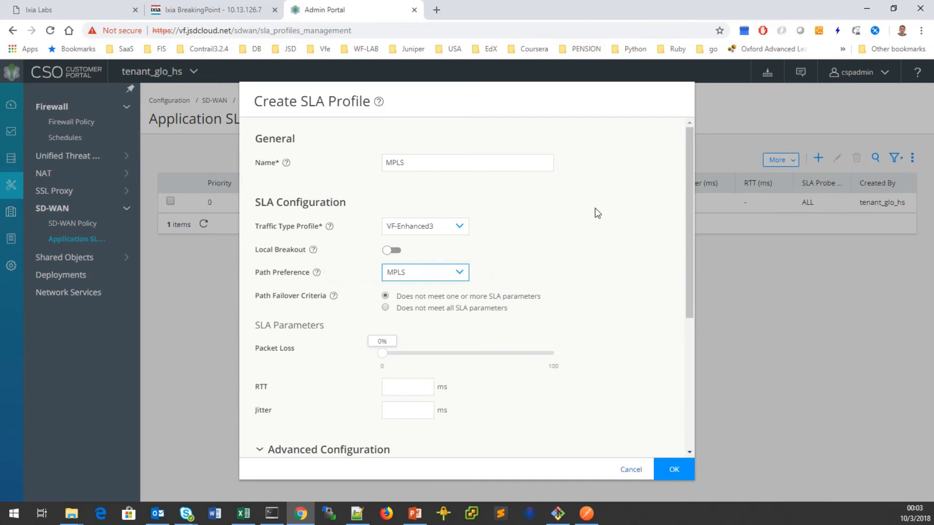
{"action": "left_click", "coordinate": [674, 470]}
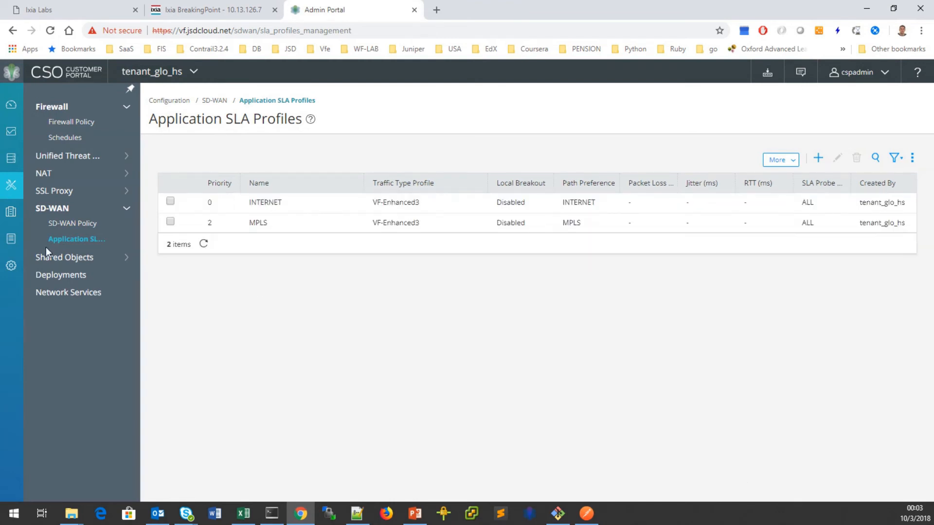
{"action": "left_click", "coordinate": [68, 225]}
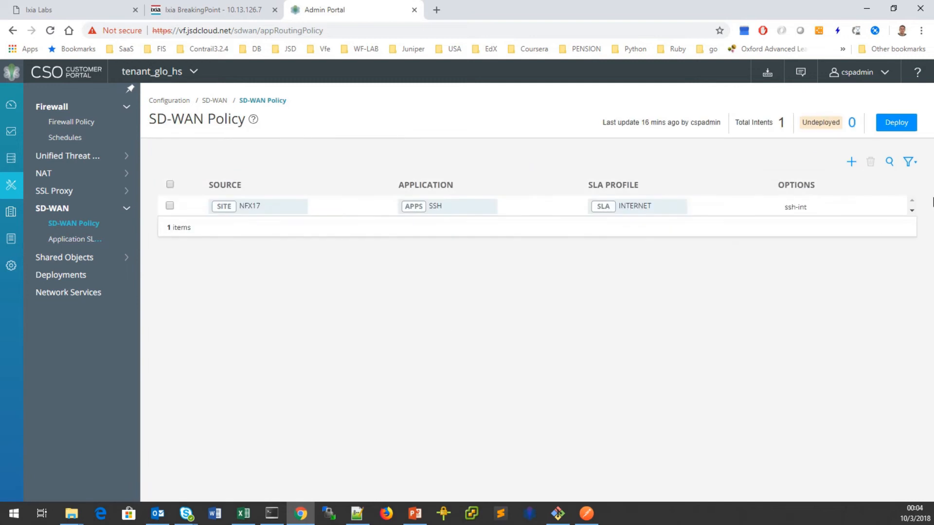
{"action": "left_click", "coordinate": [853, 163]}
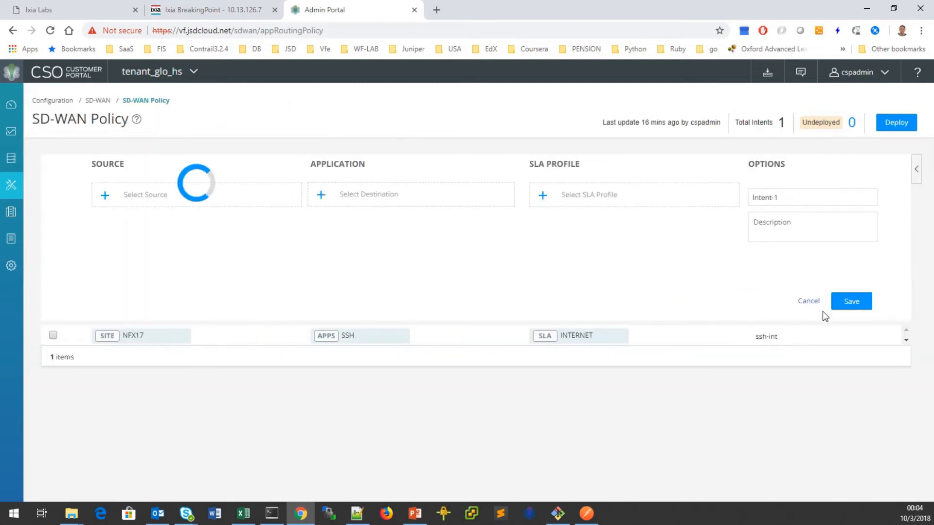
Save intent 'youtube-mpls': source site NFX17, application YOUTUBE, SLA profile MPLS.
{"action": "left_click", "coordinate": [116, 327]}
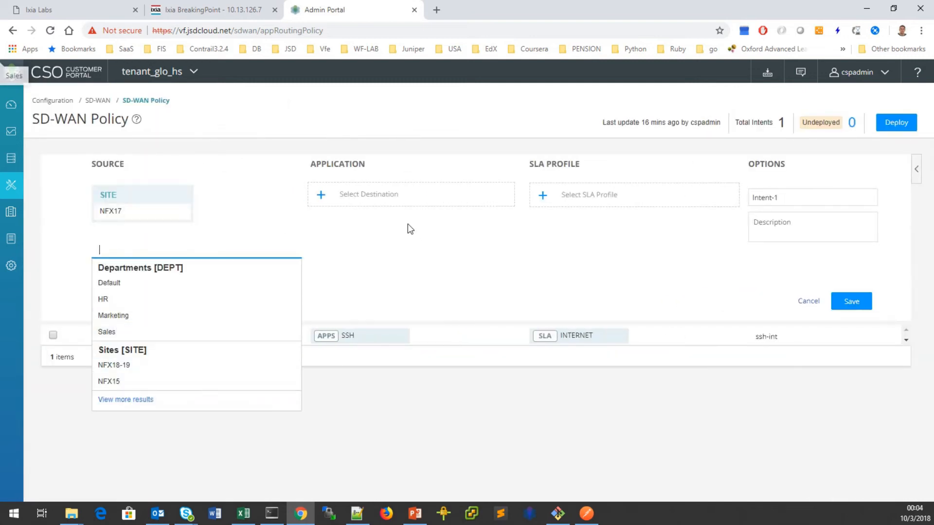
{"action": "left_click", "coordinate": [352, 199]}
{"action": "type", "text": "youtube"}
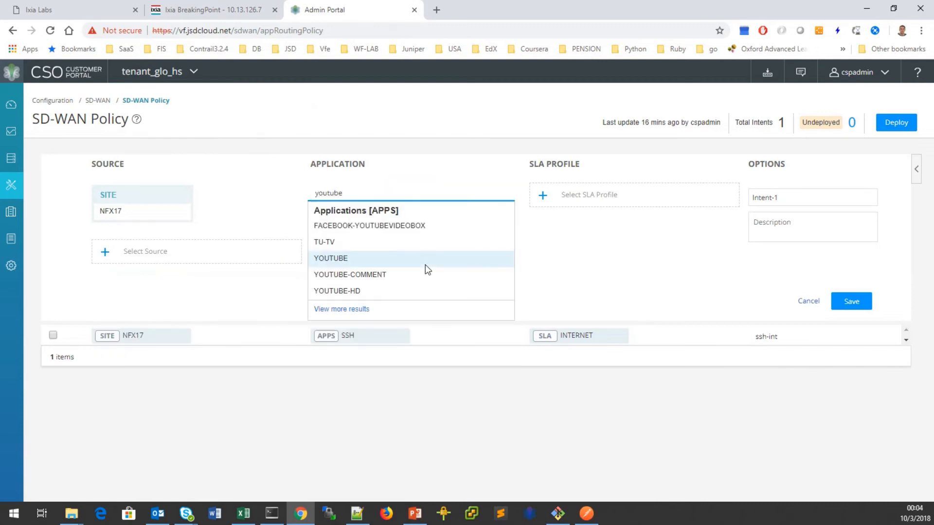
{"action": "left_click", "coordinate": [379, 256]}
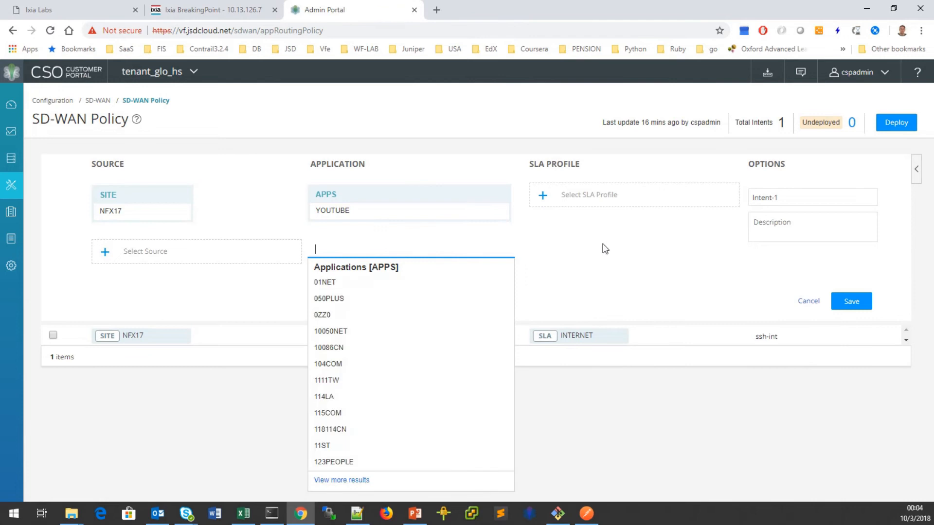
{"action": "left_click", "coordinate": [555, 195]}
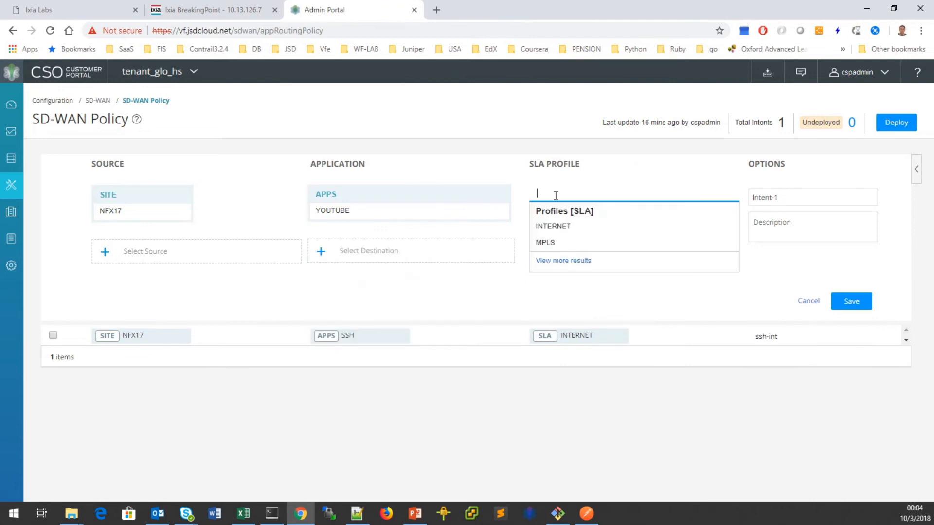
{"action": "left_click", "coordinate": [557, 242]}
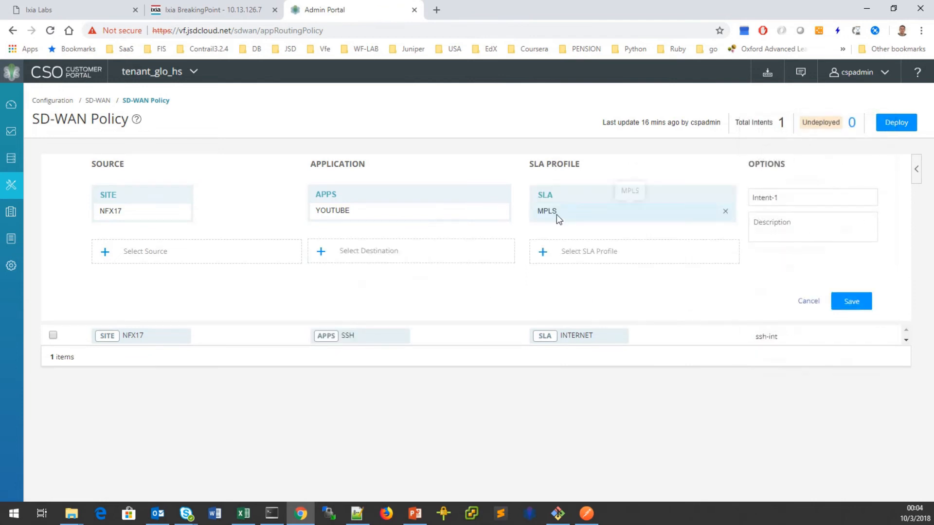
{"action": "triple_click", "coordinate": [784, 198]}
{"action": "type", "text": "youtube-mpls"}
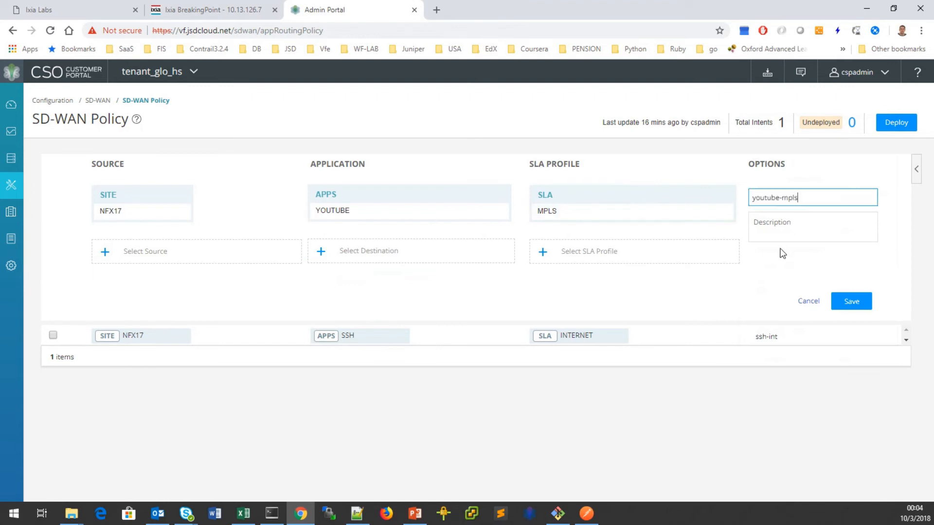
{"action": "left_click", "coordinate": [850, 300]}
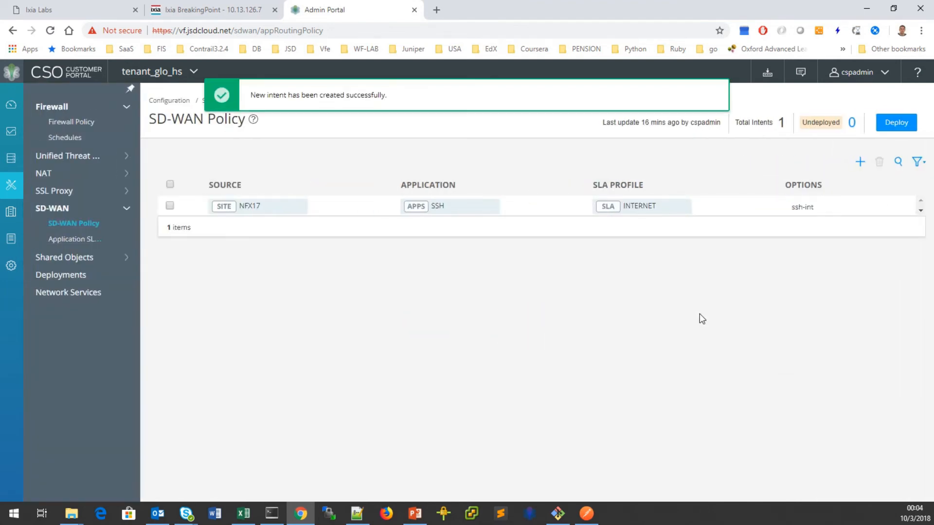
Deploy the SD-WAN policy with Run now, dismiss BreakingPoint's canceled-test notice, and return to SuperPuTTY.
{"action": "left_click", "coordinate": [896, 124]}
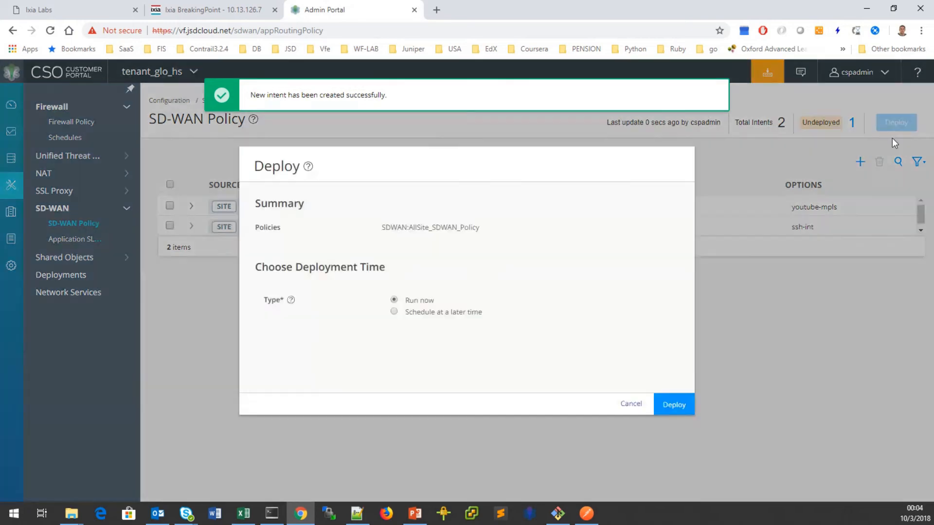
{"action": "left_click", "coordinate": [674, 406]}
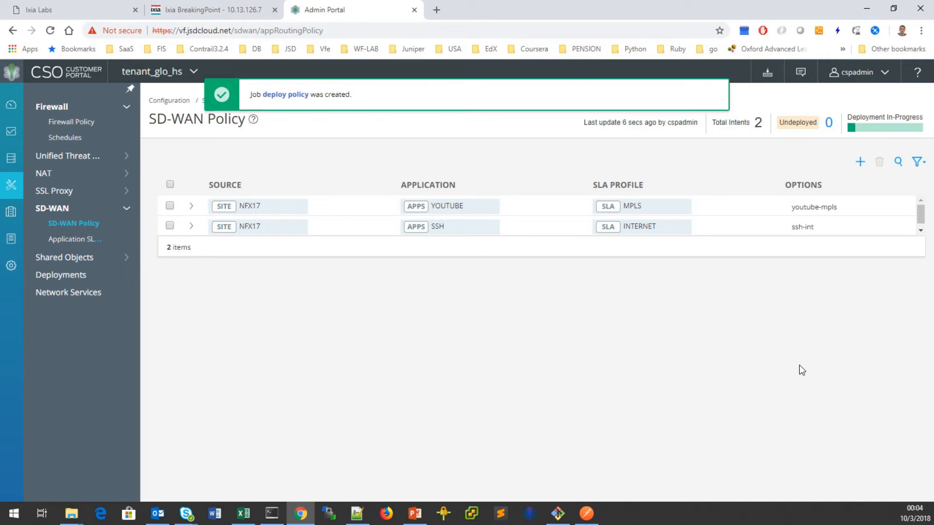
{"action": "left_click", "coordinate": [207, 13]}
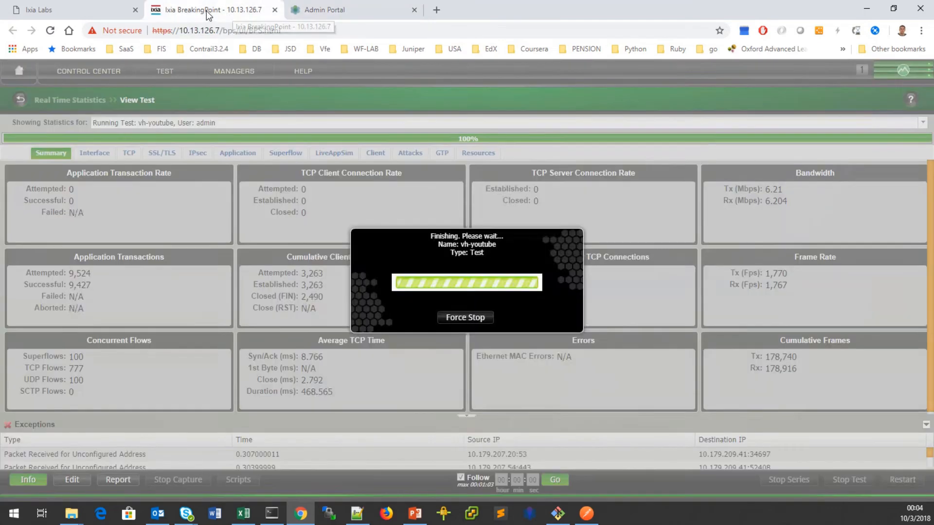
{"action": "left_click", "coordinate": [639, 458]}
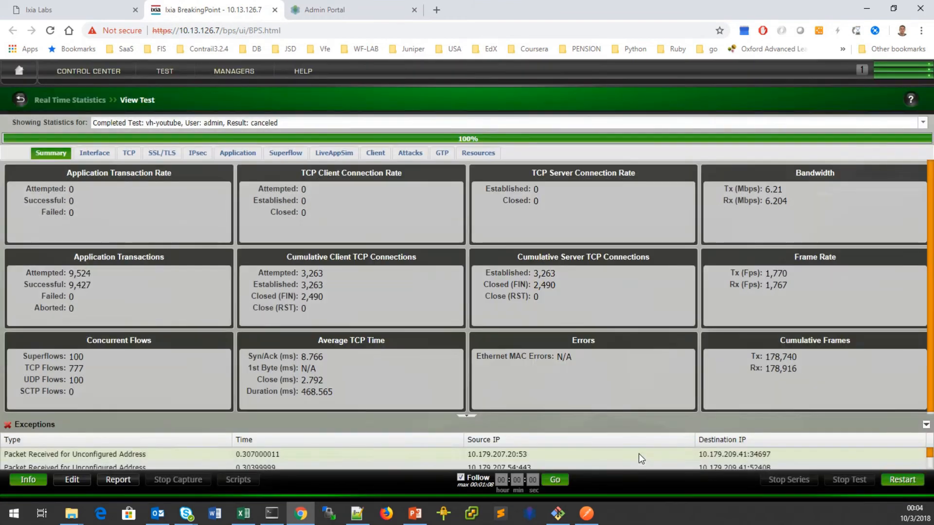
{"action": "left_click", "coordinate": [271, 514]}
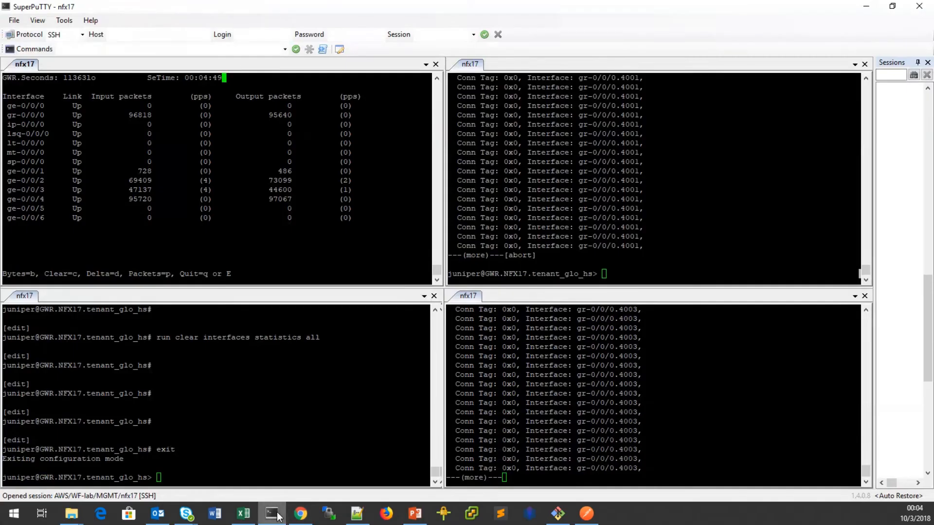
Quit the paused pager and run 'clear security flow session' on nfx17.
{"action": "left_click", "coordinate": [307, 461]}
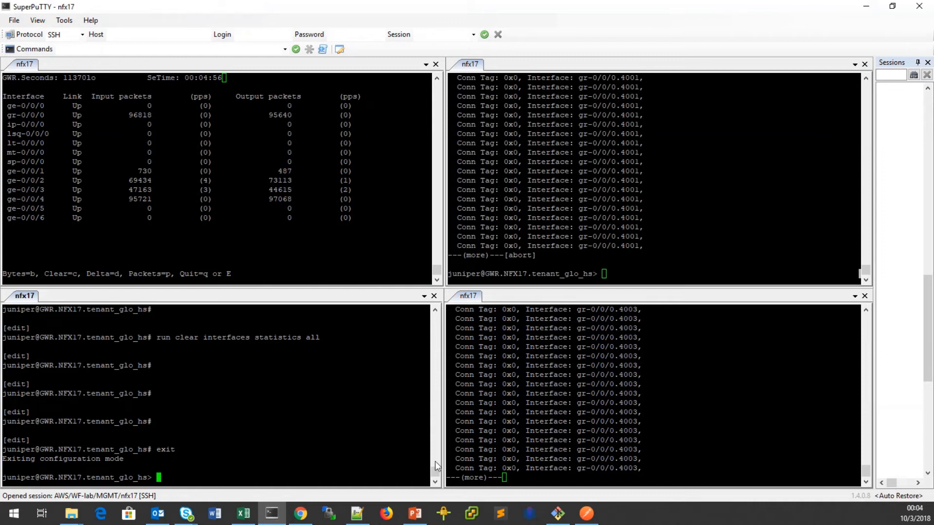
{"action": "left_click", "coordinate": [752, 424]}
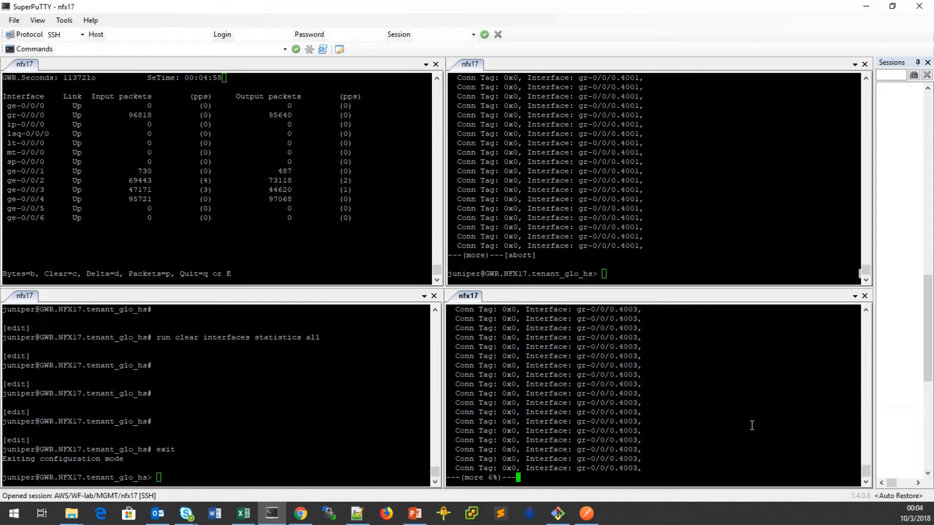
{"action": "key", "text": "q"}
{"action": "left_click", "coordinate": [662, 271]}
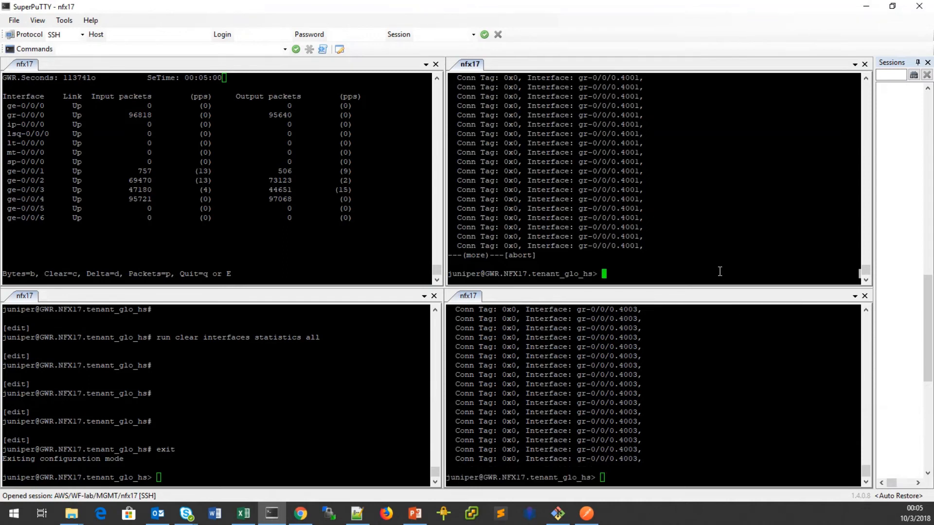
{"action": "type", "text": "clear security flow session"}
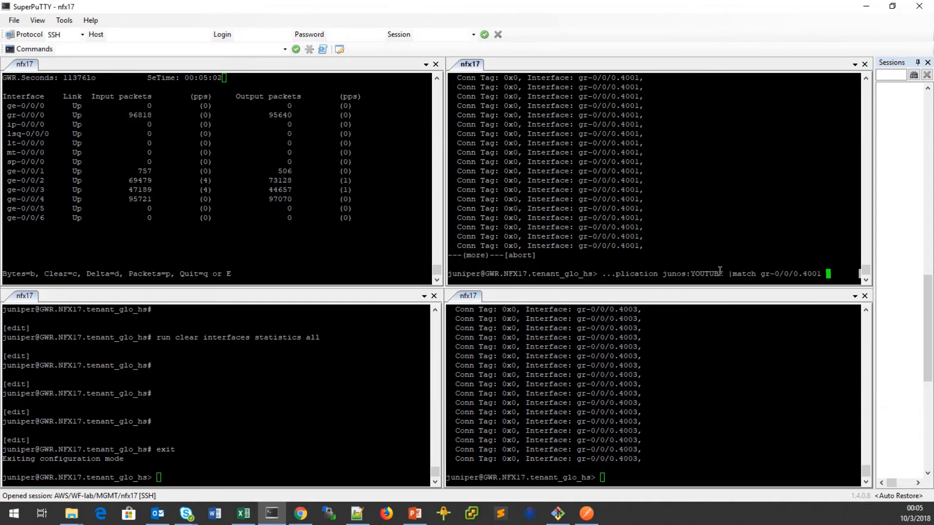
{"action": "key", "text": "Return"}
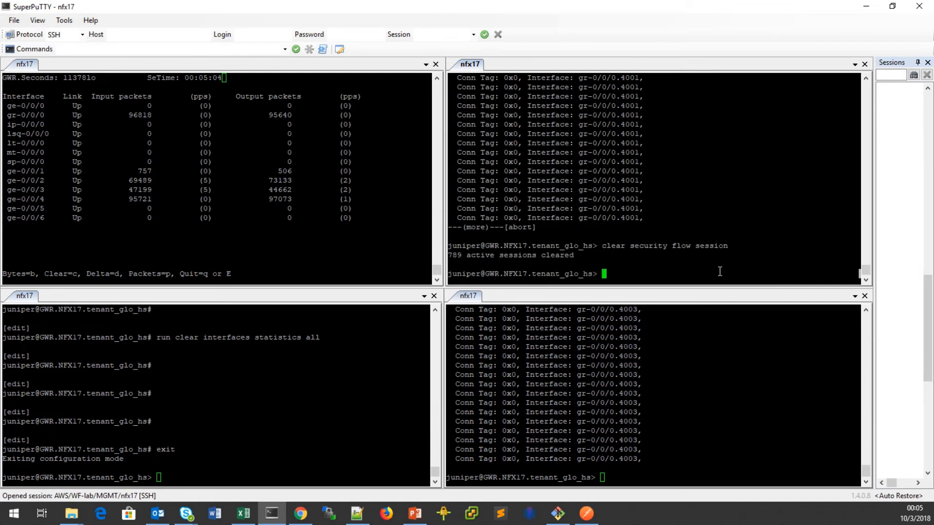
Rerun the YOUTUBE session checks on gr-0/0/0.4001 and gr-0/0/0.4003, then view BreakingPoint statistics.
{"action": "key", "text": "Up"}
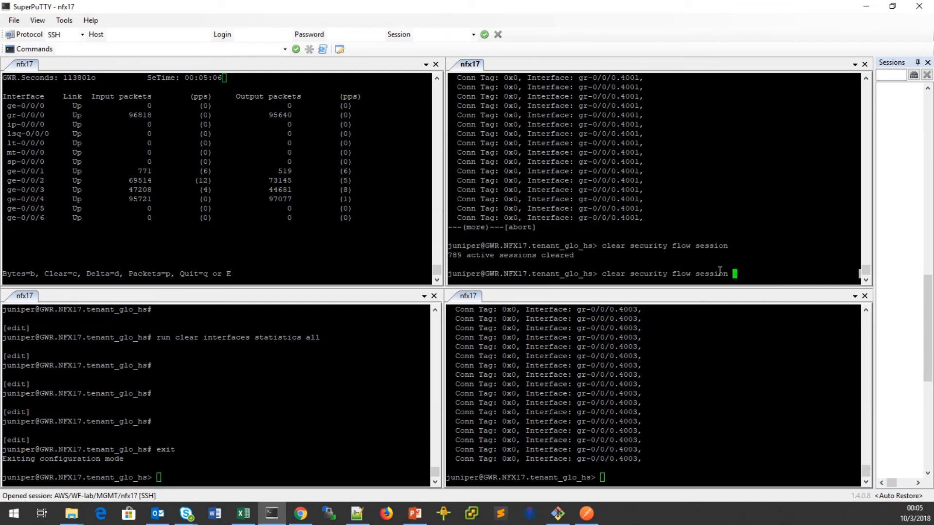
{"action": "key", "text": "Up"}
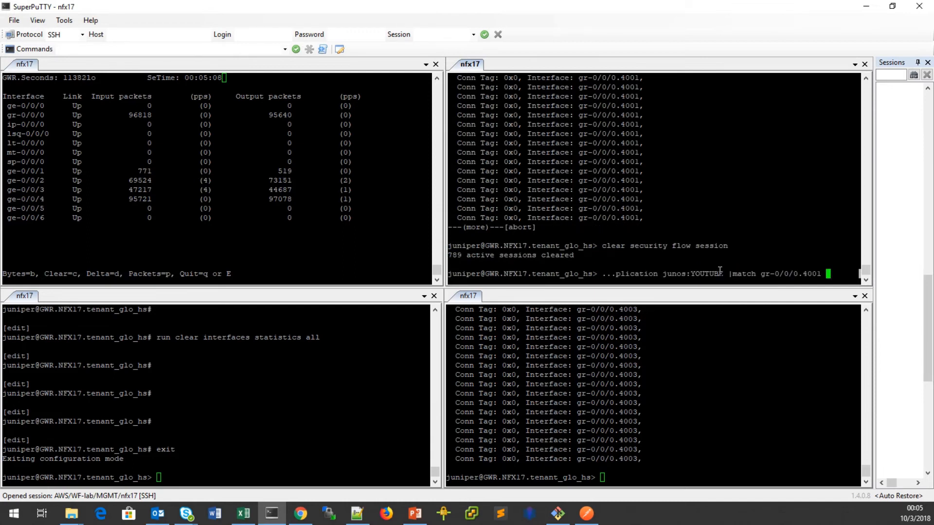
{"action": "key", "text": "Return"}
{"action": "left_click", "coordinate": [723, 388]}
{"action": "key", "text": "Up"}
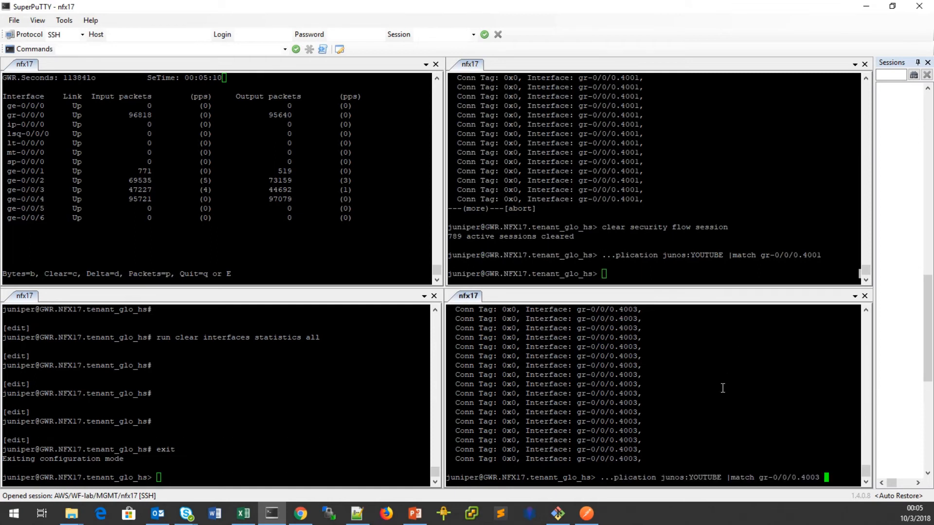
{"action": "key", "text": "Return"}
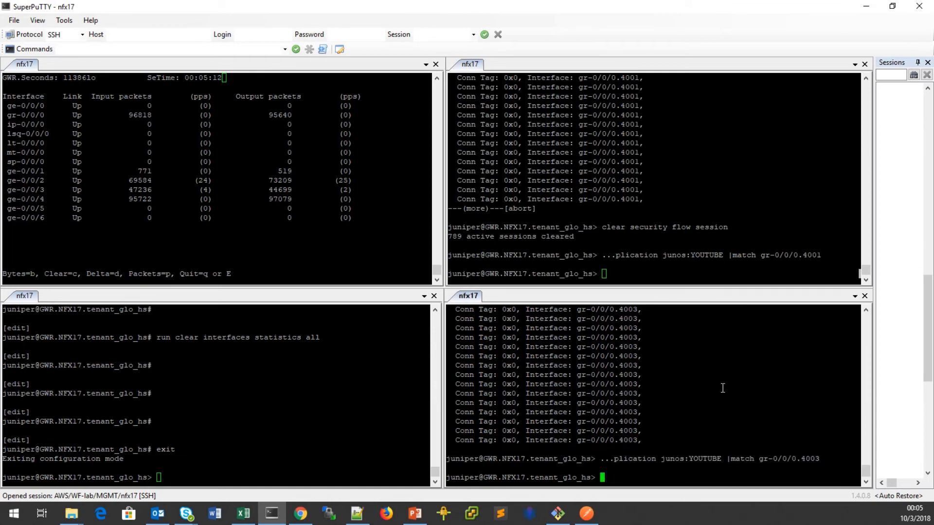
{"action": "left_click", "coordinate": [301, 513]}
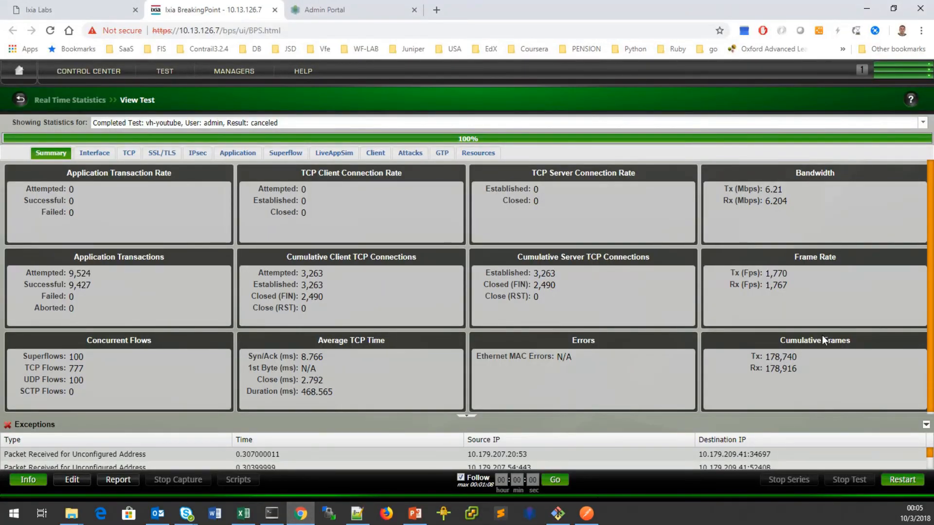
Confirm both SD-WAN intents deployed successfully in CSO, then return to the nfx17 configuration terminal.
{"action": "left_click", "coordinate": [311, 11]}
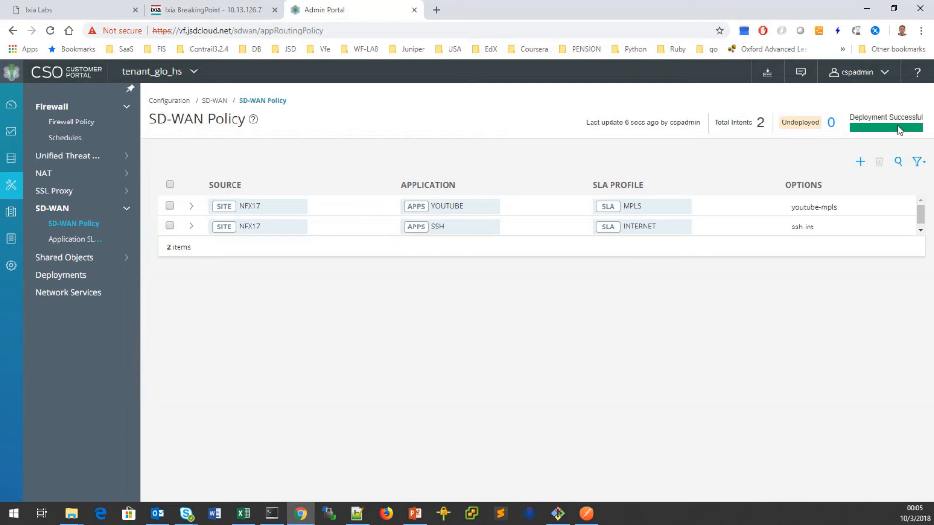
{"action": "left_click", "coordinate": [867, 8]}
{"action": "left_click", "coordinate": [312, 375]}
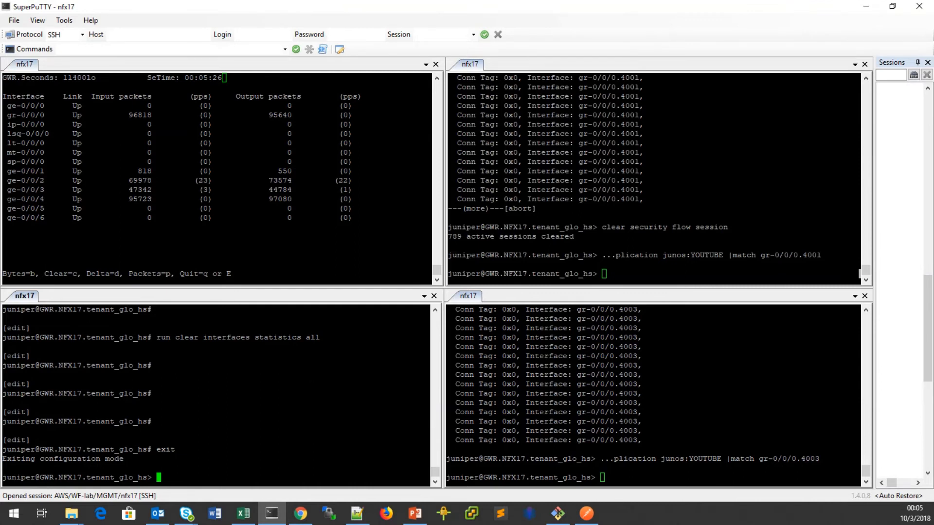
Look at the APBR Midstream Support slide, then widen the nfx17 configuration terminal.
{"action": "key", "text": "alt+Tab"}
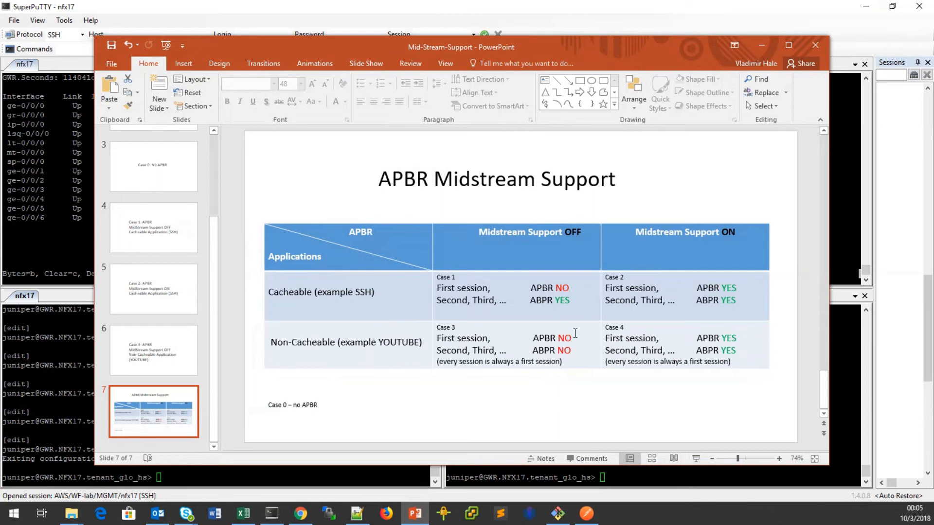
{"action": "left_click_drag", "start_coordinate": [583, 46], "coordinate": [0, 97]}
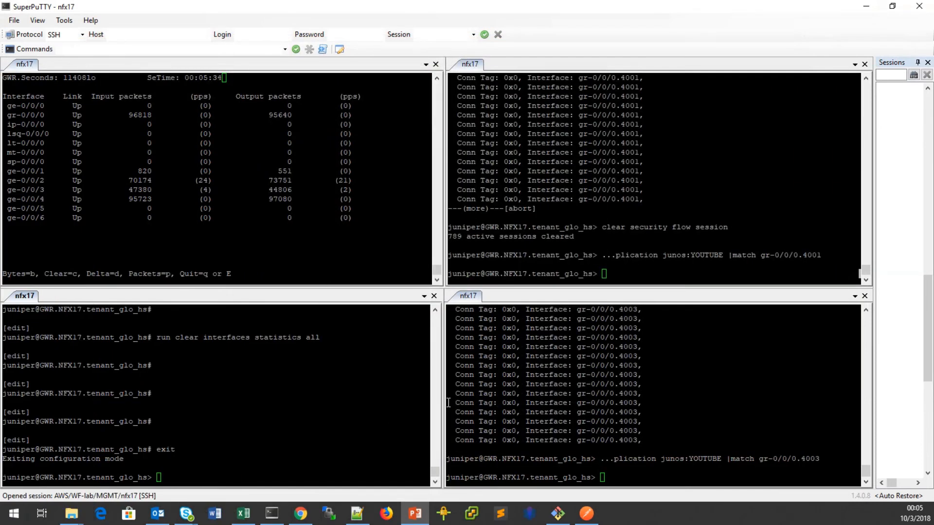
{"action": "left_click", "coordinate": [539, 392]}
{"action": "left_click_drag", "start_coordinate": [539, 393], "coordinate": [635, 389]}
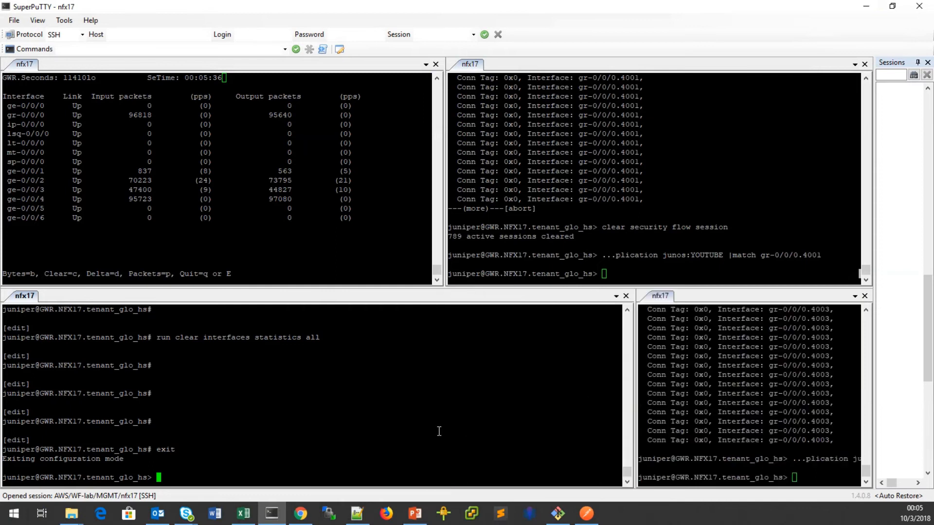
Enter configuration mode on nfx17 and list the configured APBR tunables.
{"action": "type", "text": "edit"}
{"action": "key", "text": "Return"}
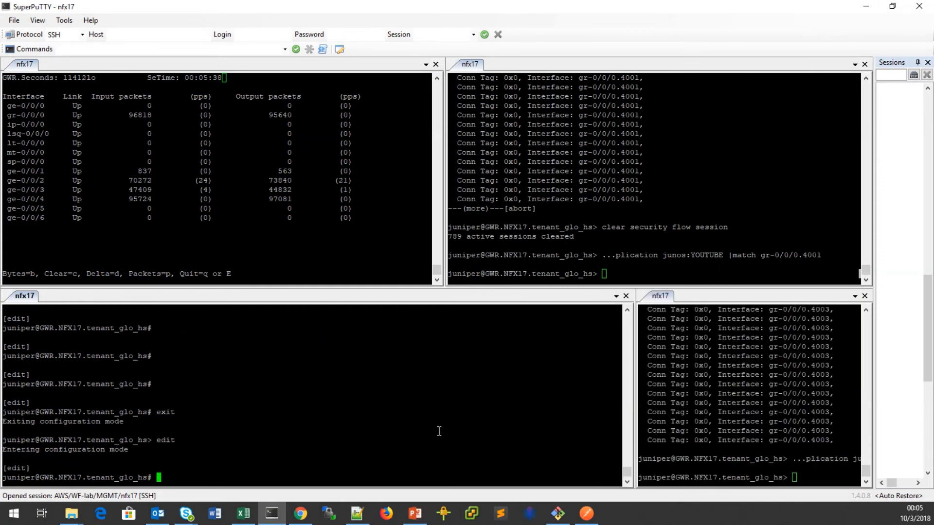
{"action": "type", "text": "show | display "}
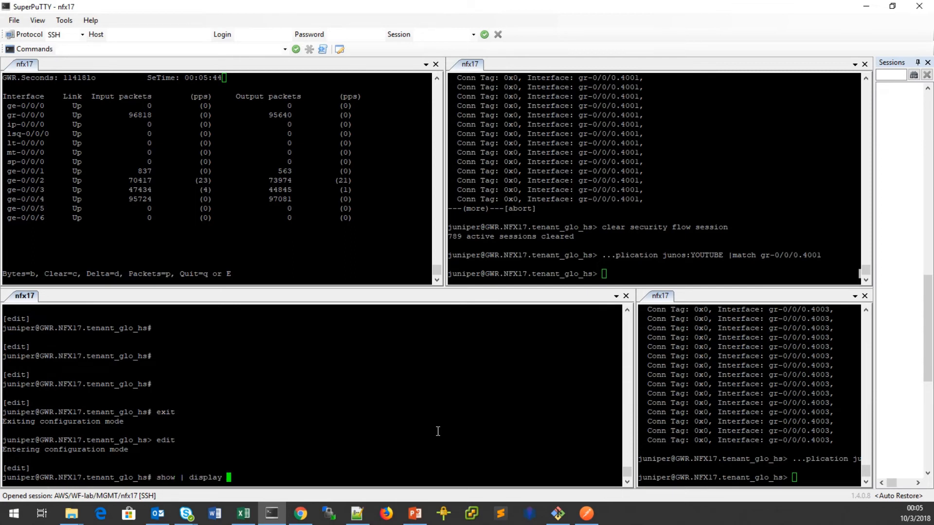
{"action": "type", "text": "set | match tunables"}
{"action": "key", "text": "Return"}
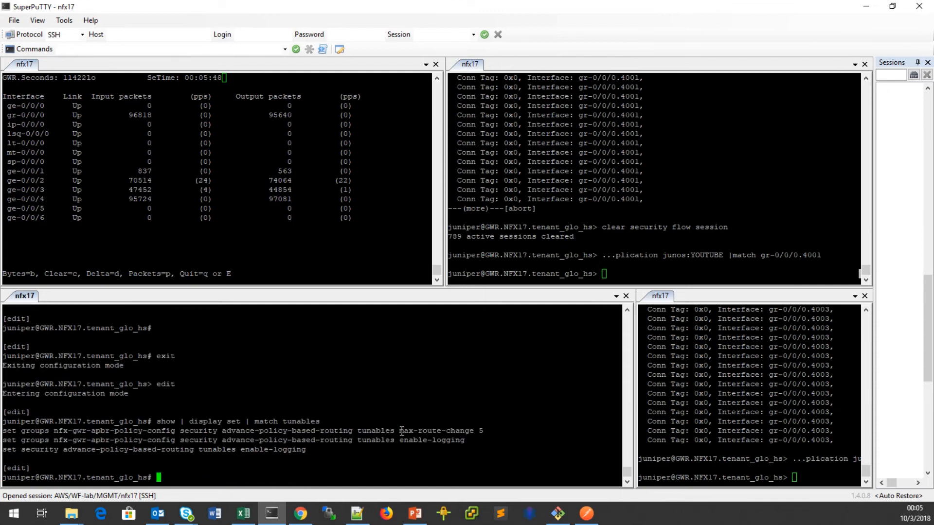
Set the APBR tunable max-route-change to 0, review the pending difference, and commit.
{"action": "left_click_drag", "start_coordinate": [8, 431], "coordinate": [473, 430]}
{"action": "right_click", "coordinate": [419, 475]}
{"action": "type", "text": "0"}
{"action": "key", "text": "Return"}
{"action": "type", "text": "show | compare"}
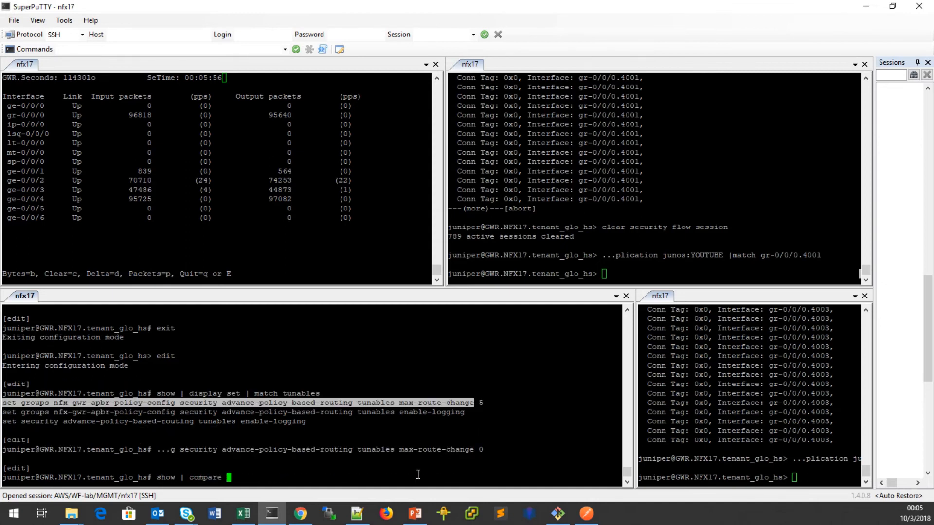
{"action": "key", "text": "Return"}
{"action": "type", "text": "commit"}
{"action": "key", "text": "Return"}
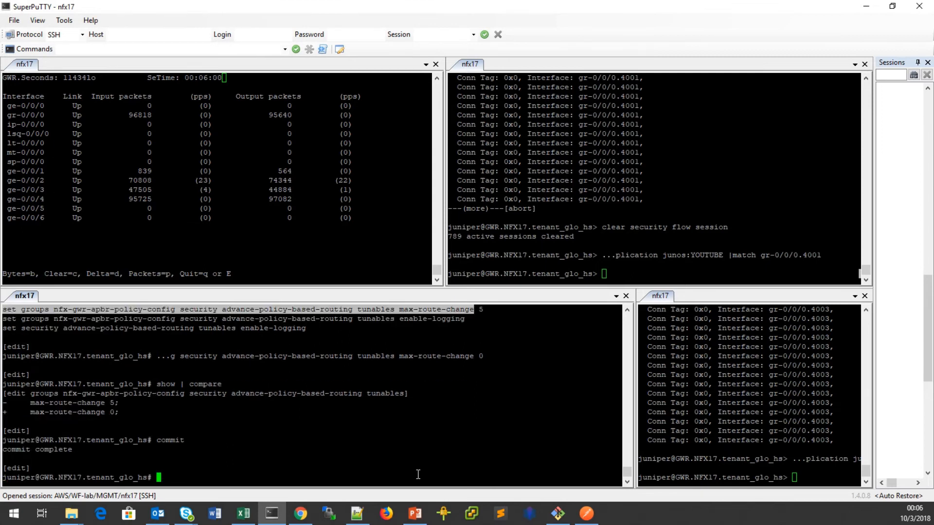
Restore the terminal pane widths and clear the APBR statistics on nfx17.
{"action": "left_click_drag", "start_coordinate": [634, 394], "coordinate": [447, 394]}
{"action": "left_click", "coordinate": [354, 454]}
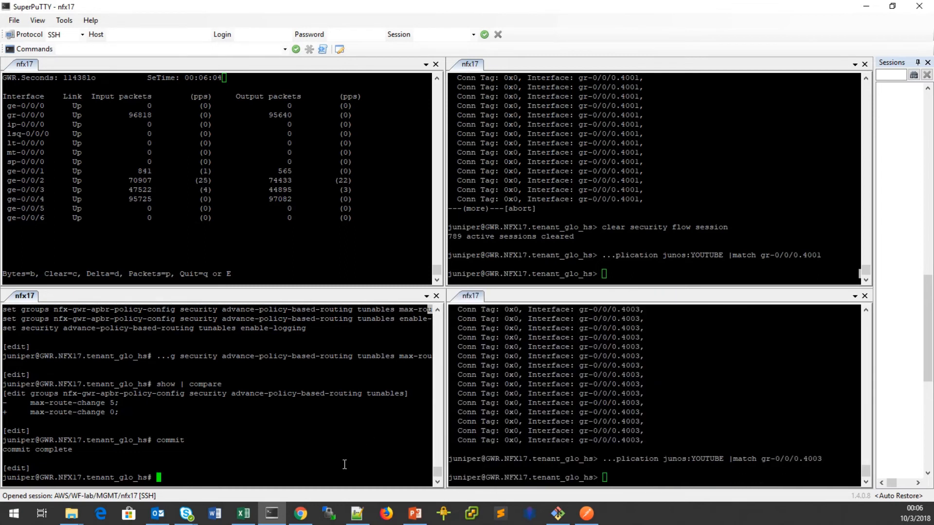
{"action": "type", "text": "run c"}
{"action": "type", "text": "lear sec"}
{"action": "type", "text": "urity advance-policy-based-routing "}
{"action": "type", "text": "statistics"}
{"action": "key", "text": "Return"}
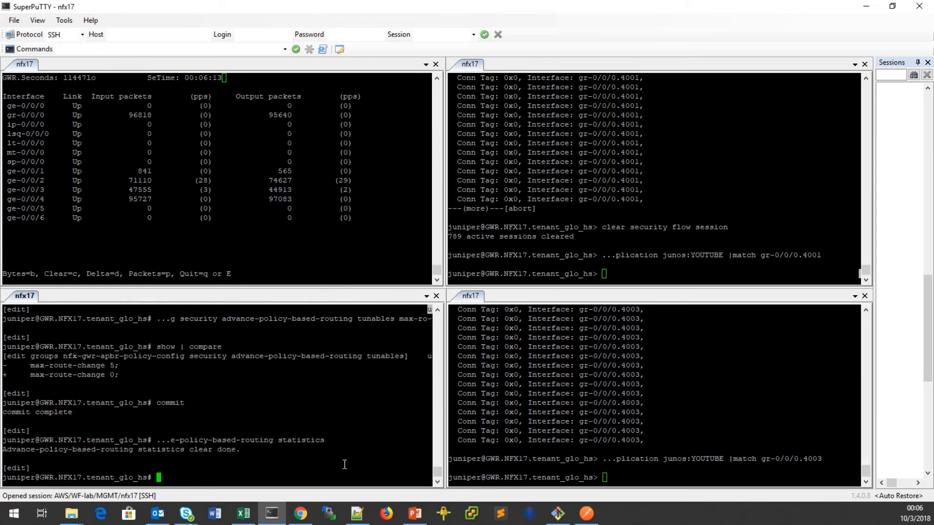
Try to show the APBR statistics from configuration mode, correcting the mistyped statistics keyword.
{"action": "type", "text": "show security advance-policy-based-routing stati"}
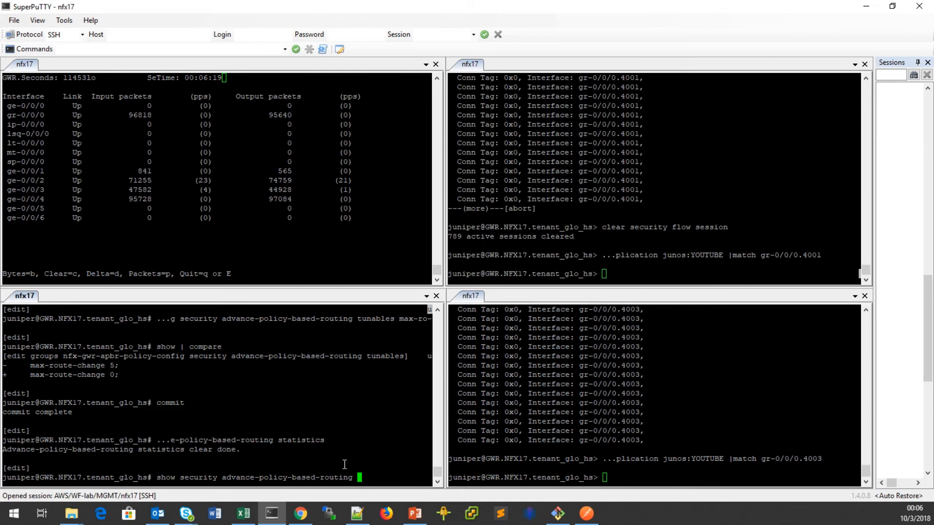
{"action": "key", "text": "Return"}
{"action": "key", "text": "BackSpace"}
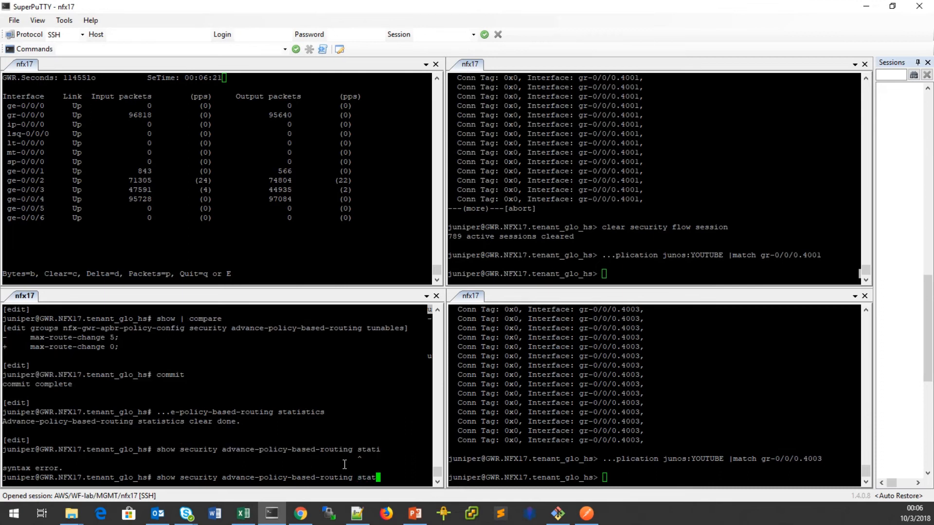
{"action": "key", "text": "Return"}
{"action": "key", "text": "BackSpace"}
{"action": "key", "text": "BackSpace"}
{"action": "key", "text": "BackSpace"}
{"action": "key", "text": "BackSpace"}
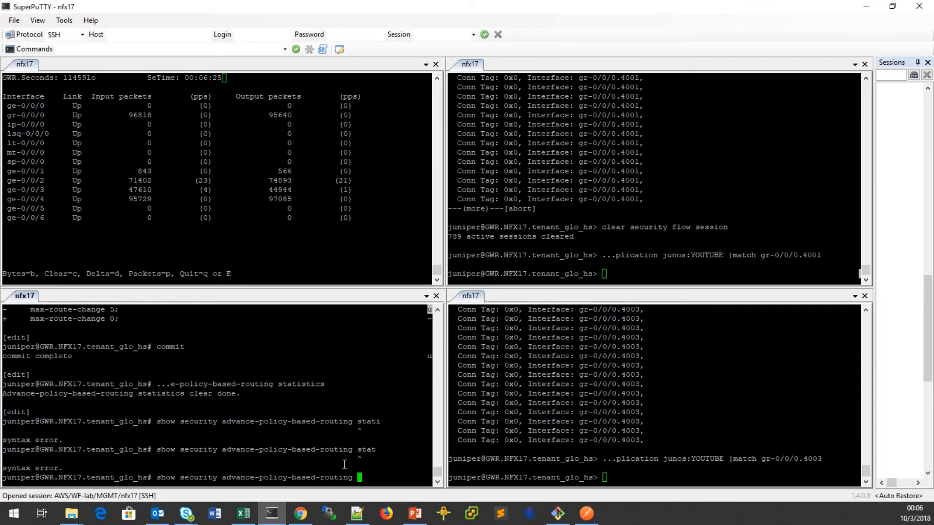
{"action": "type", "text": "stat"}
{"action": "key", "text": "Return"}
{"action": "key", "text": "BackSpace"}
{"action": "key", "text": "BackSpace"}
{"action": "key", "text": "BackSpace"}
{"action": "key", "text": "BackSpace"}
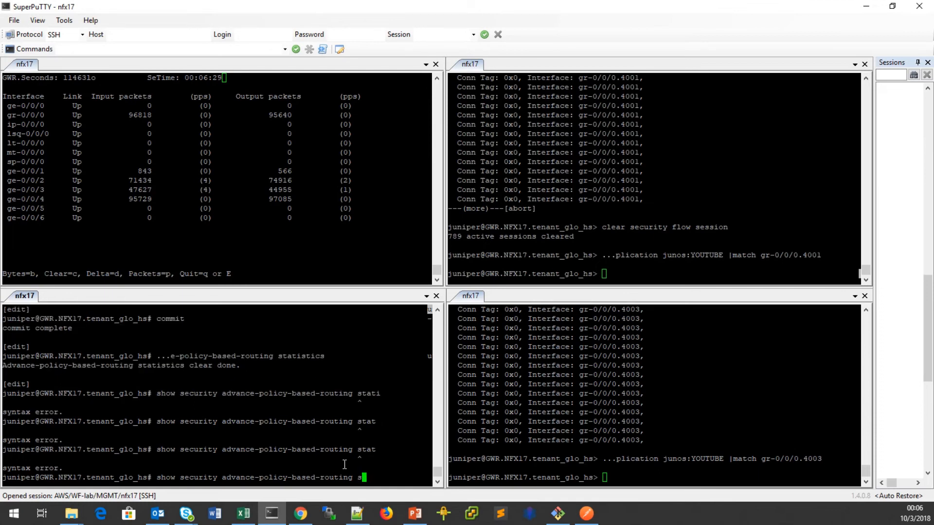
{"action": "key", "text": "BackSpace"}
{"action": "key", "text": "BackSpace"}
{"action": "key", "text": "BackSpace"}
{"action": "key", "text": "BackSpace"}
{"action": "key", "text": "BackSpace"}
{"action": "key", "text": "BackSpace"}
{"action": "key", "text": "BackSpace"}
{"action": "key", "text": "BackSpace"}
{"action": "key", "text": "BackSpace"}
{"action": "key", "text": "BackSpace"}
{"action": "key", "text": "BackSpace"}
{"action": "key", "text": "BackSpace"}
{"action": "key", "text": "BackSpace"}
{"action": "key", "text": "BackSpace"}
{"action": "key", "text": "BackSpace"}
{"action": "key", "text": "BackSpace"}
{"action": "key", "text": "BackSpace"}
{"action": "key", "text": "BackSpace"}
{"action": "key", "text": "BackSpace"}
{"action": "key", "text": "BackSpace"}
{"action": "key", "text": "BackSpace"}
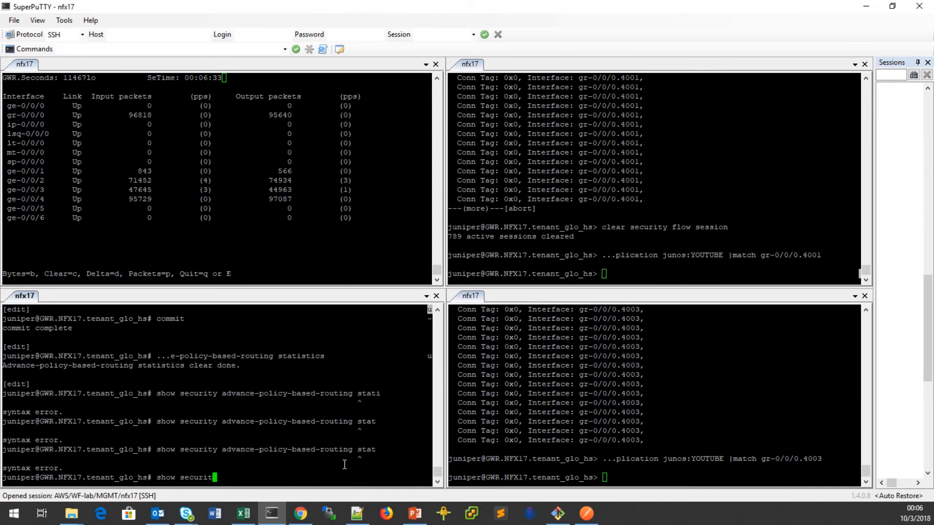
Exit configuration mode, confirm the APBR statistics read all zeros, and bring up SD-WAN Policy.
{"action": "type", "text": "exit"}
{"action": "key", "text": "Return"}
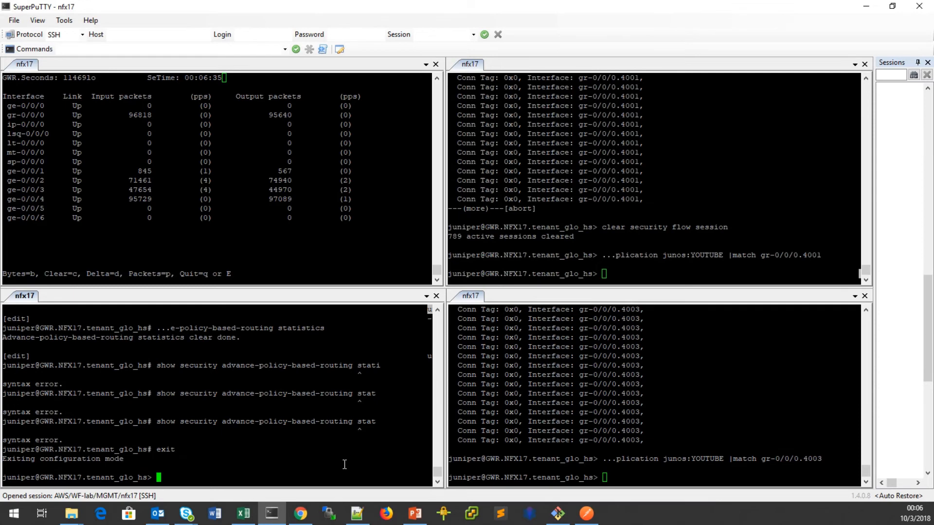
{"action": "type", "text": "show security advance-policy-based-routing "}
{"action": "type", "text": "statistics"}
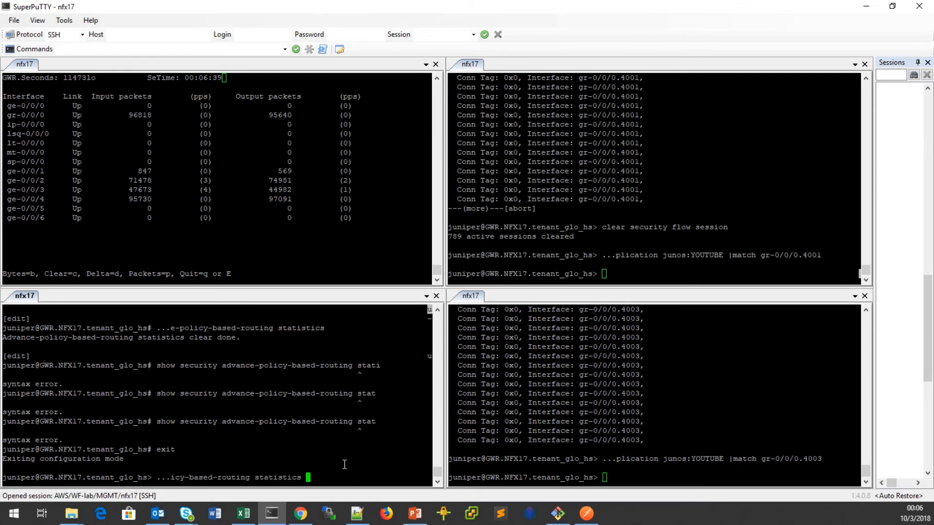
{"action": "key", "text": "Return"}
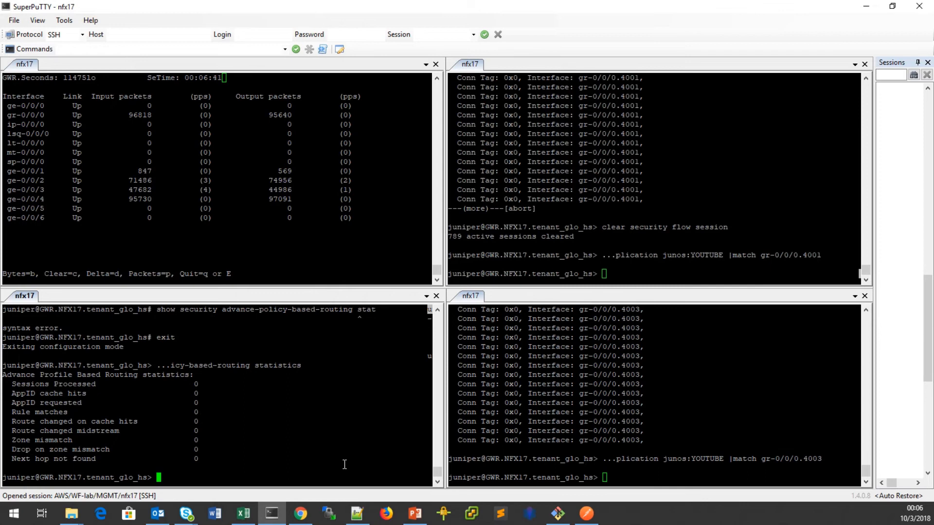
{"action": "left_click", "coordinate": [301, 513]}
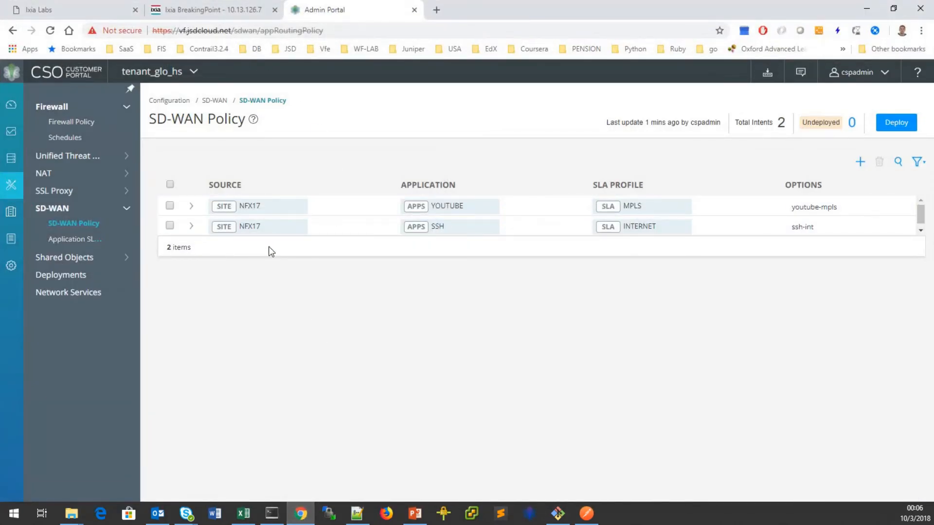
Restart the vh-youtube test on the BreakingPoint statistics page, then return to SuperPuTTY.
{"action": "left_click", "coordinate": [209, 10]}
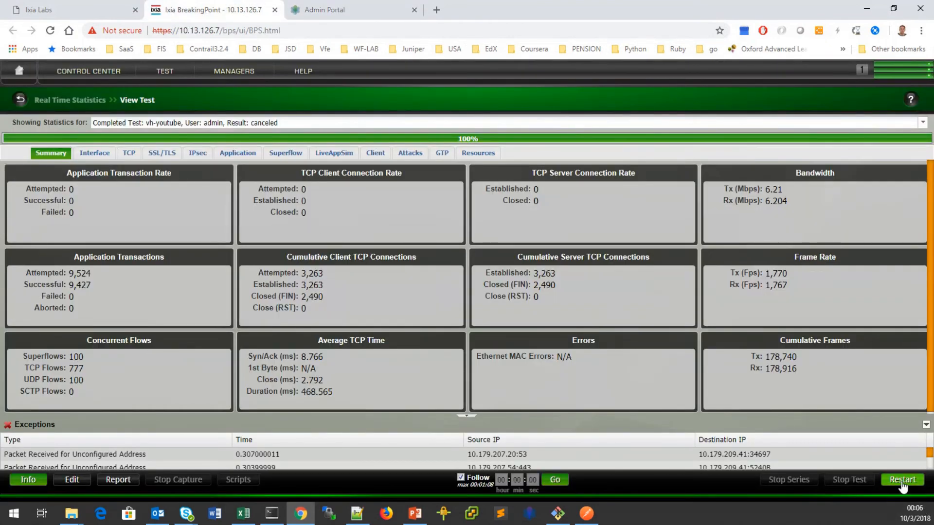
{"action": "left_click", "coordinate": [921, 480]}
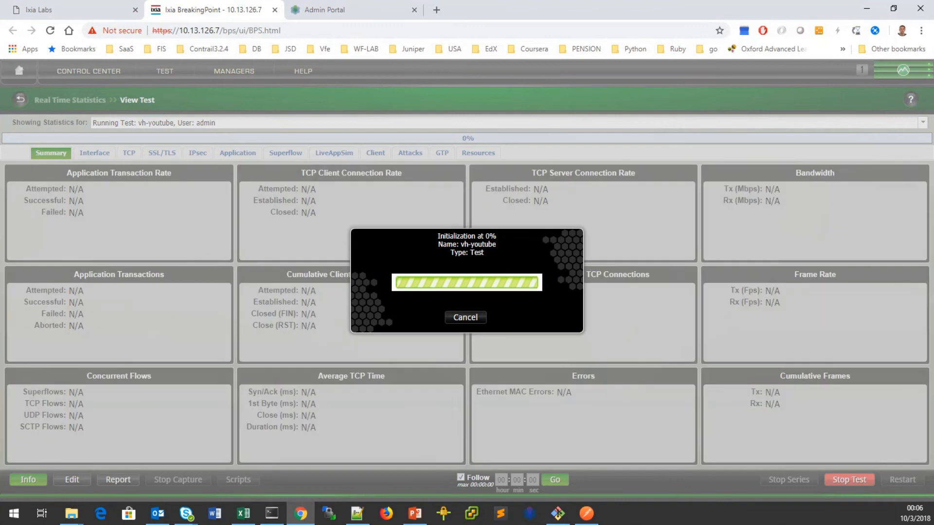
{"action": "left_click_drag", "start_coordinate": [0, 141], "coordinate": [567, 24]}
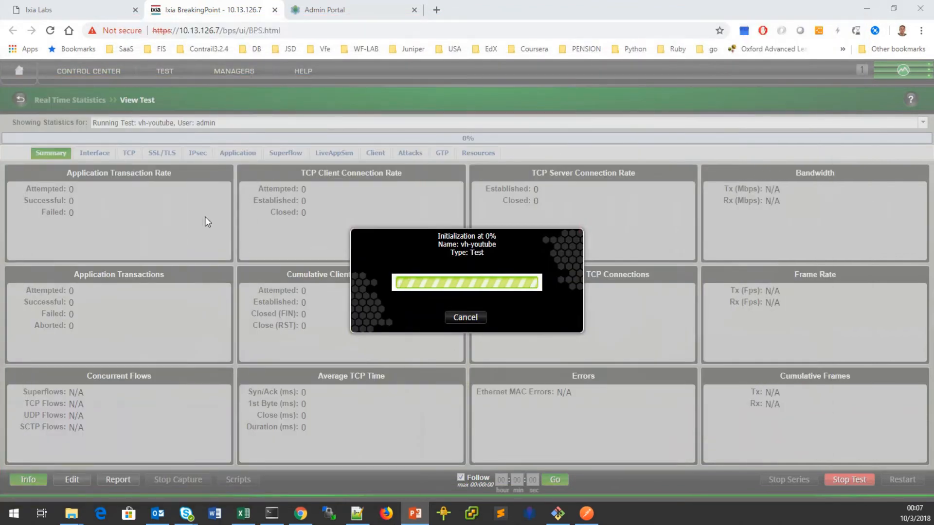
{"action": "left_click", "coordinate": [271, 513]}
Rerun the YOUTUBE session checks for tunnels gr-0/0/0.4001 and gr-0/0/0.4003.
{"action": "left_click", "coordinate": [705, 266]}
{"action": "key", "text": "Up"}
{"action": "key", "text": "Return"}
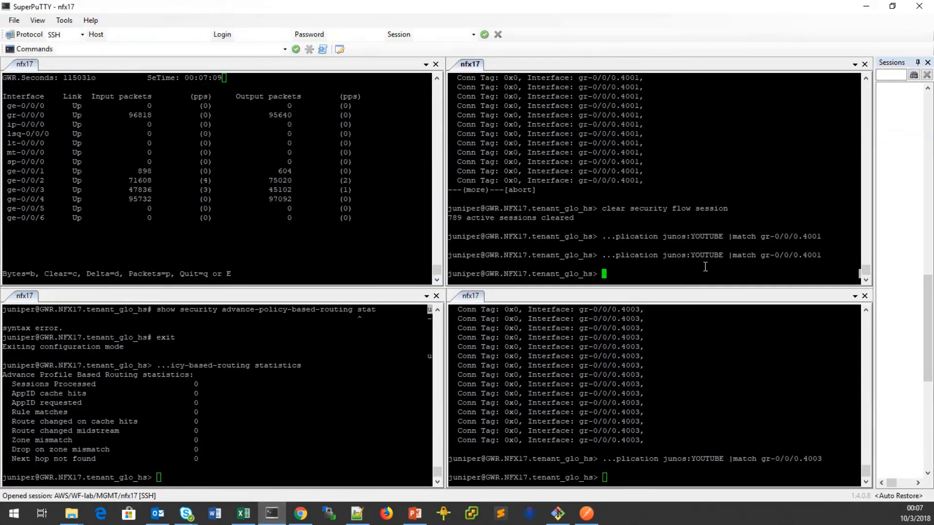
{"action": "left_click", "coordinate": [756, 474]}
{"action": "key", "text": "Up"}
{"action": "key", "text": "Return"}
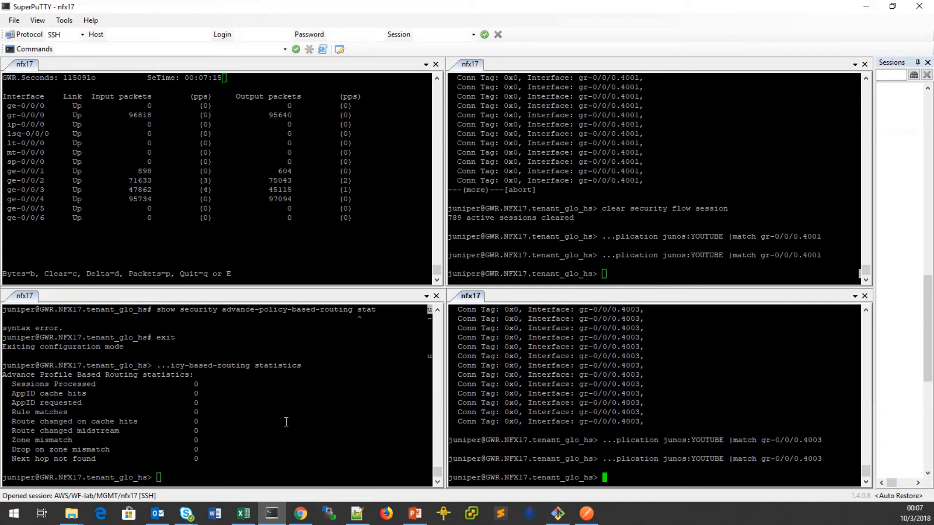
Run 'clear interfaces statistics all' in the bottom-left pane, then go back to BreakingPoint.
{"action": "left_click", "coordinate": [295, 446]}
{"action": "type", "text": "clear interfaces statistics al"}
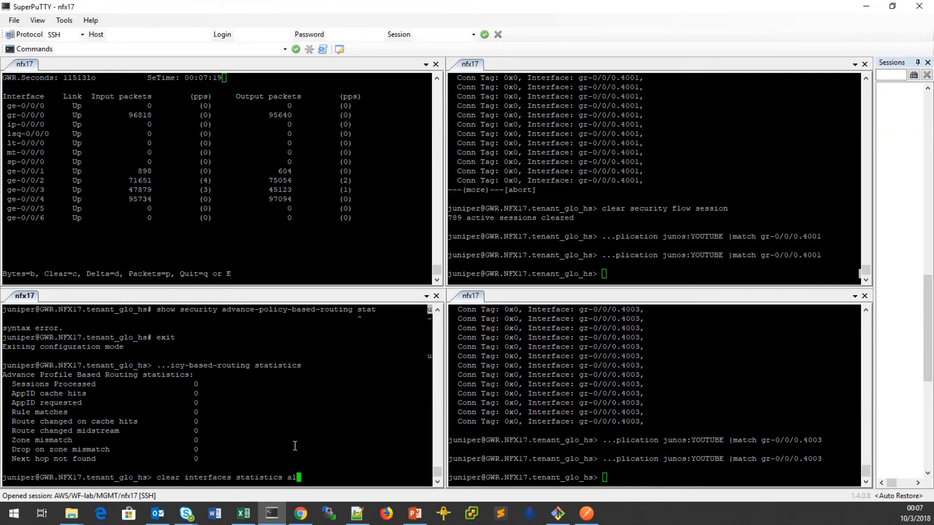
{"action": "type", "text": "l"}
{"action": "key", "text": "Return"}
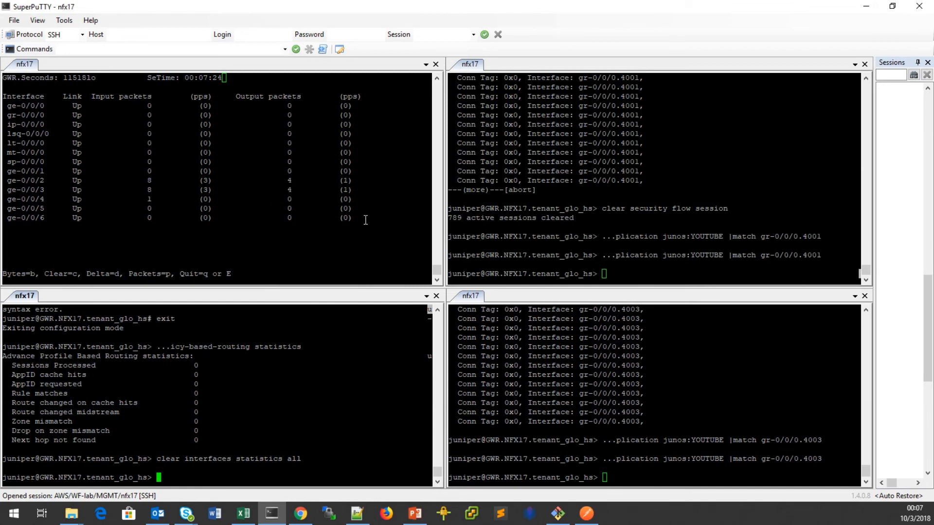
{"action": "left_click", "coordinate": [302, 517]}
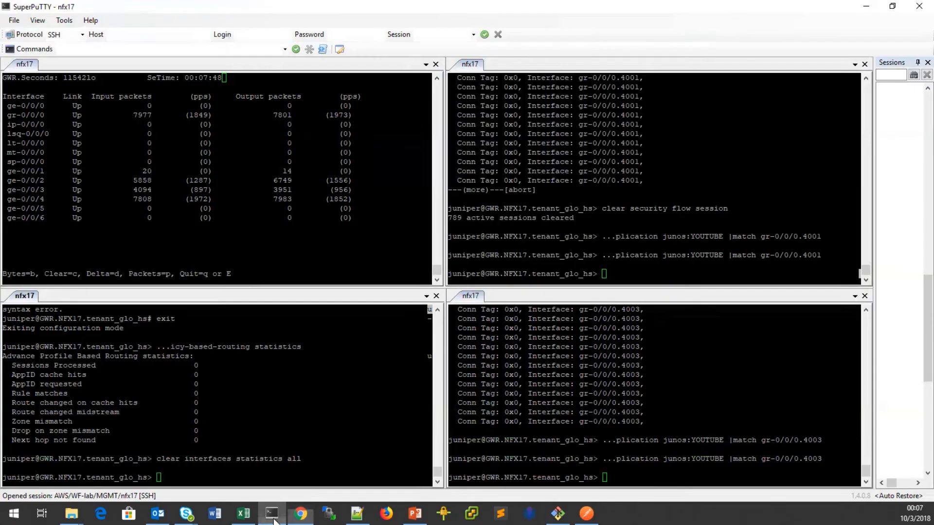
After checking the running vh-youtube test's statistics, return to the SuperPuTTY interface monitor.
{"action": "left_click", "coordinate": [271, 514]}
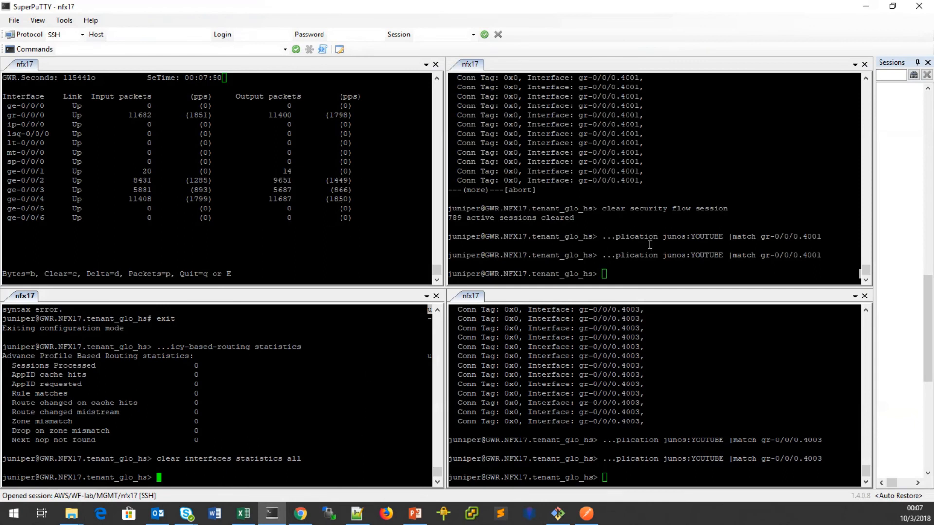
Mark the ge-0/0/2 and ge-0/0/3 counters, then recheck YOUTUBE sessions on gr-0/0/0.4001 and gr-0/0/0.4003.
{"action": "left_click_drag", "start_coordinate": [5, 181], "coordinate": [30, 180]}
{"action": "left_click_drag", "start_coordinate": [26, 180], "coordinate": [386, 190]}
{"action": "left_click", "coordinate": [673, 267]}
{"action": "key", "text": "Up"}
{"action": "key", "text": "Return"}
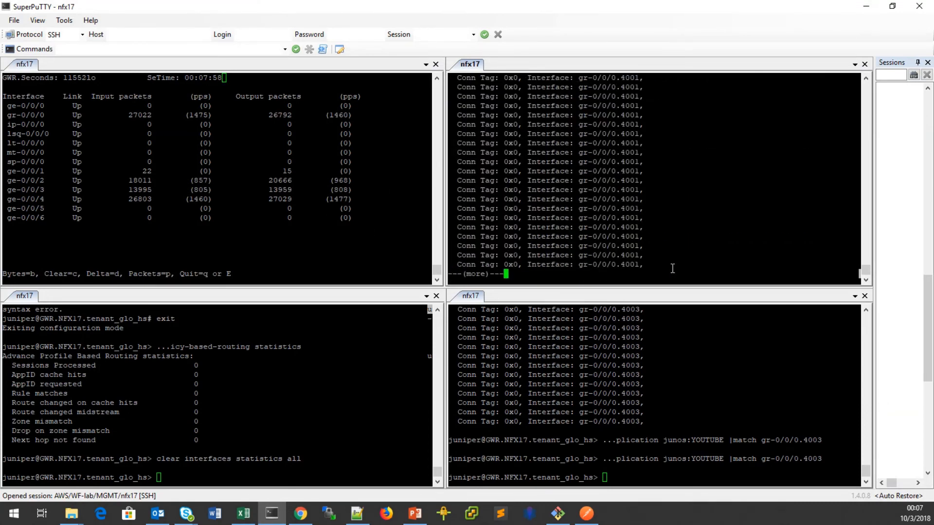
{"action": "key", "text": "q"}
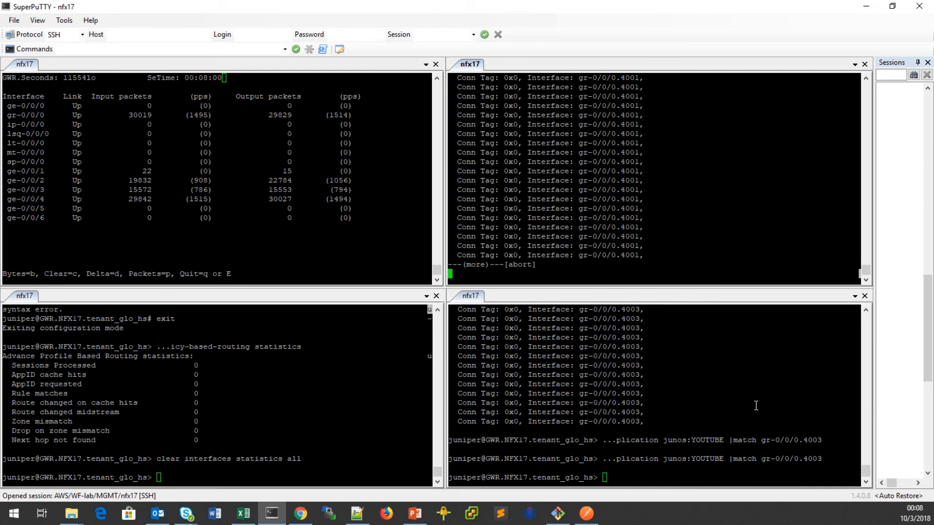
{"action": "left_click", "coordinate": [756, 406]}
{"action": "key", "text": "Up"}
{"action": "key", "text": "Return"}
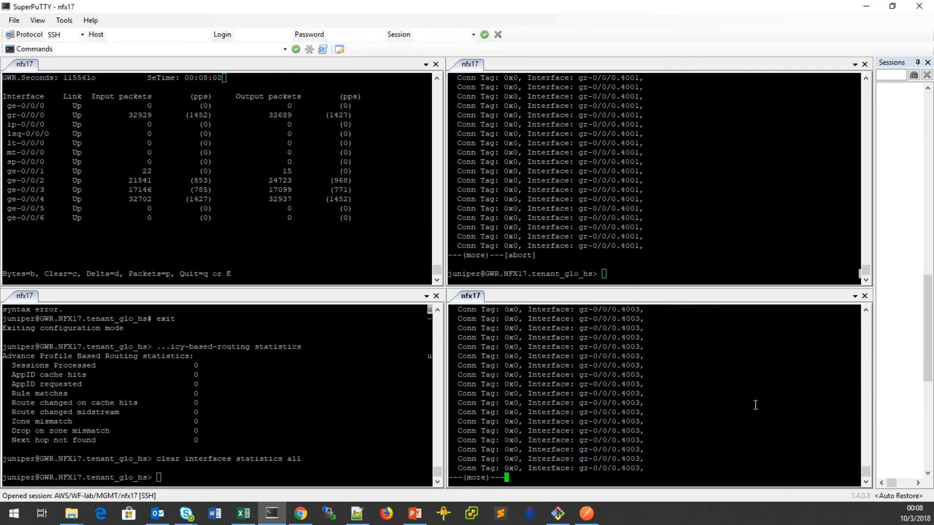
{"action": "key", "text": "q"}
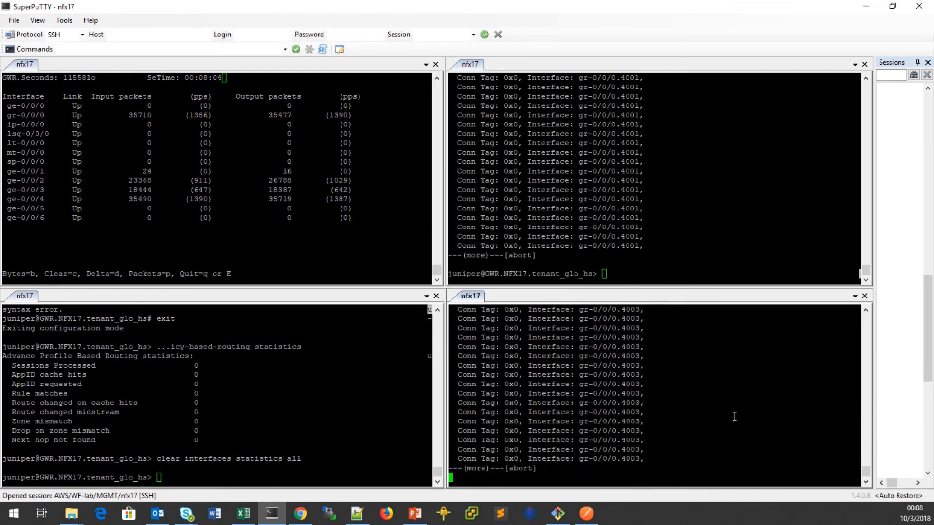
Rerun 'clear interfaces statistics all' in the bottom-left pane.
{"action": "left_click", "coordinate": [717, 227]}
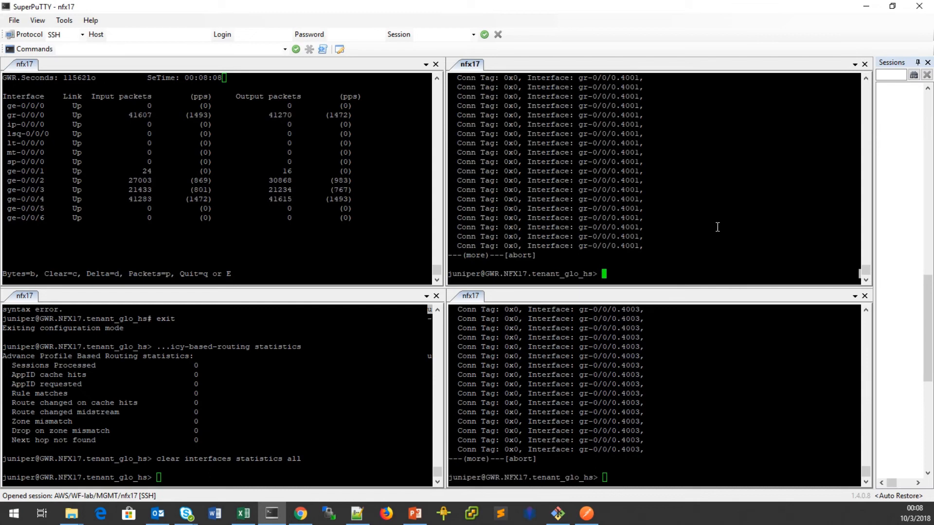
{"action": "left_click", "coordinate": [385, 353]}
{"action": "key", "text": "Up"}
{"action": "key", "text": "Return"}
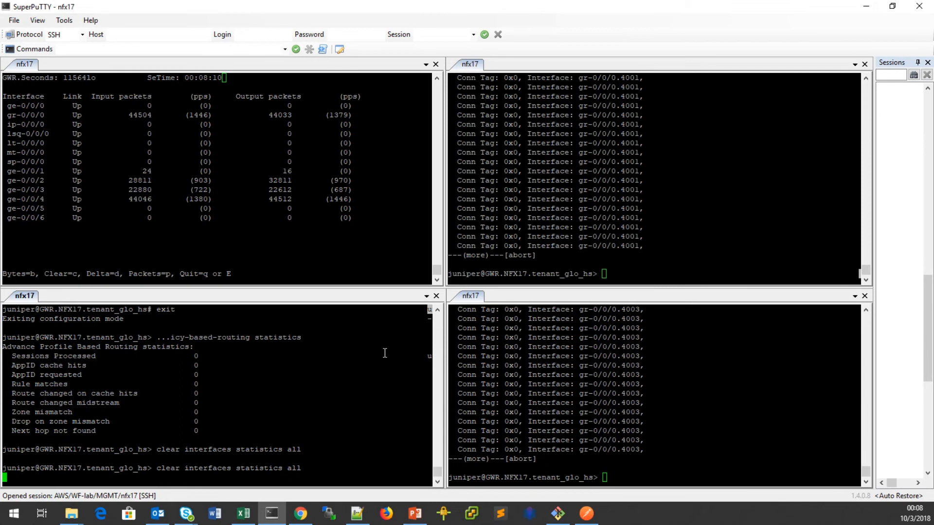
Refresh APBR statistics (3551 sessions, 3550 AppID cache hits, zero route changes) and highlight the counters.
{"action": "key", "text": "Up"}
{"action": "key", "text": "Up"}
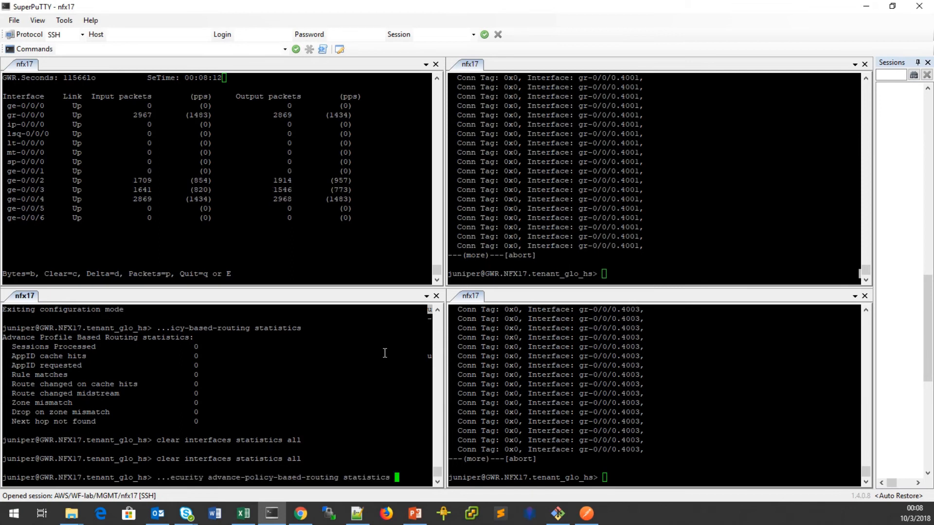
{"action": "key", "text": "Return"}
{"action": "key", "text": "Up"}
{"action": "key", "text": "Return"}
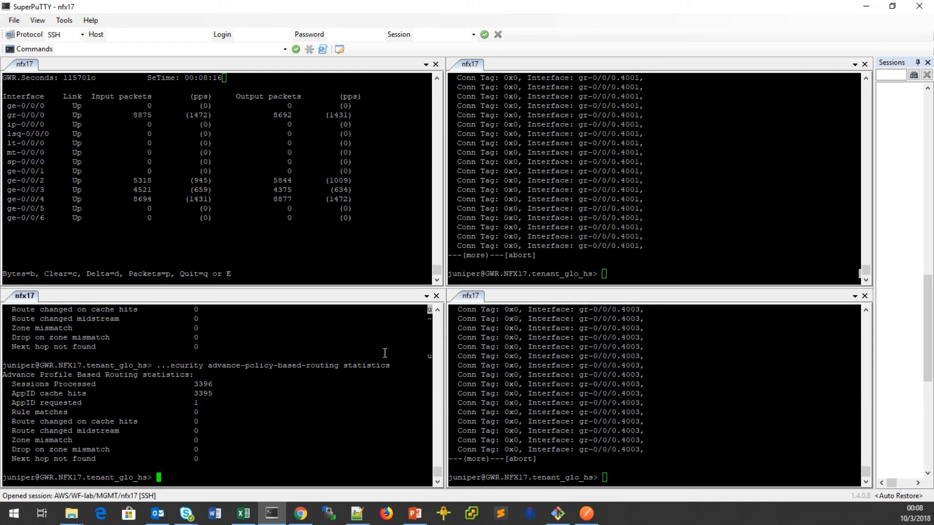
{"action": "key", "text": "Up"}
{"action": "key", "text": "Return"}
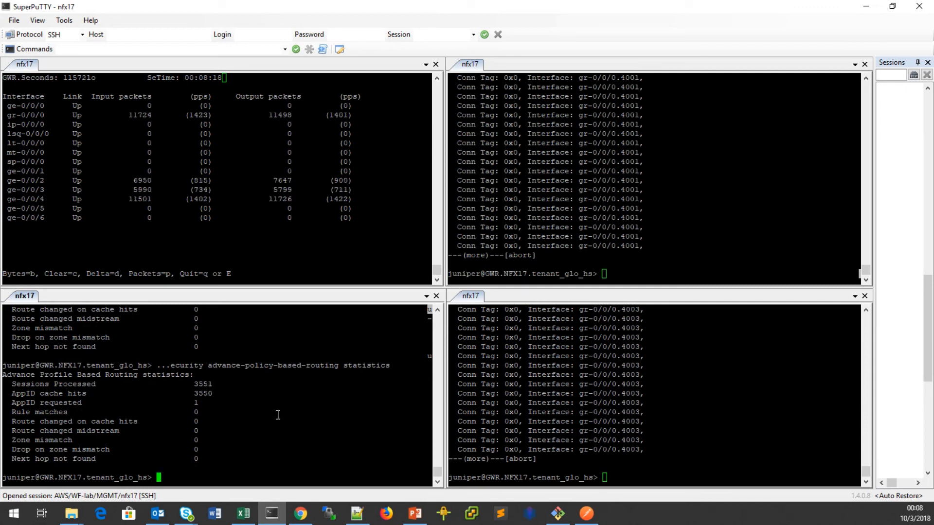
{"action": "left_click_drag", "start_coordinate": [4, 422], "coordinate": [259, 430]}
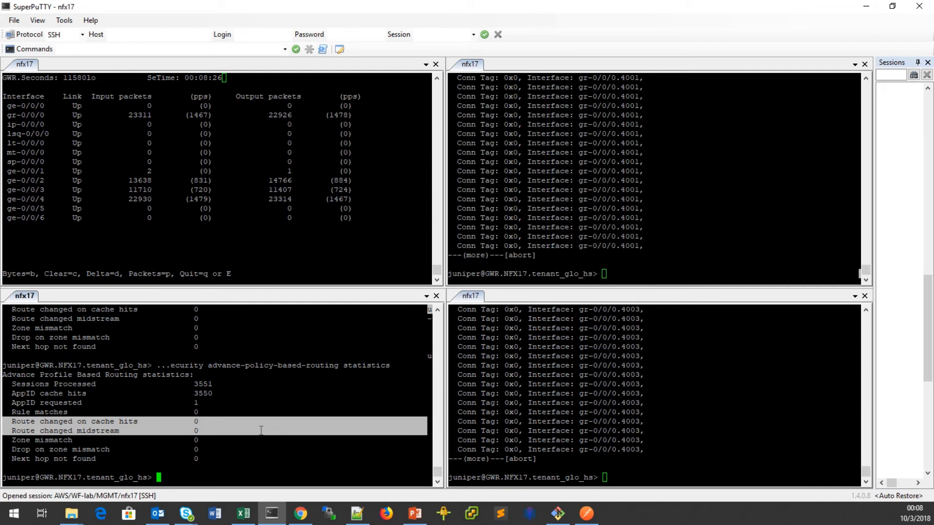
{"action": "left_click", "coordinate": [74, 435]}
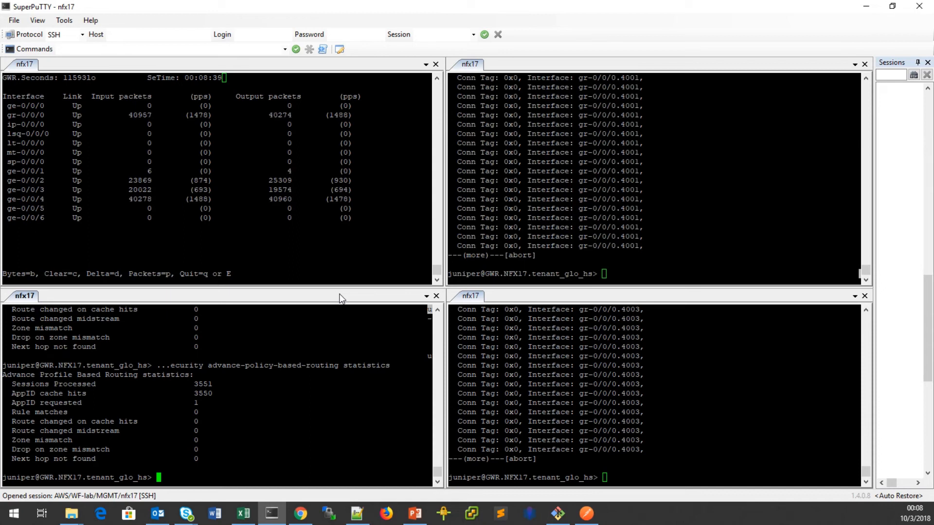
{"action": "left_click_drag", "start_coordinate": [4, 181], "coordinate": [166, 181]}
{"action": "left_click_drag", "start_coordinate": [7, 181], "coordinate": [362, 183]}
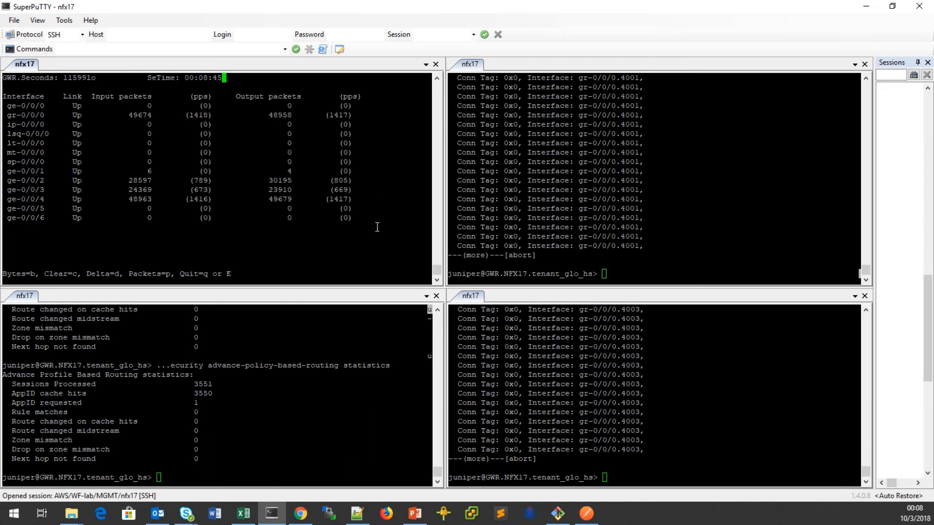
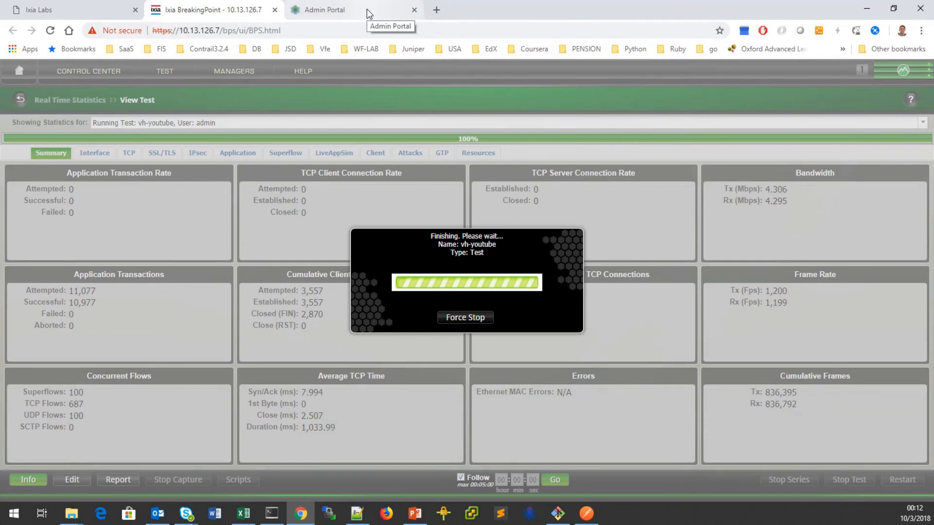
Bring the nfx17 terminals forward and add a fresh prompt line in the APBR statistics pane.
{"action": "left_click", "coordinate": [866, 12]}
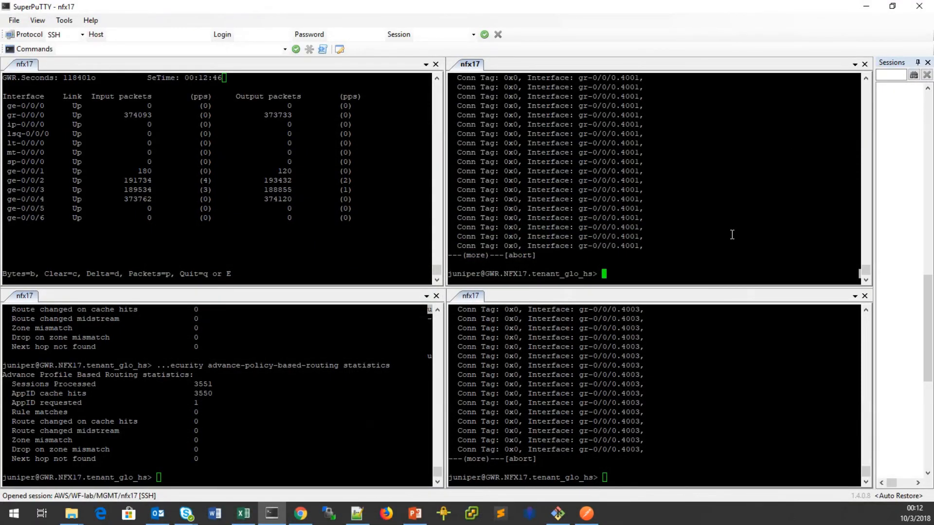
{"action": "left_click", "coordinate": [267, 404]}
{"action": "key", "text": "Return"}
Dismiss BreakingPoint's 'Test was canceled' notice, review the CSO SD-WAN Policy page, then return to SuperPuTTY.
{"action": "left_click", "coordinate": [300, 514]}
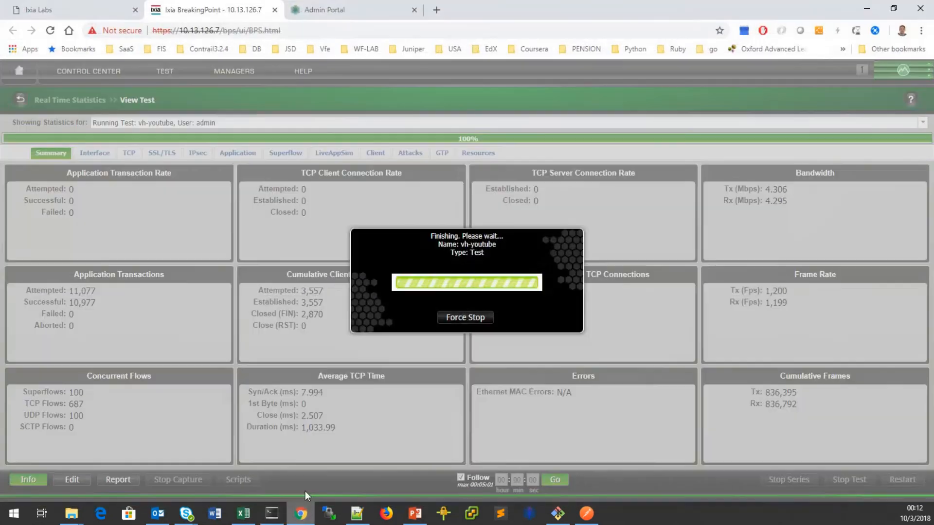
{"action": "left_click", "coordinate": [639, 455]}
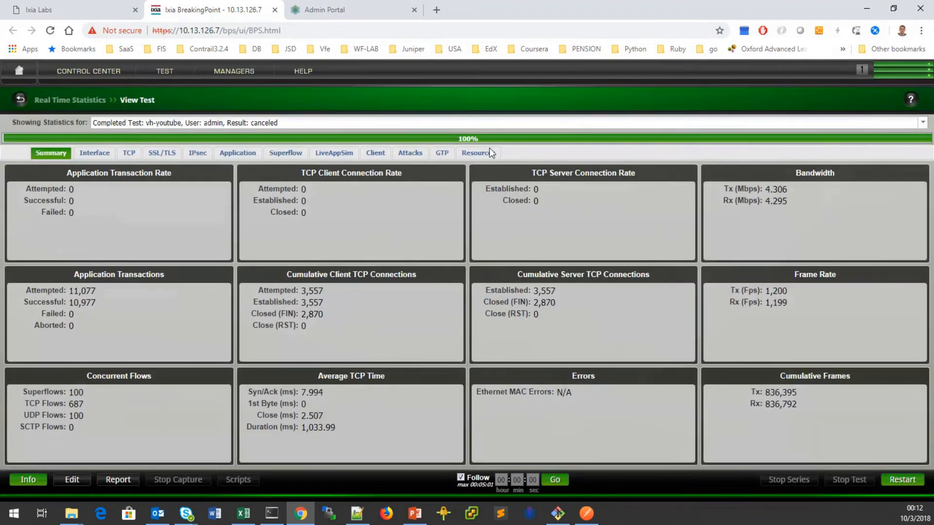
{"action": "left_click", "coordinate": [325, 9]}
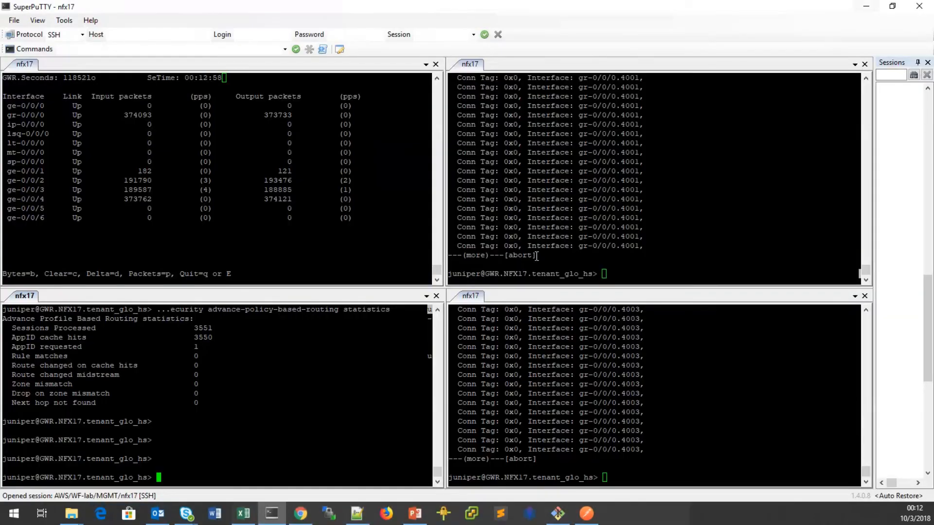
{"action": "left_click", "coordinate": [866, 8]}
Enter configuration mode on nfx17 and list tunables with 'show | display set | match tunables'.
{"action": "type", "text": "edit"}
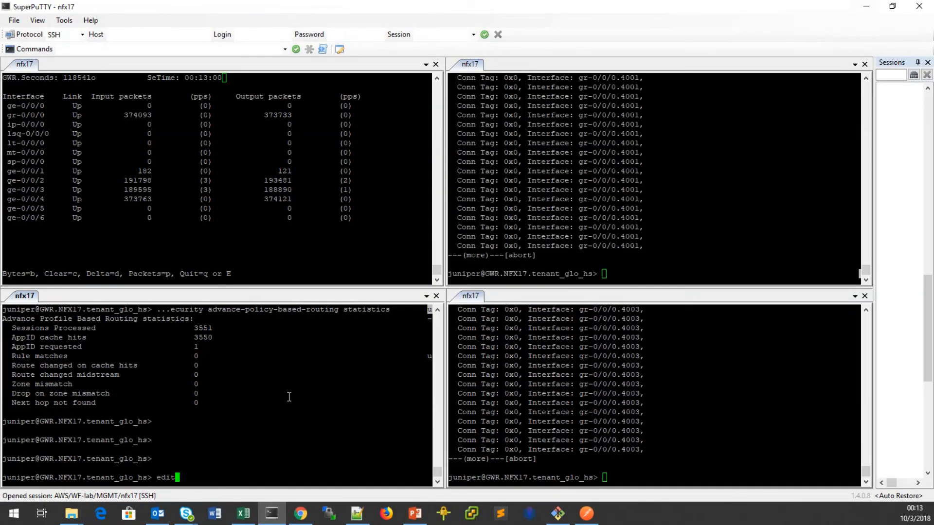
{"action": "key", "text": "Return"}
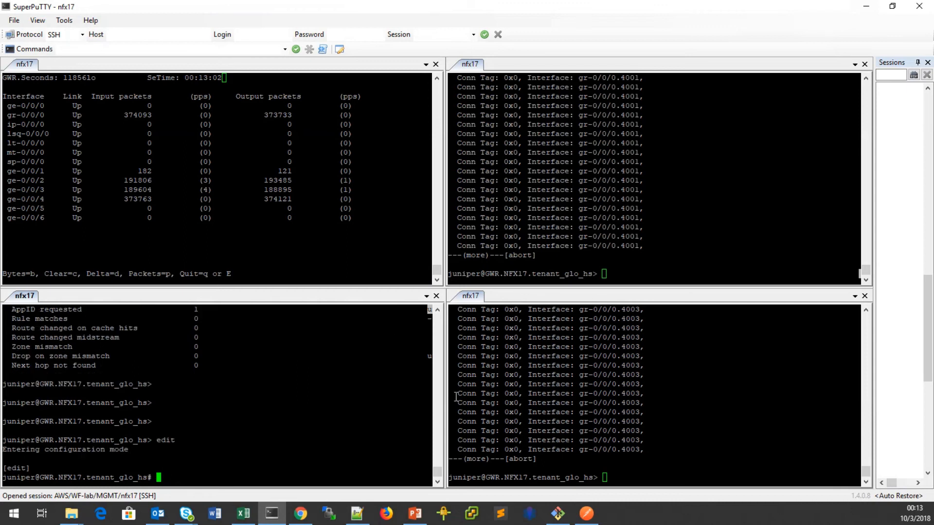
{"action": "left_click_drag", "start_coordinate": [446, 392], "coordinate": [663, 390]}
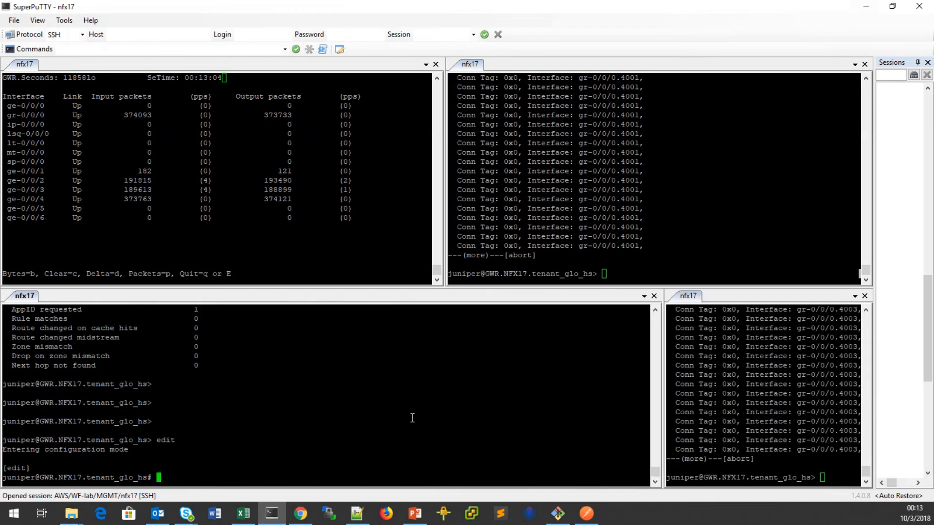
{"action": "type", "text": "show | display set | m"}
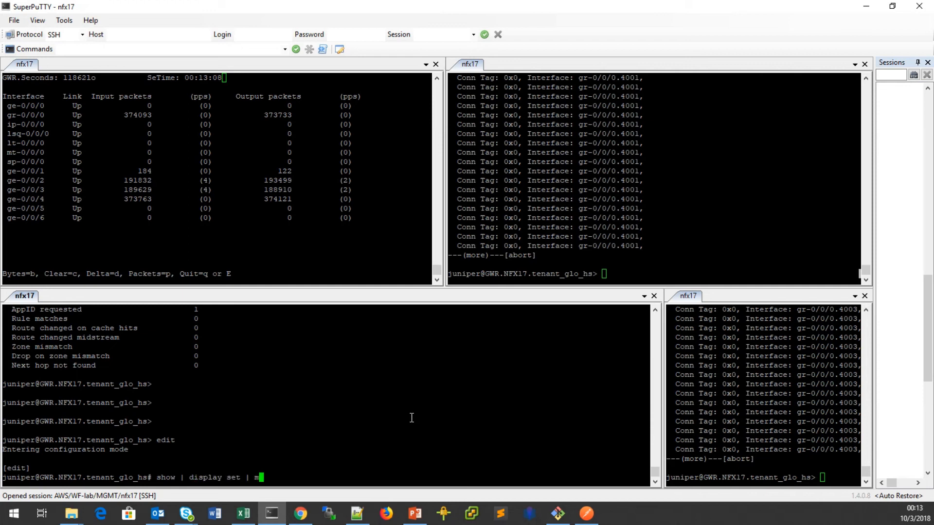
{"action": "type", "text": "atch tunables"}
{"action": "key", "text": "Return"}
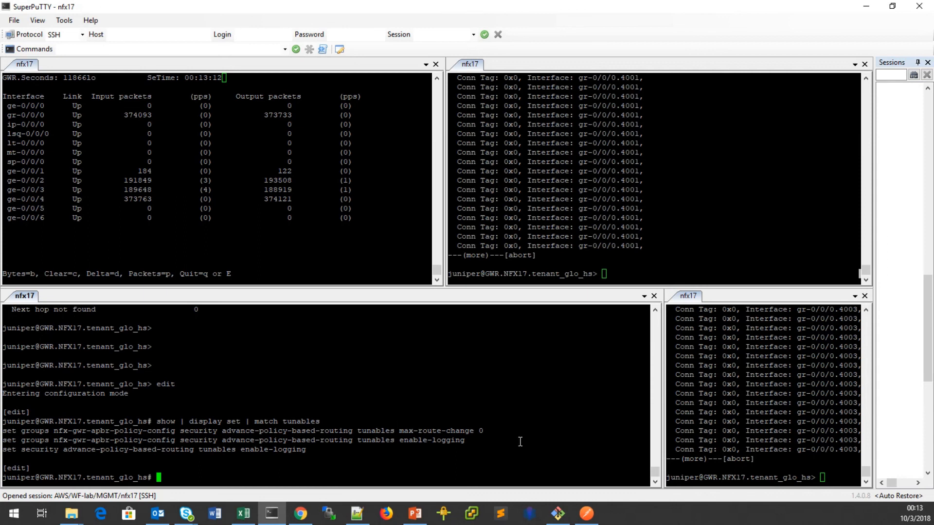
Set the APBR max-route-change tunable to 5, review it with show | compare, and commit.
{"action": "left_click_drag", "start_coordinate": [3, 432], "coordinate": [473, 431]}
{"action": "right_click", "coordinate": [366, 478]}
{"action": "type", "text": "5"}
{"action": "key", "text": "Return"}
{"action": "type", "text": "show | compare"}
{"action": "key", "text": "Return"}
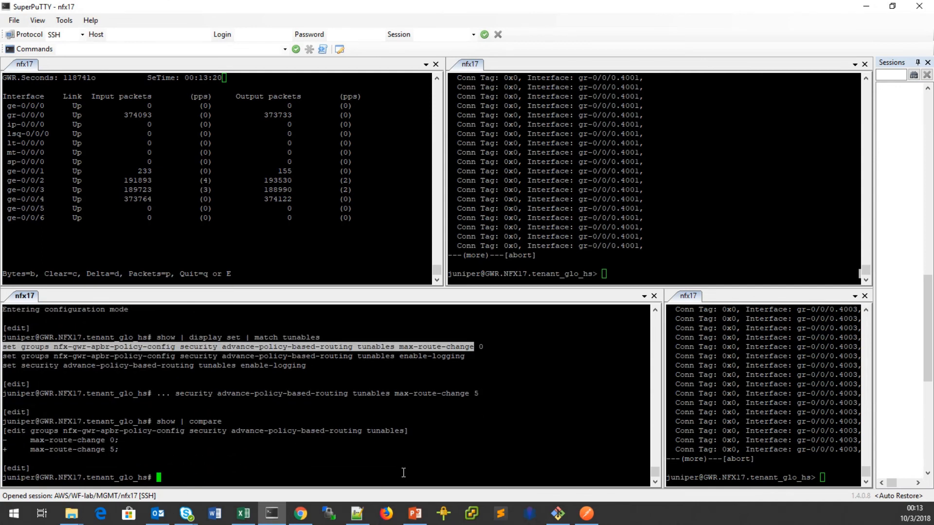
{"action": "type", "text": "commit"}
{"action": "key", "text": "Return"}
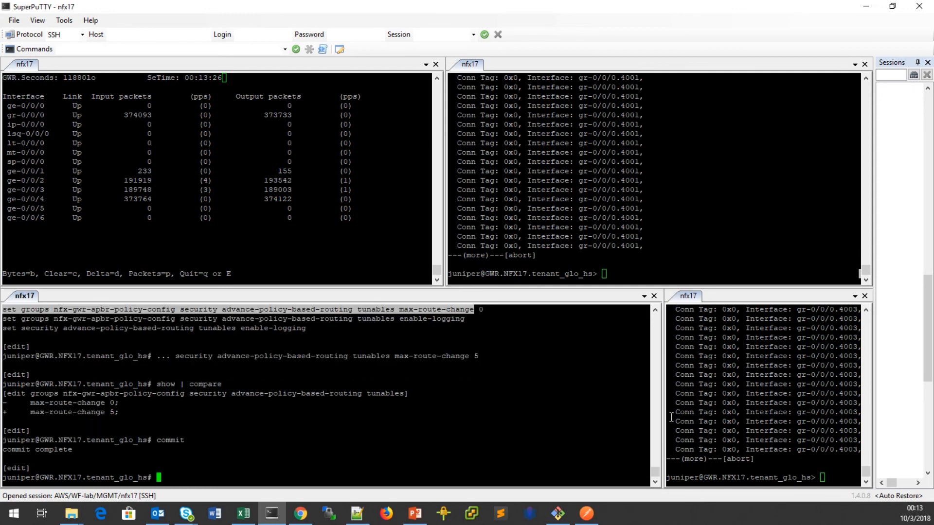
{"action": "left_click_drag", "start_coordinate": [665, 410], "coordinate": [445, 400]}
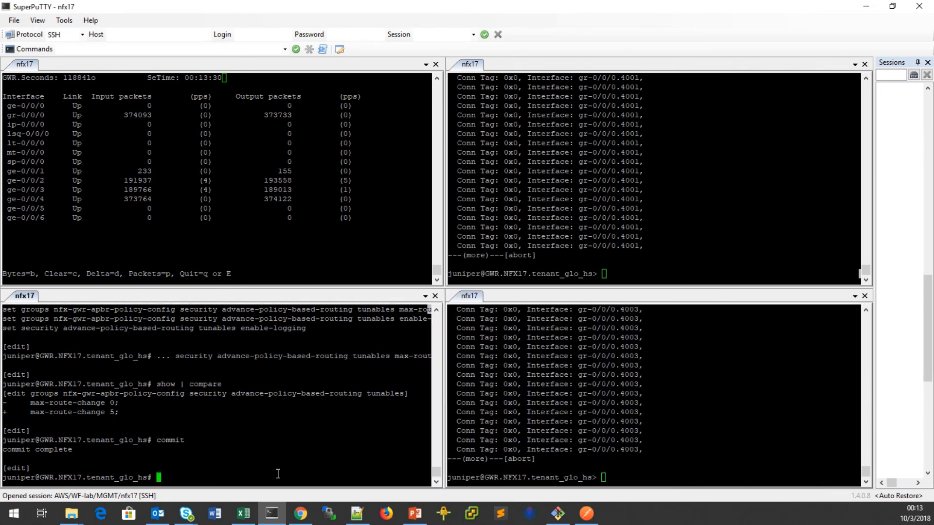
Clear all security flow sessions and rerun the YouTube session checks on gr-0/0/0.4001 and gr-0/0/0.4003.
{"action": "left_click", "coordinate": [770, 258]}
{"action": "type", "text": "clear security flow session"}
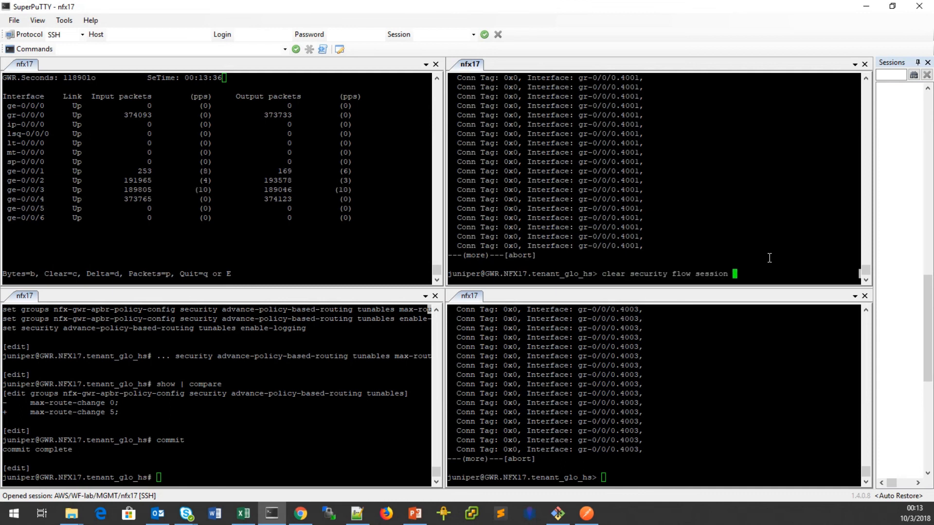
{"action": "key", "text": "Return"}
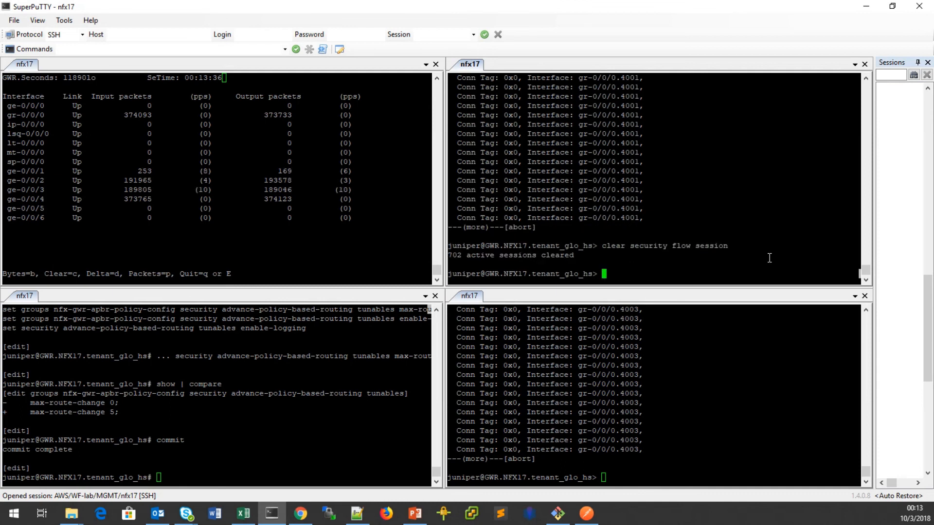
{"action": "key", "text": "Up"}
{"action": "key", "text": "Up"}
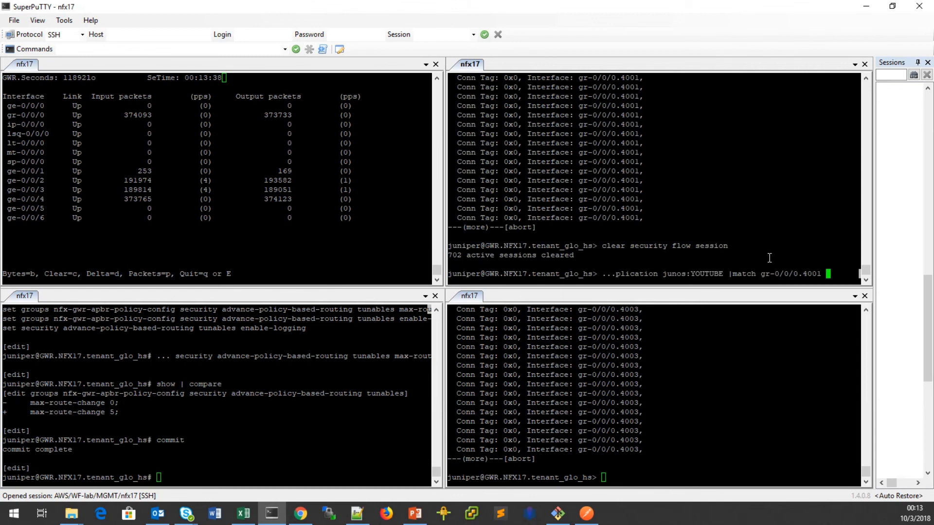
{"action": "key", "text": "Return"}
{"action": "left_click", "coordinate": [776, 423]}
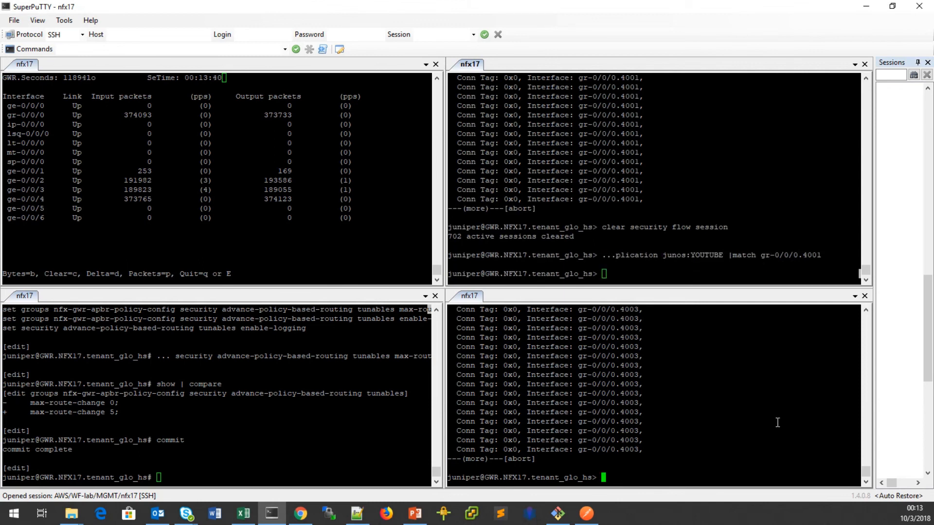
{"action": "key", "text": "Up"}
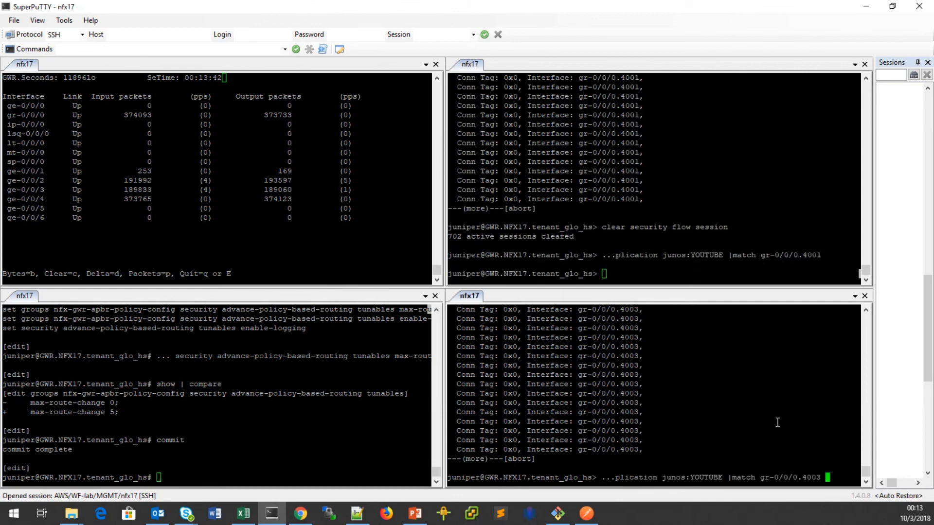
{"action": "key", "text": "Return"}
Run both tunnel YouTube checks with '|refresh 5', then stop both repeating checks.
{"action": "left_click", "coordinate": [701, 273]}
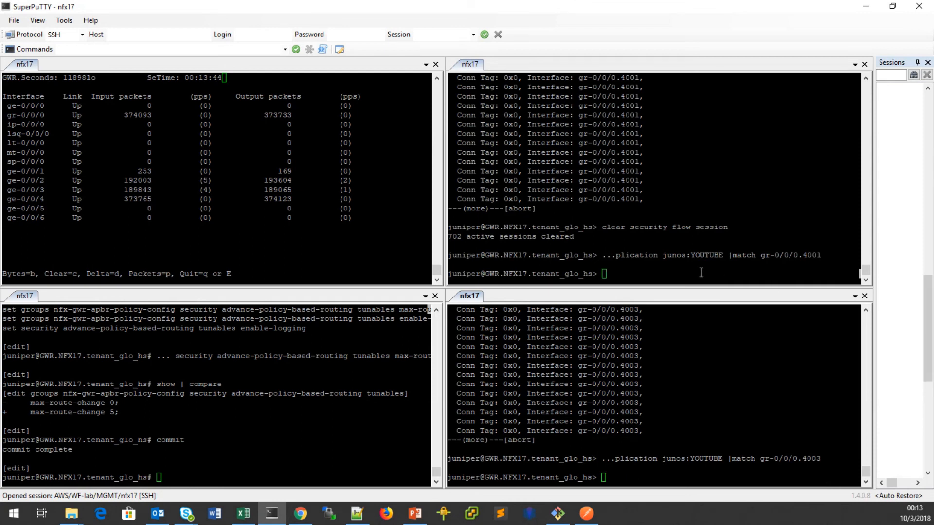
{"action": "key", "text": "Up"}
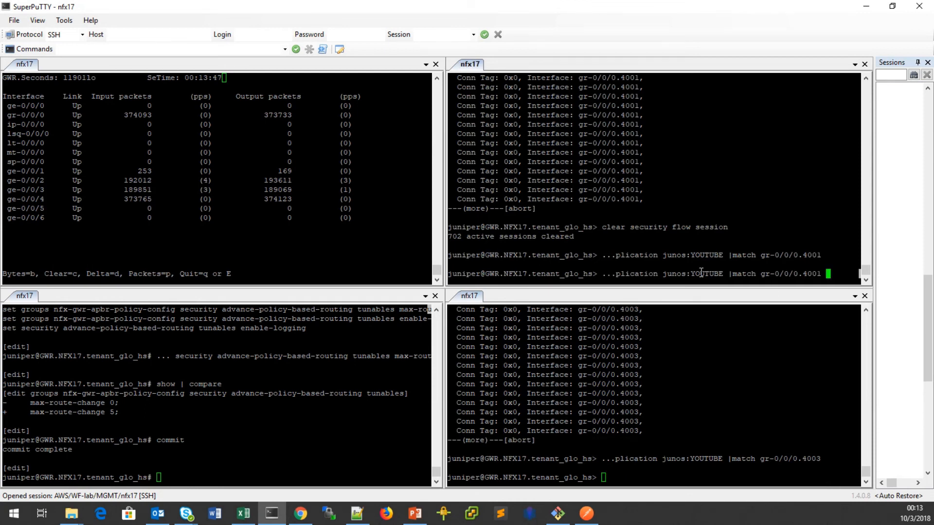
{"action": "type", "text": "|refresh "}
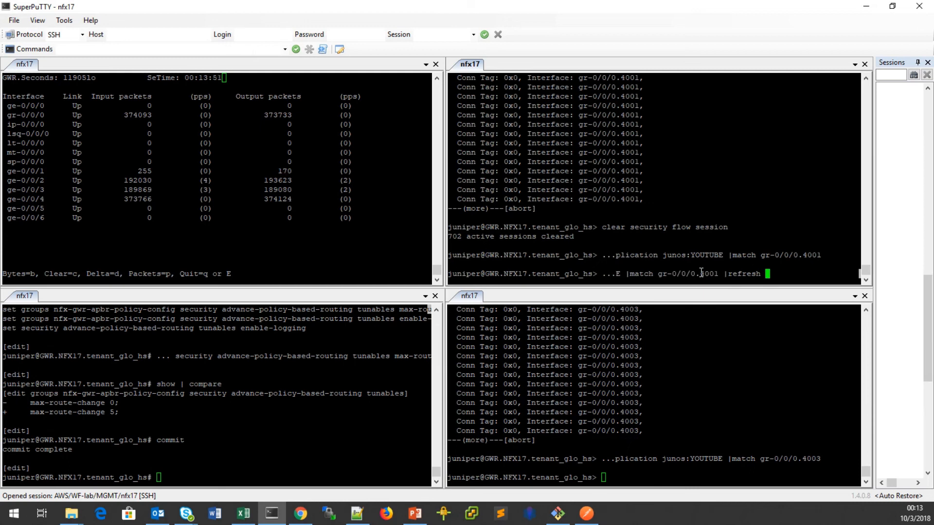
{"action": "type", "text": "5"}
{"action": "key", "text": "Return"}
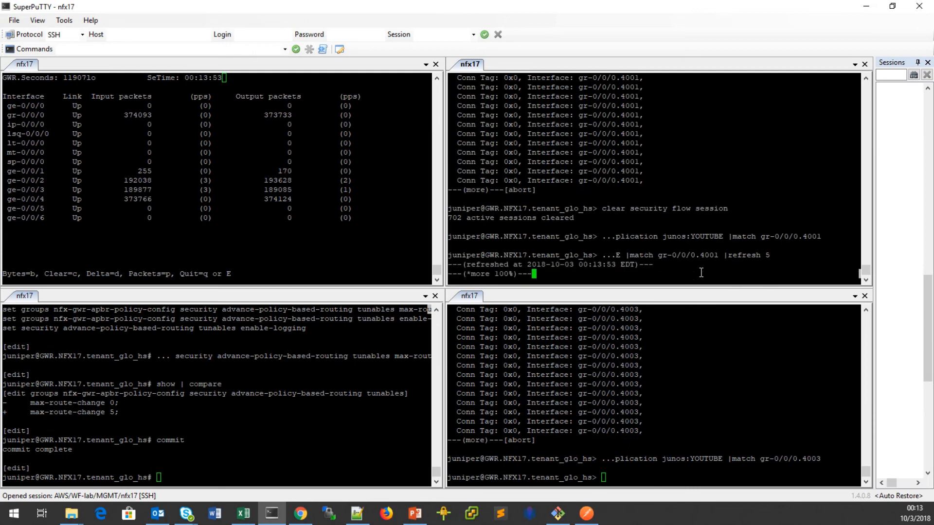
{"action": "left_click", "coordinate": [715, 463]}
{"action": "key", "text": "Up"}
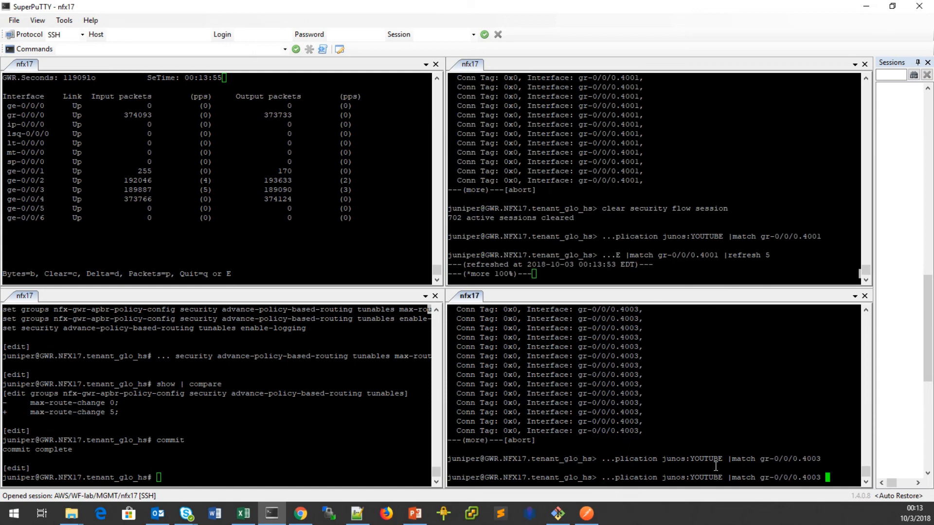
{"action": "type", "text": "|r"}
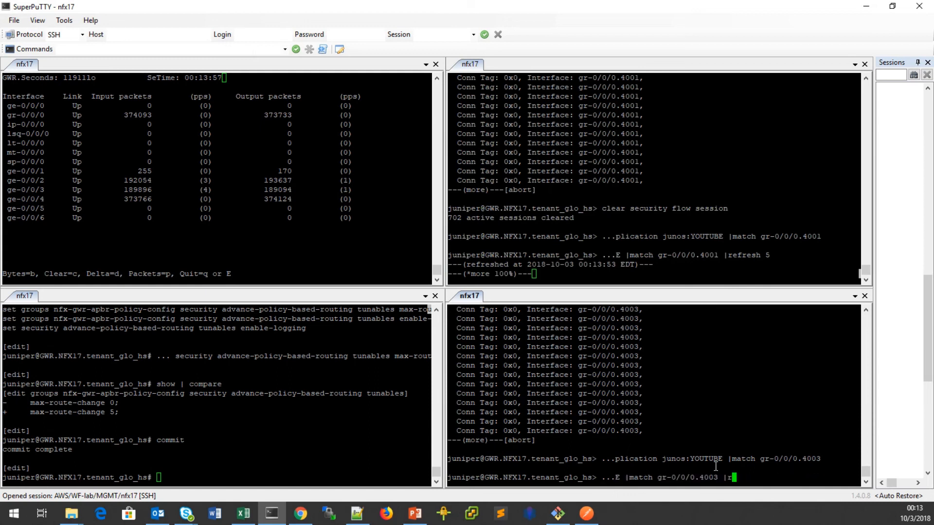
{"action": "type", "text": "efresh 5"}
{"action": "key", "text": "Return"}
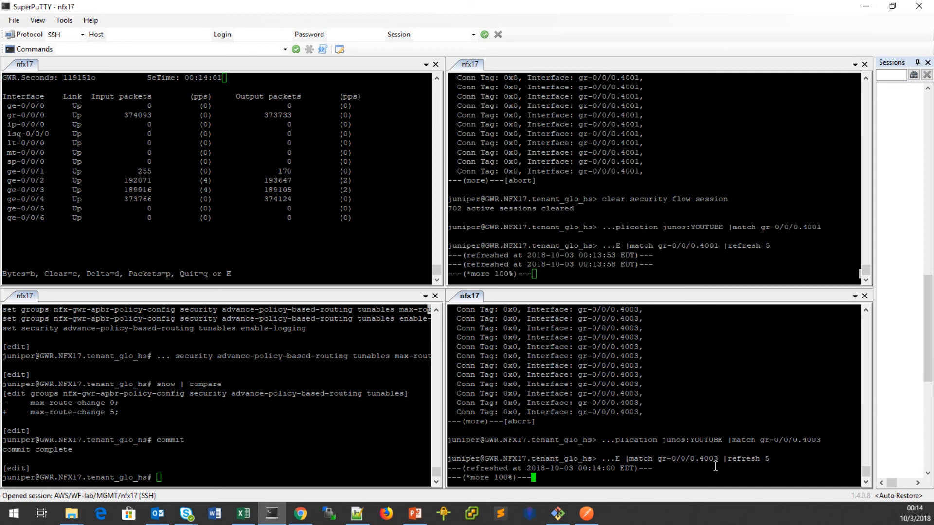
{"action": "left_click", "coordinate": [701, 261]}
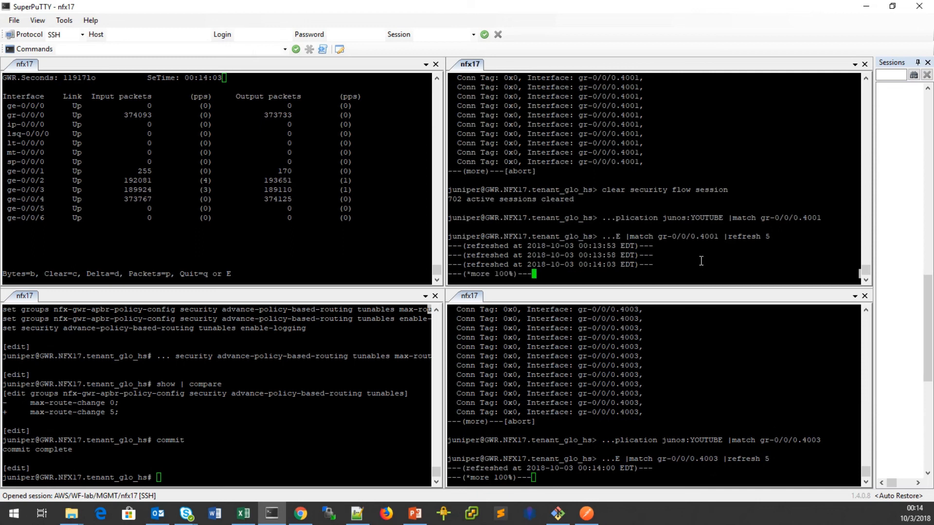
{"action": "key", "text": "q"}
{"action": "left_click", "coordinate": [704, 464]}
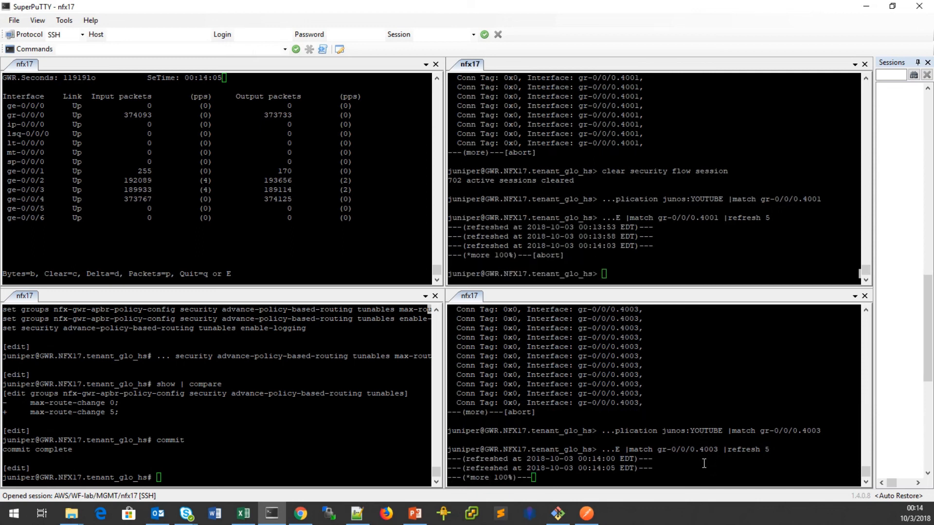
{"action": "key", "text": "q"}
Rerun the gr-0/0/0.4001 YouTube check as '| count | refresh 5'.
{"action": "left_click", "coordinate": [667, 271]}
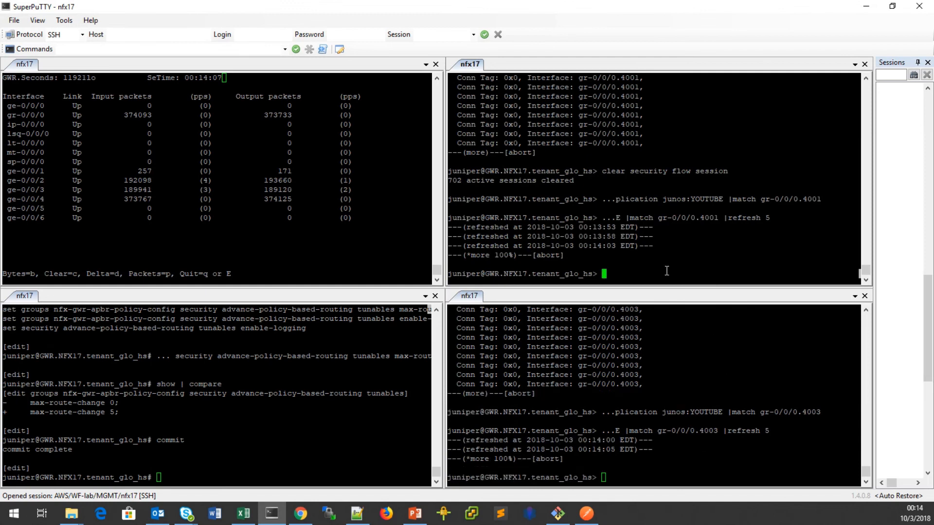
{"action": "key", "text": "Up"}
{"action": "key", "text": "Left"}
{"action": "key", "text": "Left"}
{"action": "key", "text": "Left"}
{"action": "key", "text": "Left"}
{"action": "key", "text": "Left"}
{"action": "key", "text": "Left"}
{"action": "key", "text": "Left"}
{"action": "key", "text": "Left"}
{"action": "key", "text": "Left"}
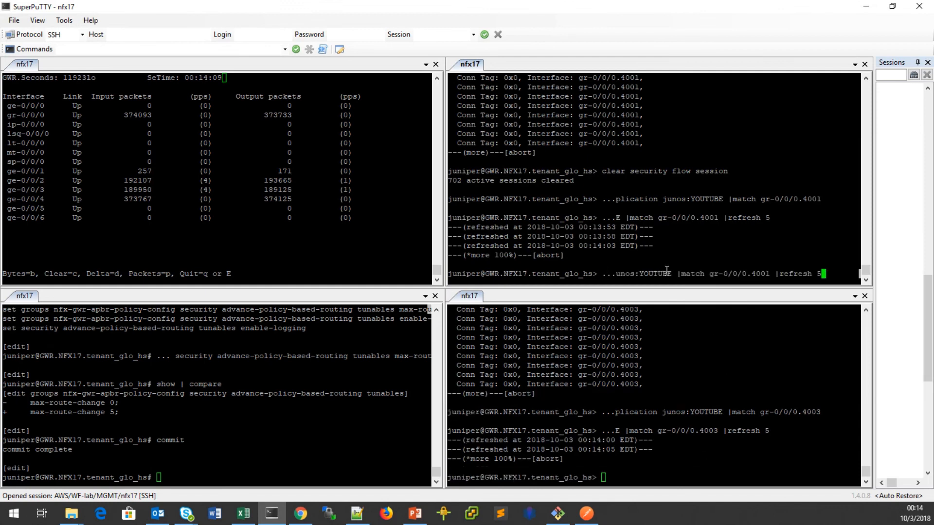
{"action": "key", "text": "Left"}
{"action": "type", "text": "count |"}
{"action": "key", "text": "Return"}
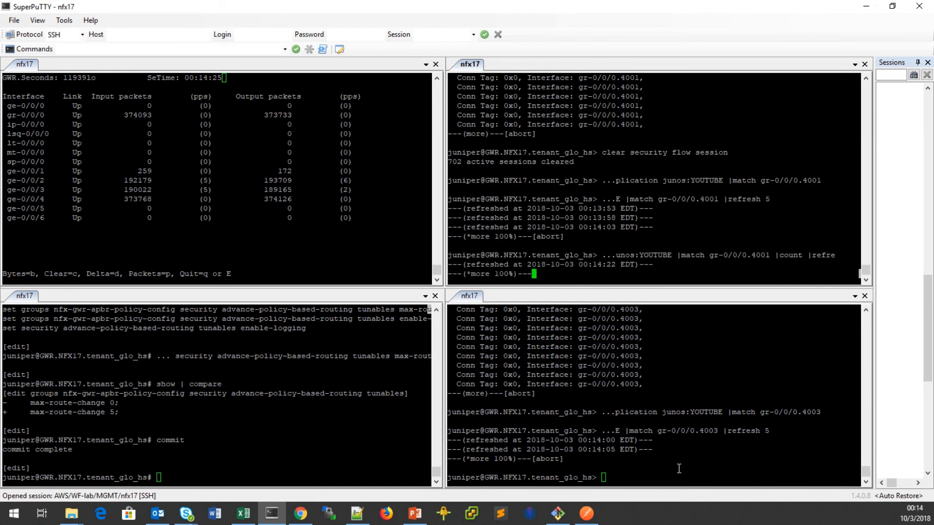
Rerun the gr-0/0/0.4003 YouTube check as '| count | refresh 5'.
{"action": "left_click", "coordinate": [678, 469]}
{"action": "key", "text": "Up"}
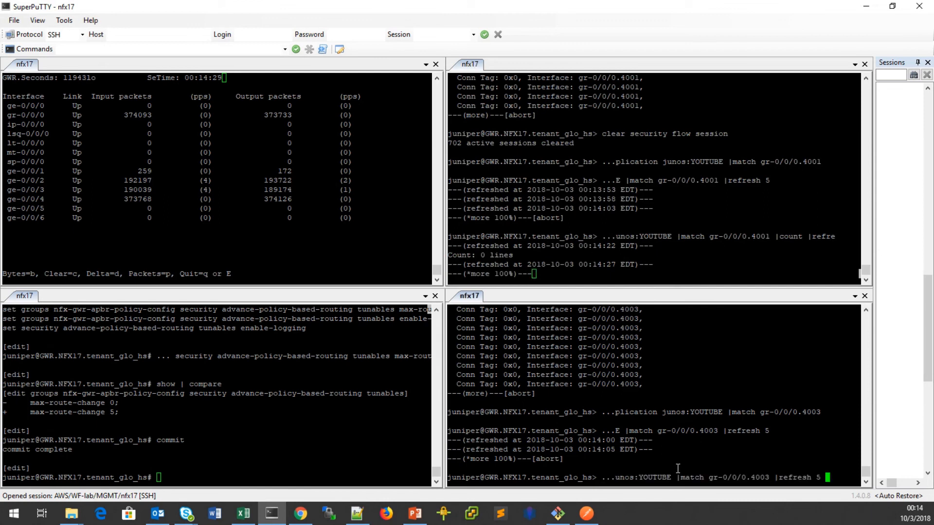
{"action": "key", "text": "Left"}
{"action": "key", "text": "Left"}
{"action": "key", "text": "Left"}
{"action": "key", "text": "Left"}
{"action": "key", "text": "Left"}
{"action": "key", "text": "Left"}
{"action": "key", "text": "Left"}
{"action": "key", "text": "Left"}
{"action": "key", "text": "Left"}
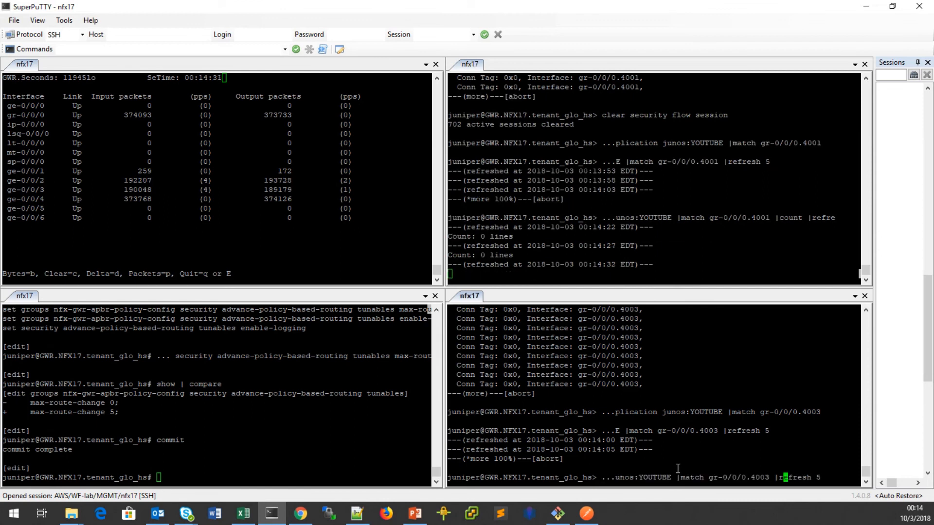
{"action": "key", "text": "Left"}
{"action": "type", "text": "counnt"}
{"action": "key", "text": "BackSpace"}
{"action": "key", "text": "BackSpace"}
{"action": "key", "text": "BackSpace"}
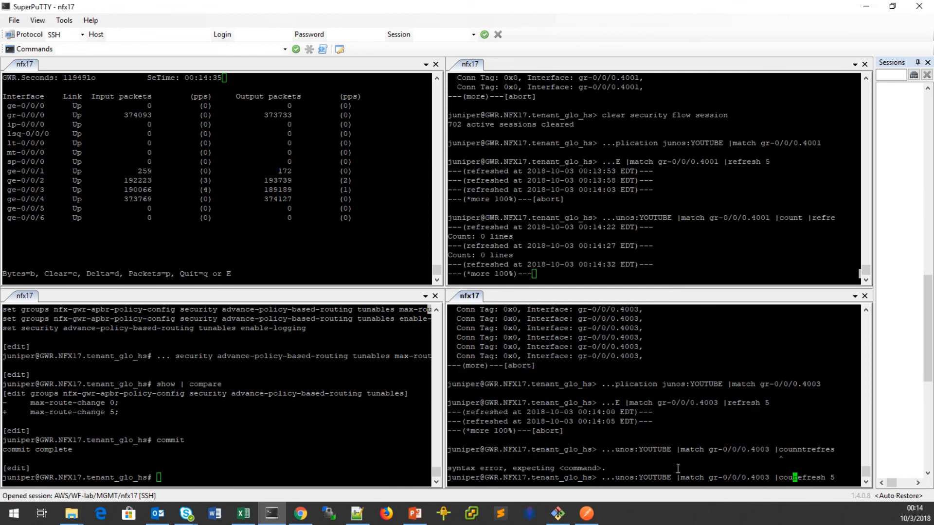
{"action": "type", "text": "nt |"}
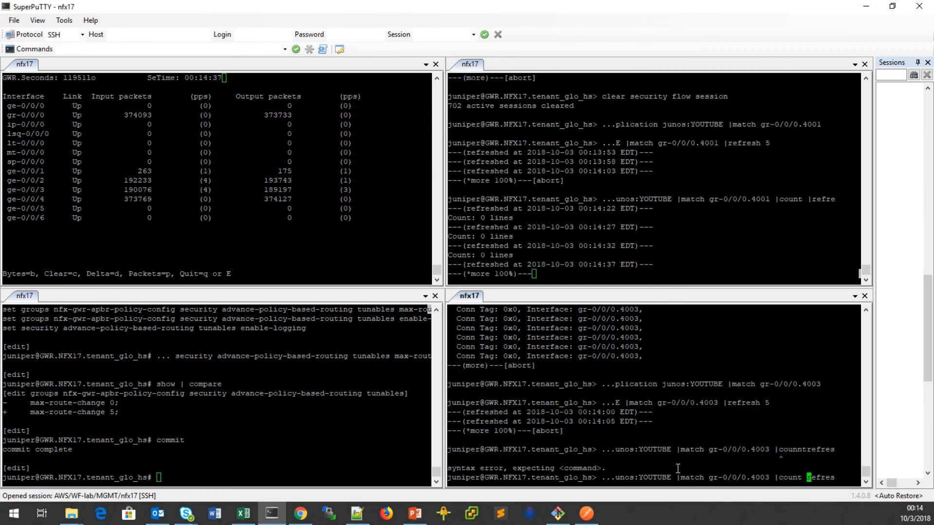
{"action": "key", "text": "Return"}
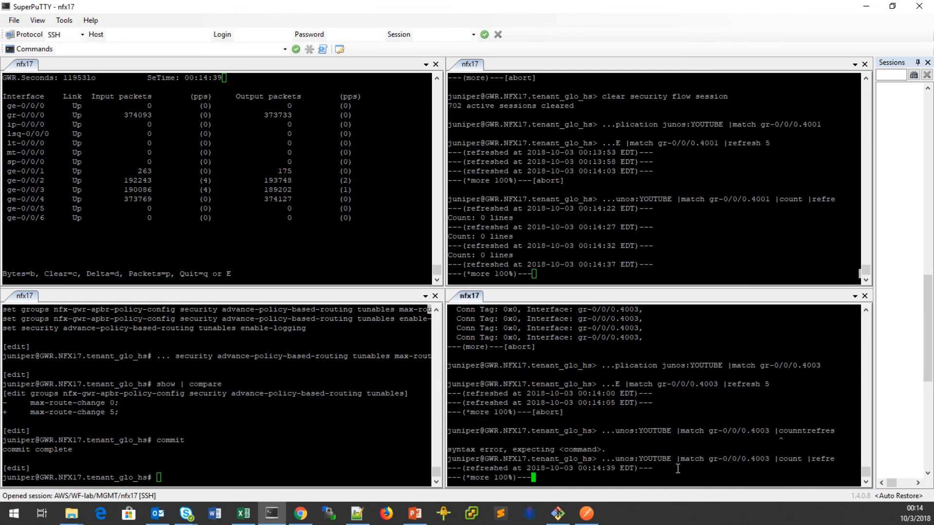
{"action": "left_click", "coordinate": [288, 456]}
{"action": "type", "text": "exit"}
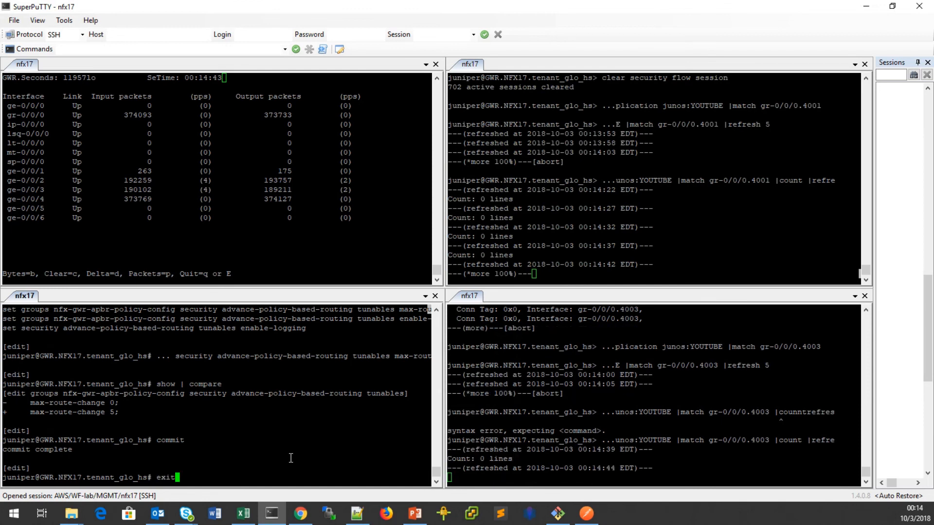
{"action": "key", "text": "Return"}
{"action": "key", "text": "Up"}
{"action": "key", "text": "Up"}
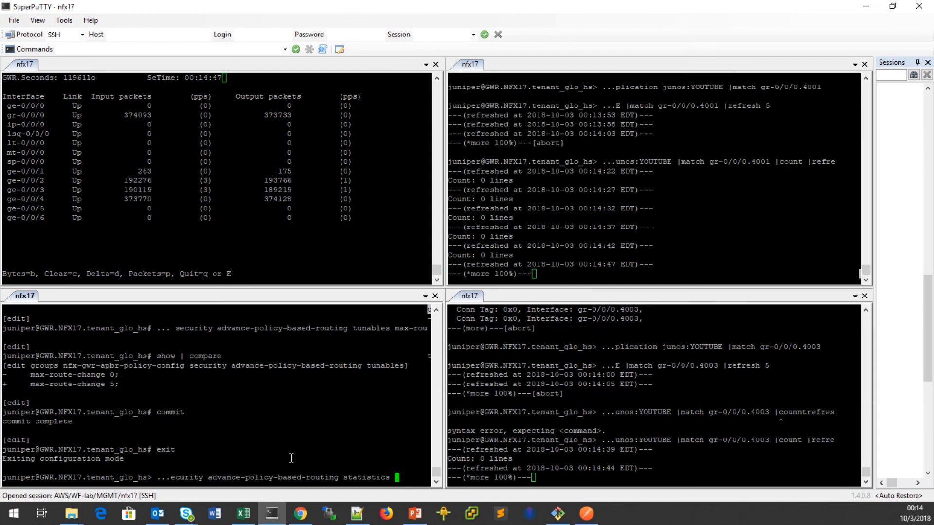
{"action": "key", "text": "Return"}
{"action": "type", "text": "cl"}
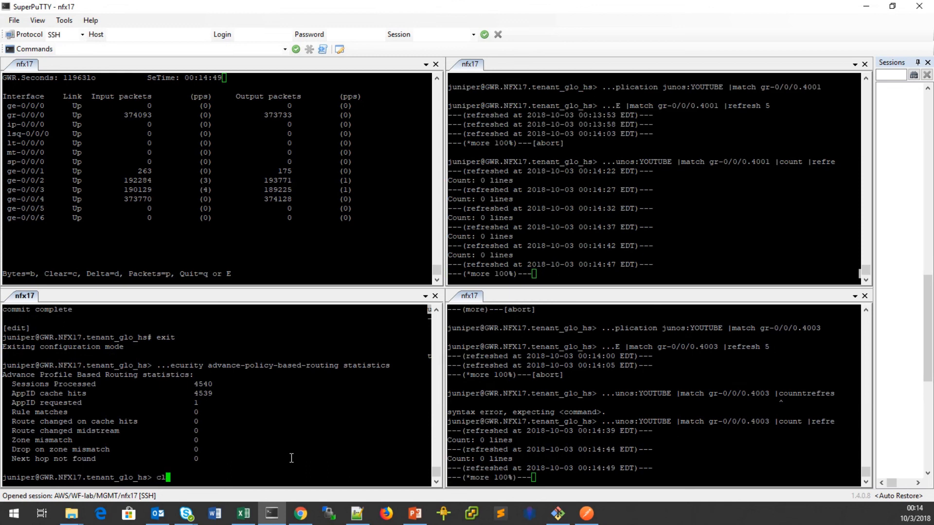
{"action": "type", "text": "ear security advance-policy-based-routing "}
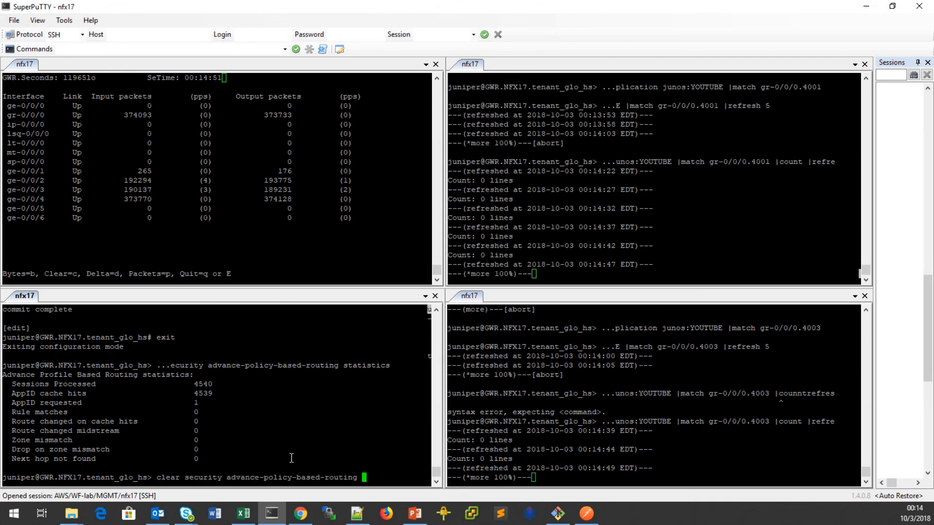
{"action": "type", "text": "statistics"}
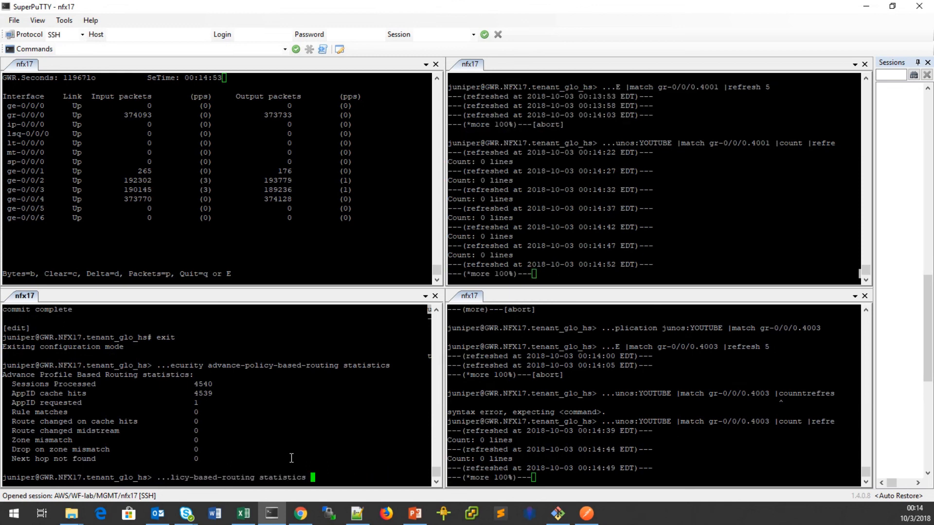
{"action": "key", "text": "Return"}
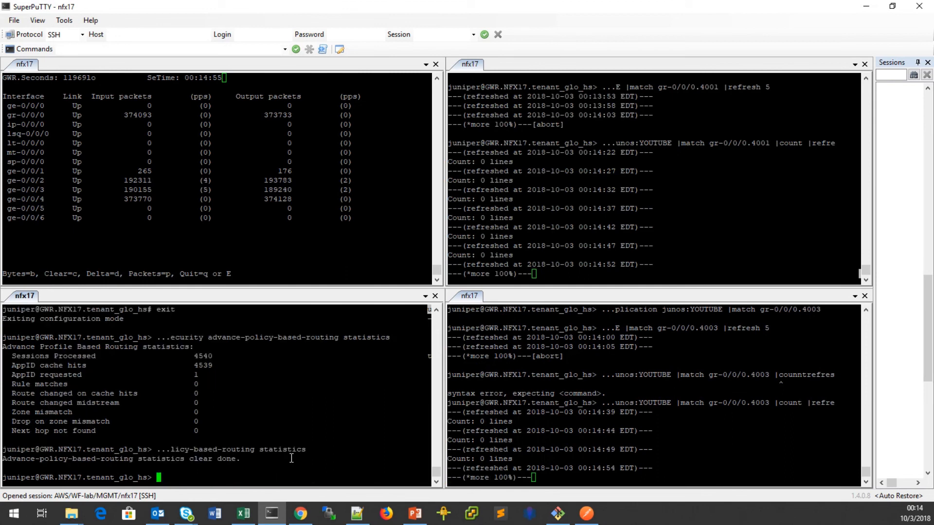
{"action": "key", "text": "Up"}
{"action": "key", "text": "Up"}
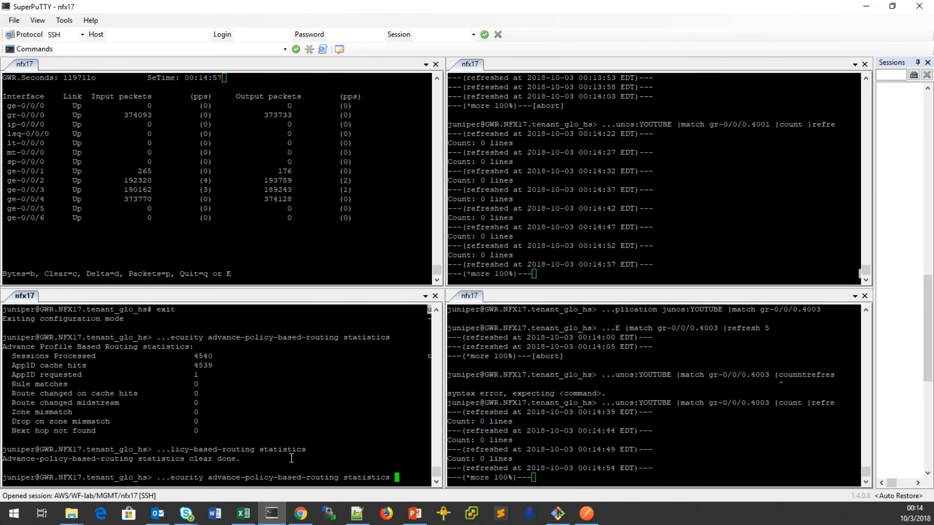
{"action": "key", "text": "Return"}
{"action": "key", "text": "Up"}
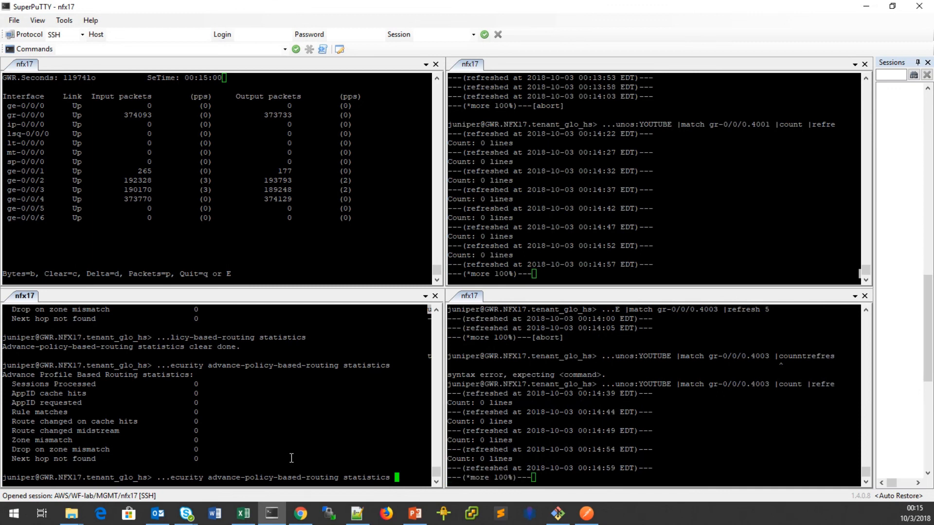
{"action": "type", "text": "| refresh 1"}
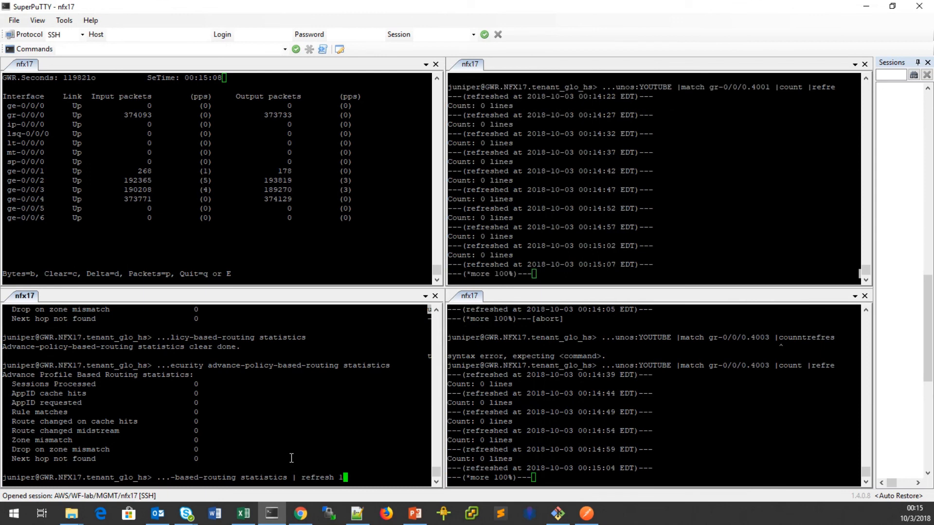
{"action": "key", "text": "Return"}
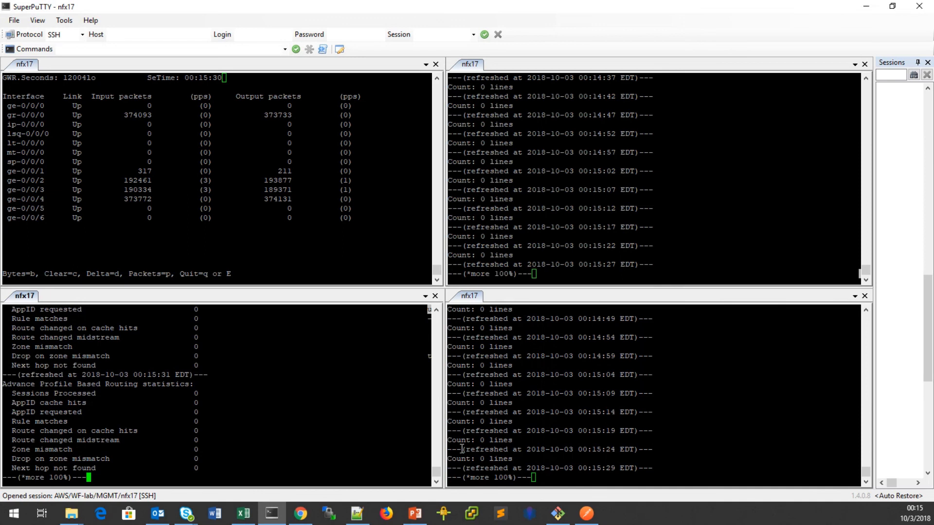
Show the CSO SD-WAN Policy page, then mark the ge-0/0/2 counters row in SuperPuTTY.
{"action": "left_click", "coordinate": [301, 513]}
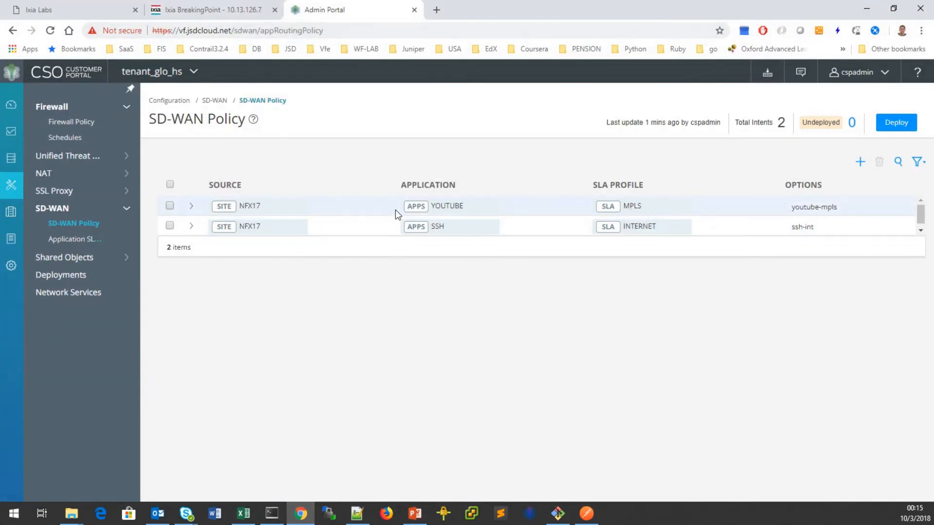
{"action": "left_click", "coordinate": [861, 10]}
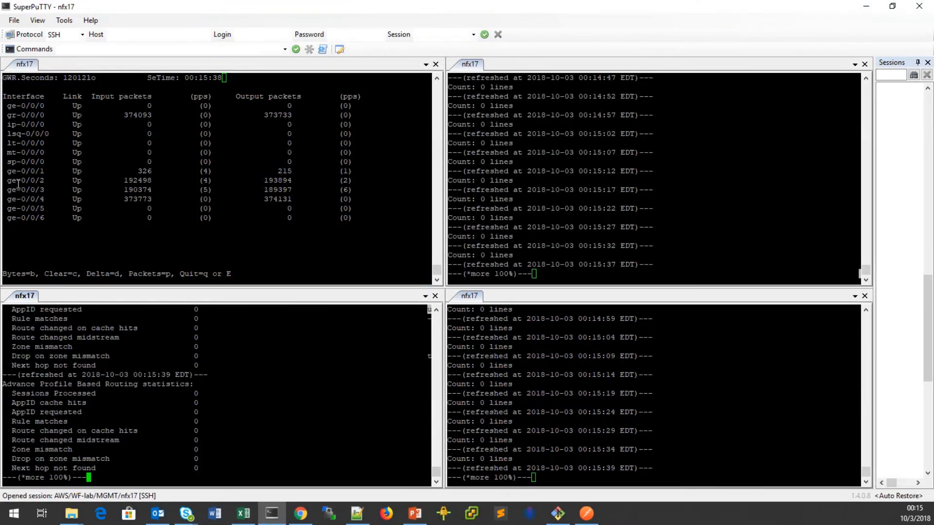
{"action": "left_click", "coordinate": [53, 185]}
{"action": "left_click_drag", "start_coordinate": [8, 181], "coordinate": [373, 182]}
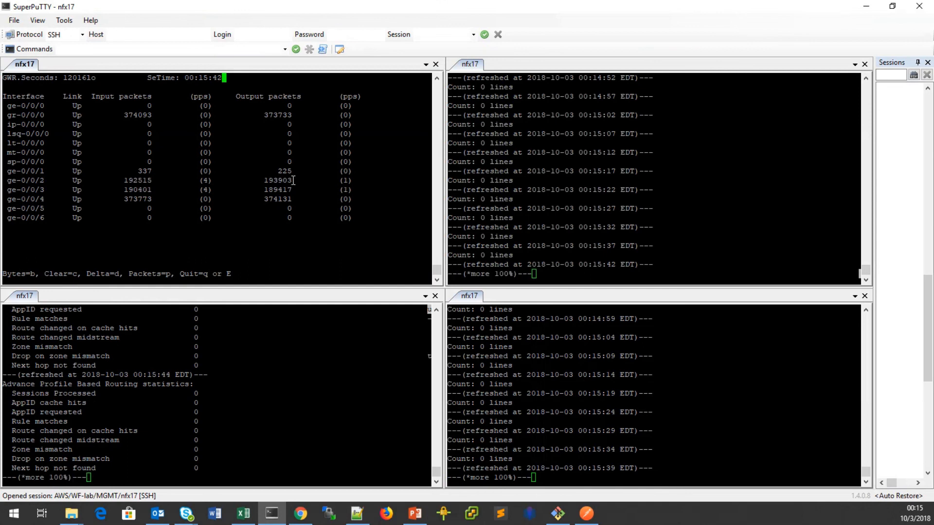
Restart the vh-youtube test from BreakingPoint Real Time Statistics and return to the nfx17 terminals.
{"action": "left_click", "coordinate": [301, 513]}
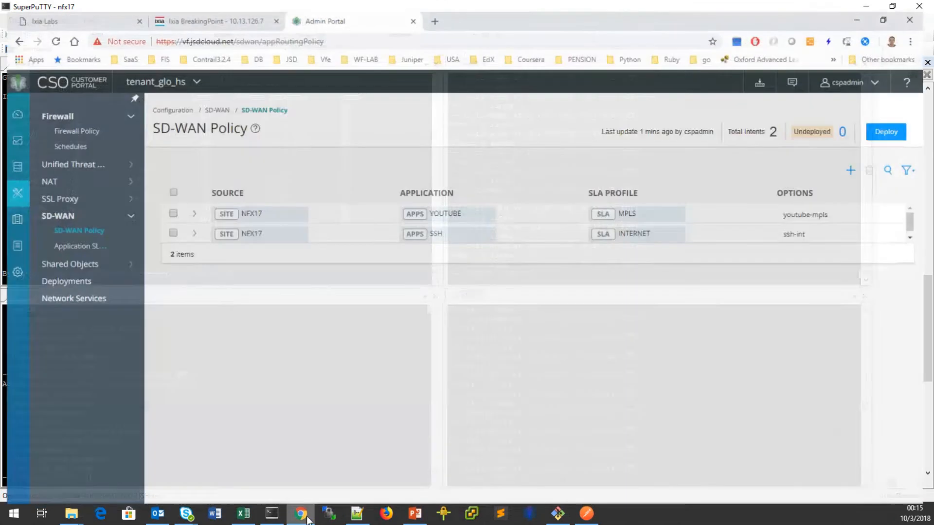
{"action": "left_click", "coordinate": [200, 4]}
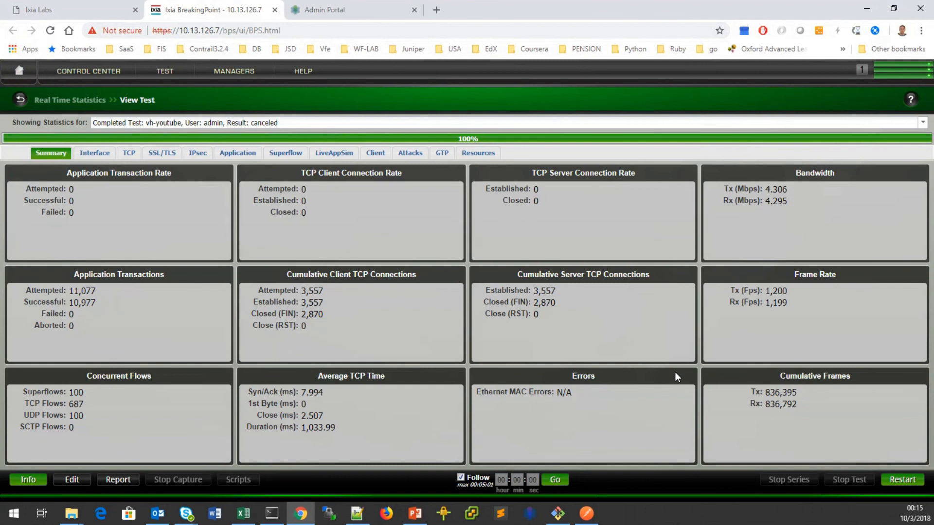
{"action": "left_click", "coordinate": [903, 479]}
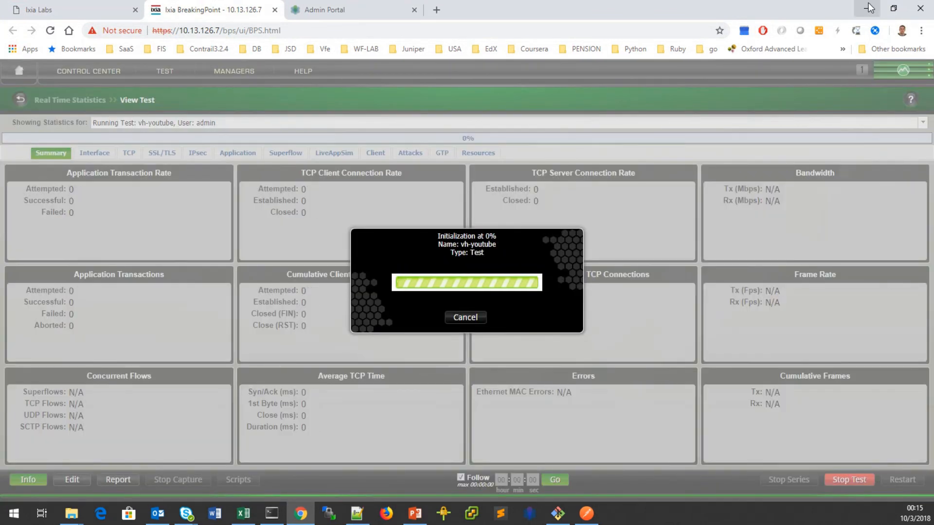
{"action": "left_click", "coordinate": [870, 7]}
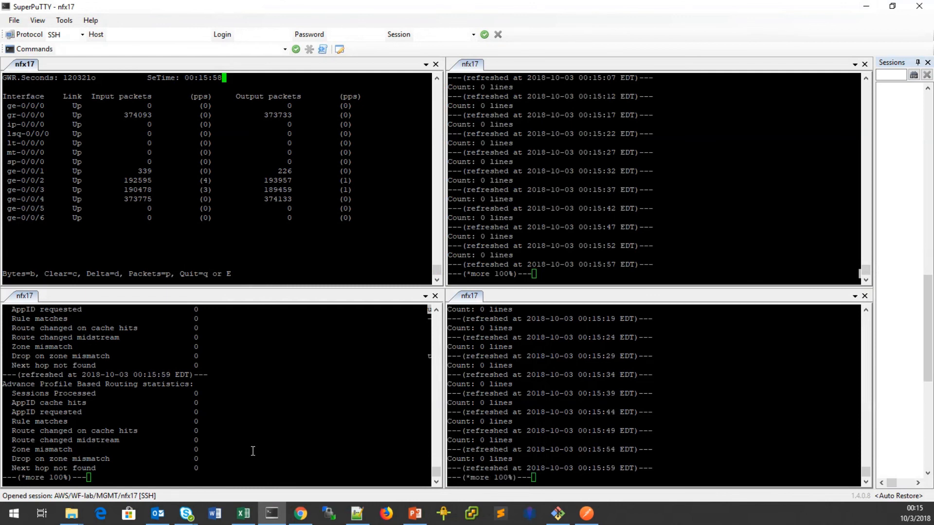
{"action": "key", "text": "alt+Tab"}
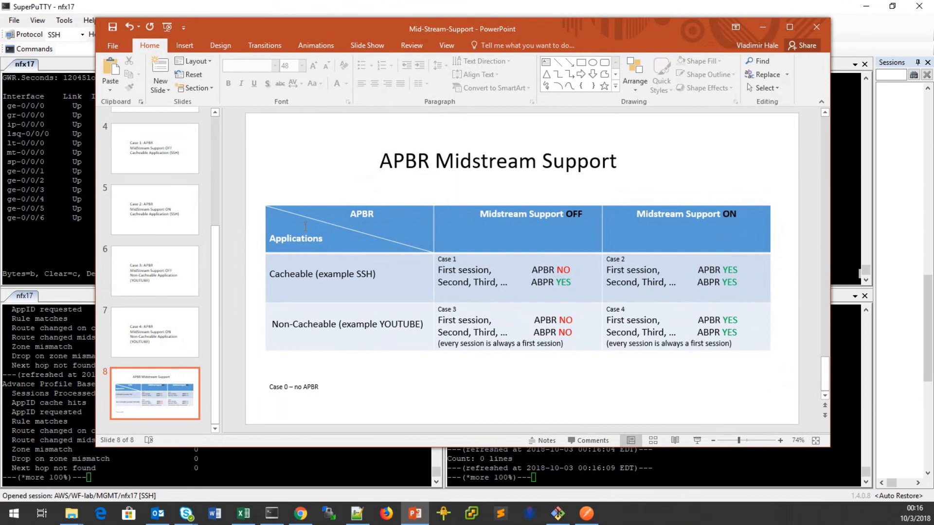
{"action": "left_click_drag", "start_coordinate": [534, 31], "coordinate": [0, 24]}
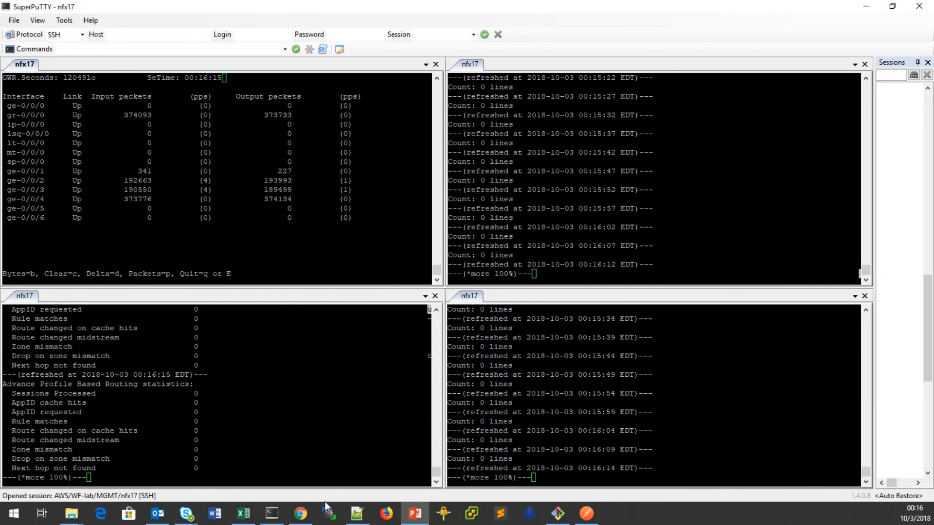
Show BreakingPoint Real Time Statistics for the running vh-youtube test, now pushing about 10 Mbps.
{"action": "left_click", "coordinate": [300, 513]}
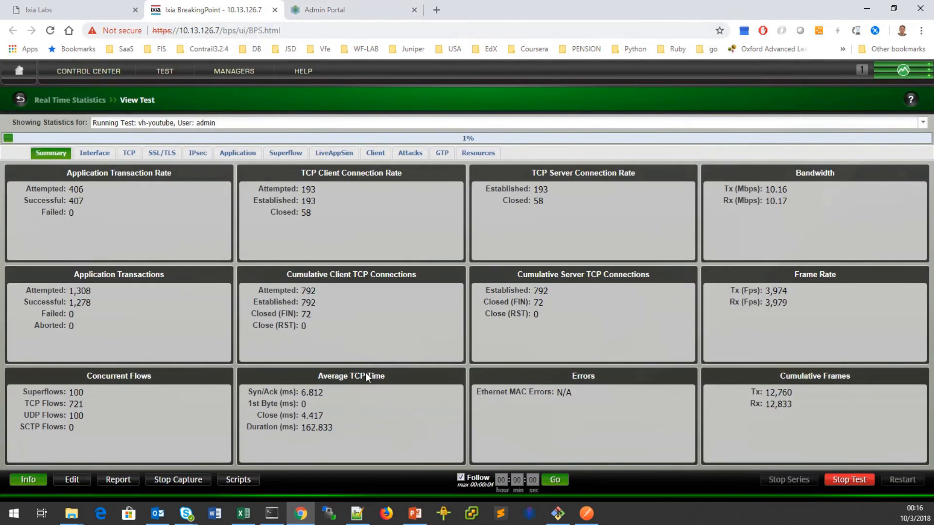
Check the nfx17 terminals, view the test's per-interface frame rates, then return to SuperPuTTY.
{"action": "left_click", "coordinate": [272, 514]}
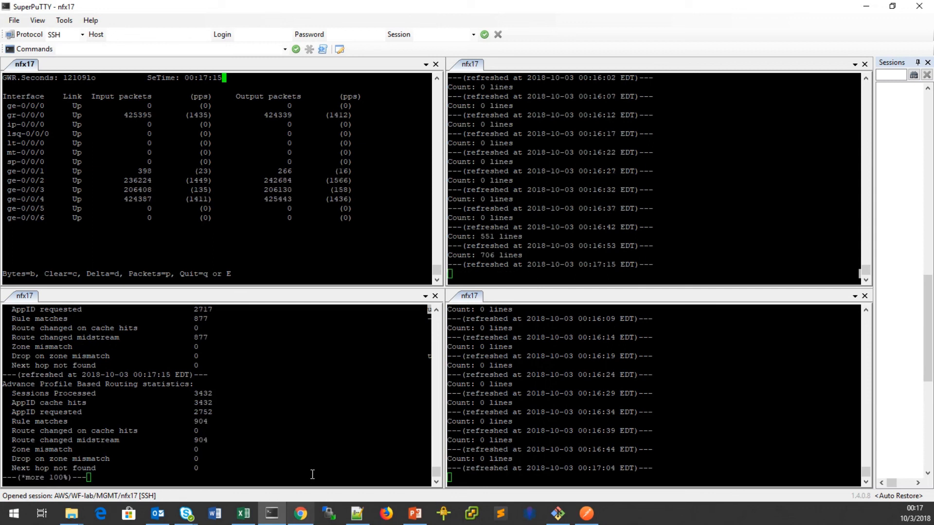
{"action": "left_click", "coordinate": [306, 519]}
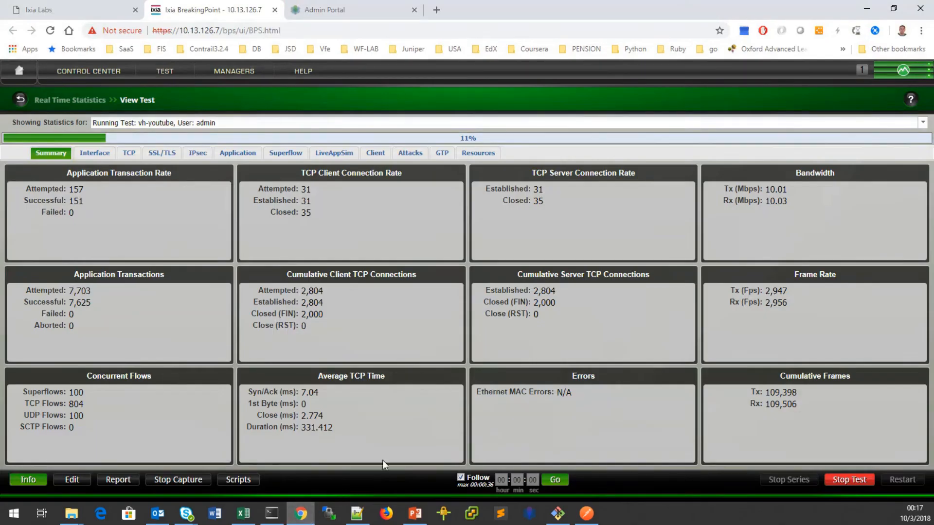
{"action": "left_click", "coordinate": [96, 154]}
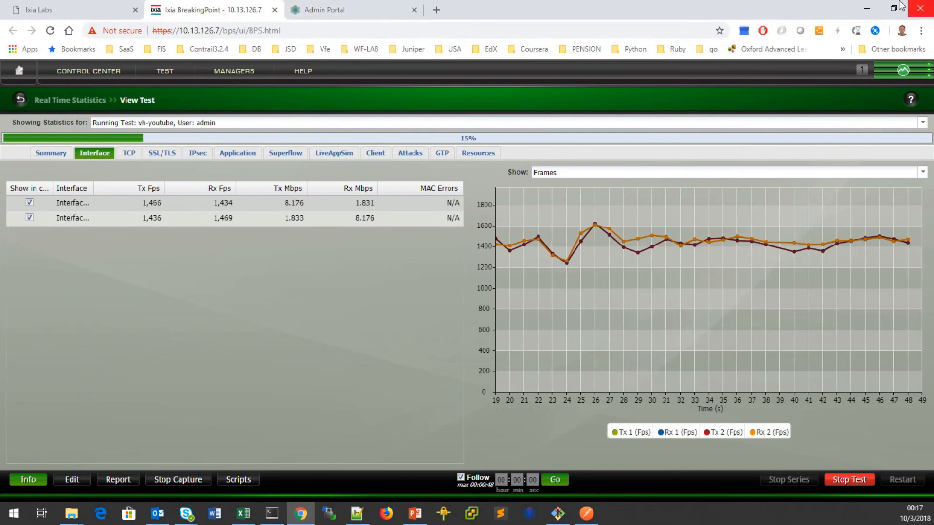
{"action": "left_click", "coordinate": [871, 7]}
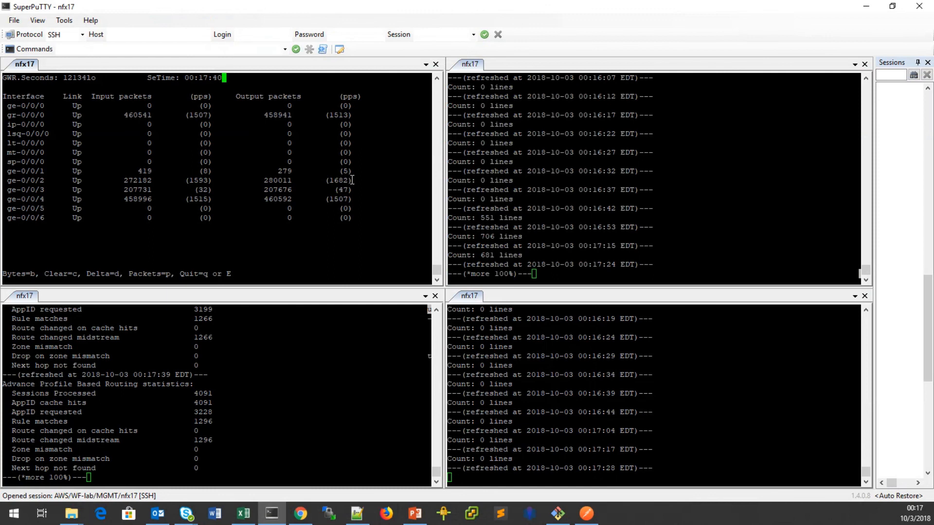
{"action": "left_click_drag", "start_coordinate": [7, 183], "coordinate": [428, 183]}
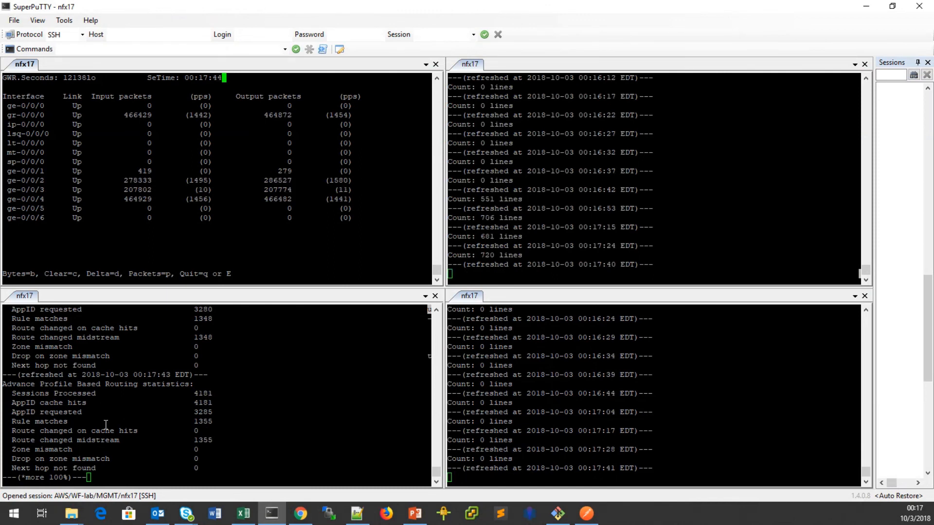
{"action": "left_click_drag", "start_coordinate": [11, 443], "coordinate": [427, 443]}
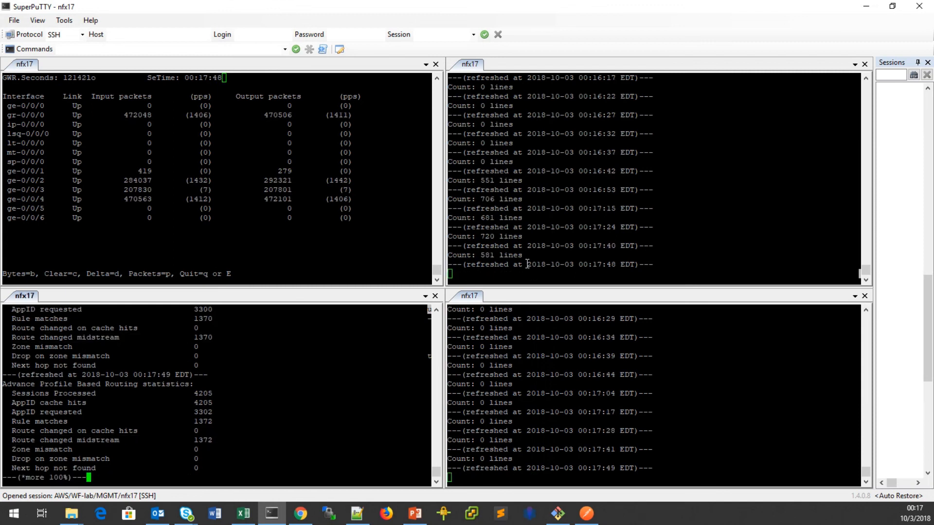
{"action": "left_click_drag", "start_coordinate": [458, 255], "coordinate": [486, 255]}
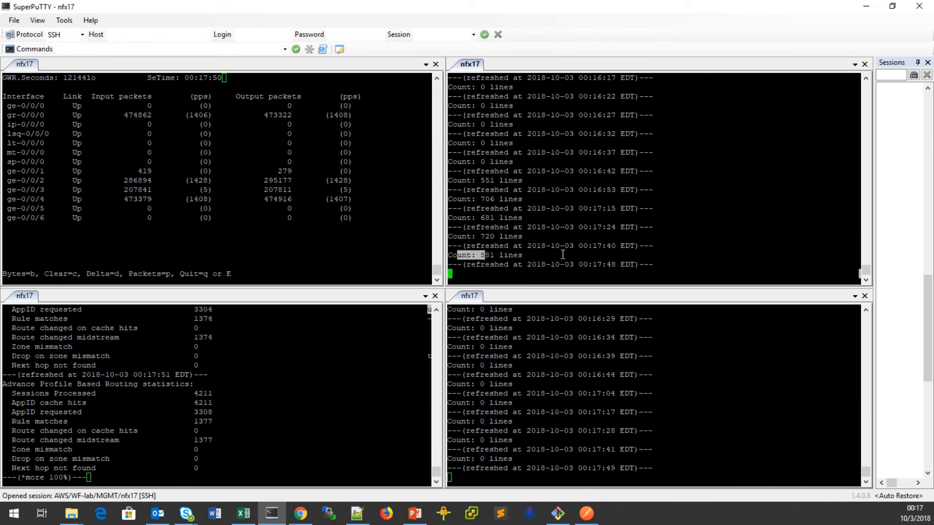
{"action": "left_click", "coordinate": [686, 240]}
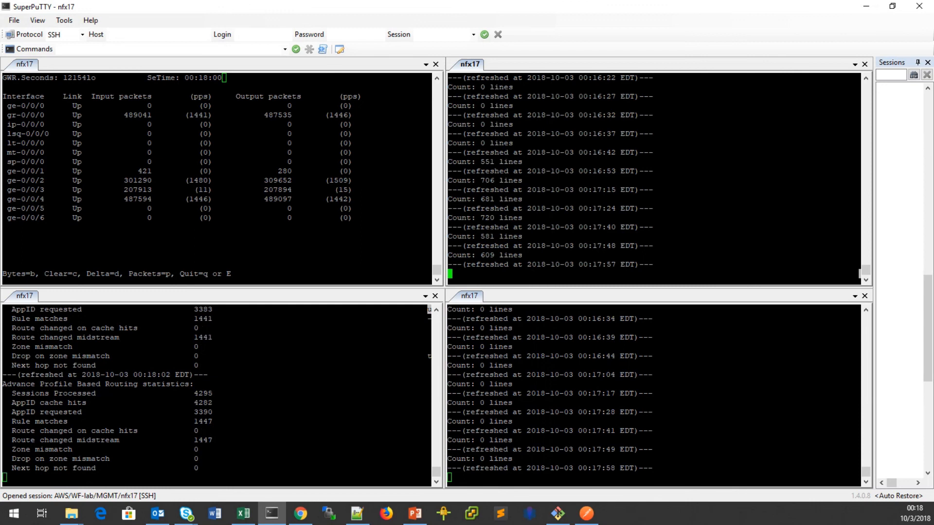
{"action": "left_click_drag", "start_coordinate": [0, 126], "coordinate": [540, 24]}
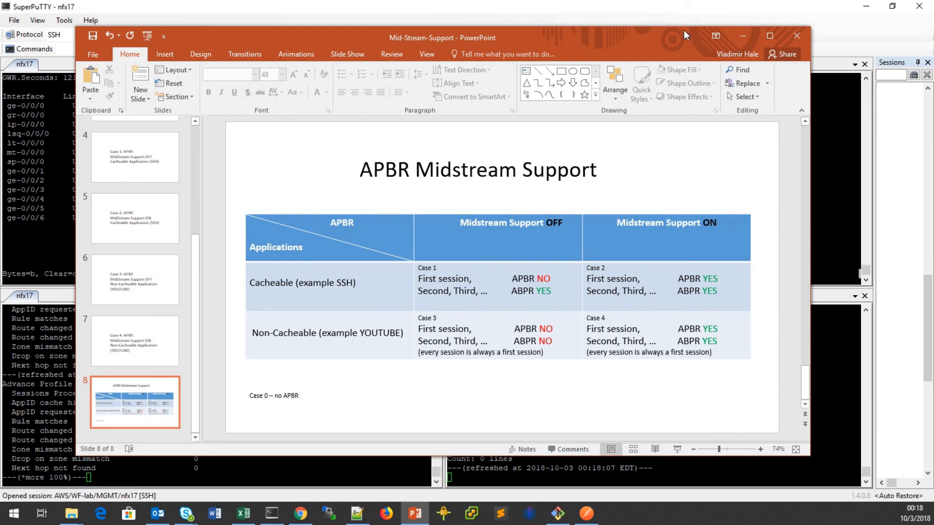
{"action": "left_click", "coordinate": [743, 36]}
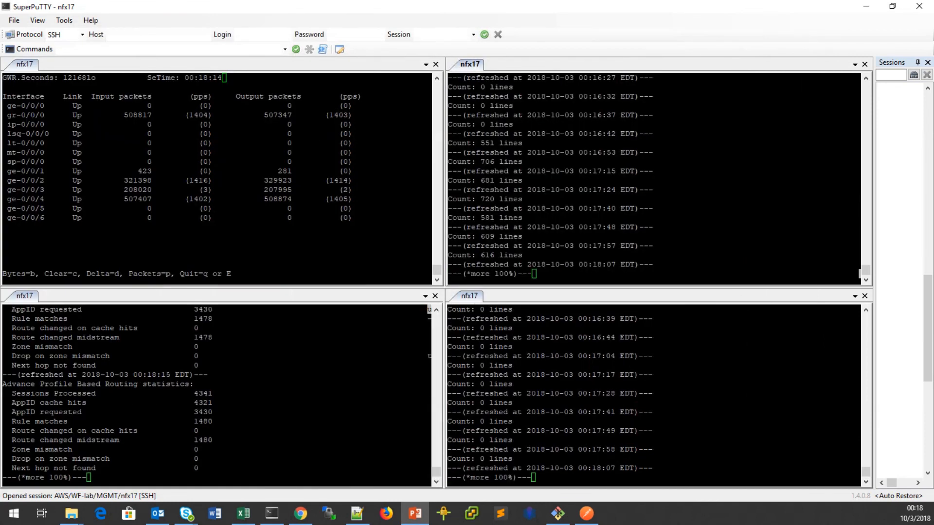